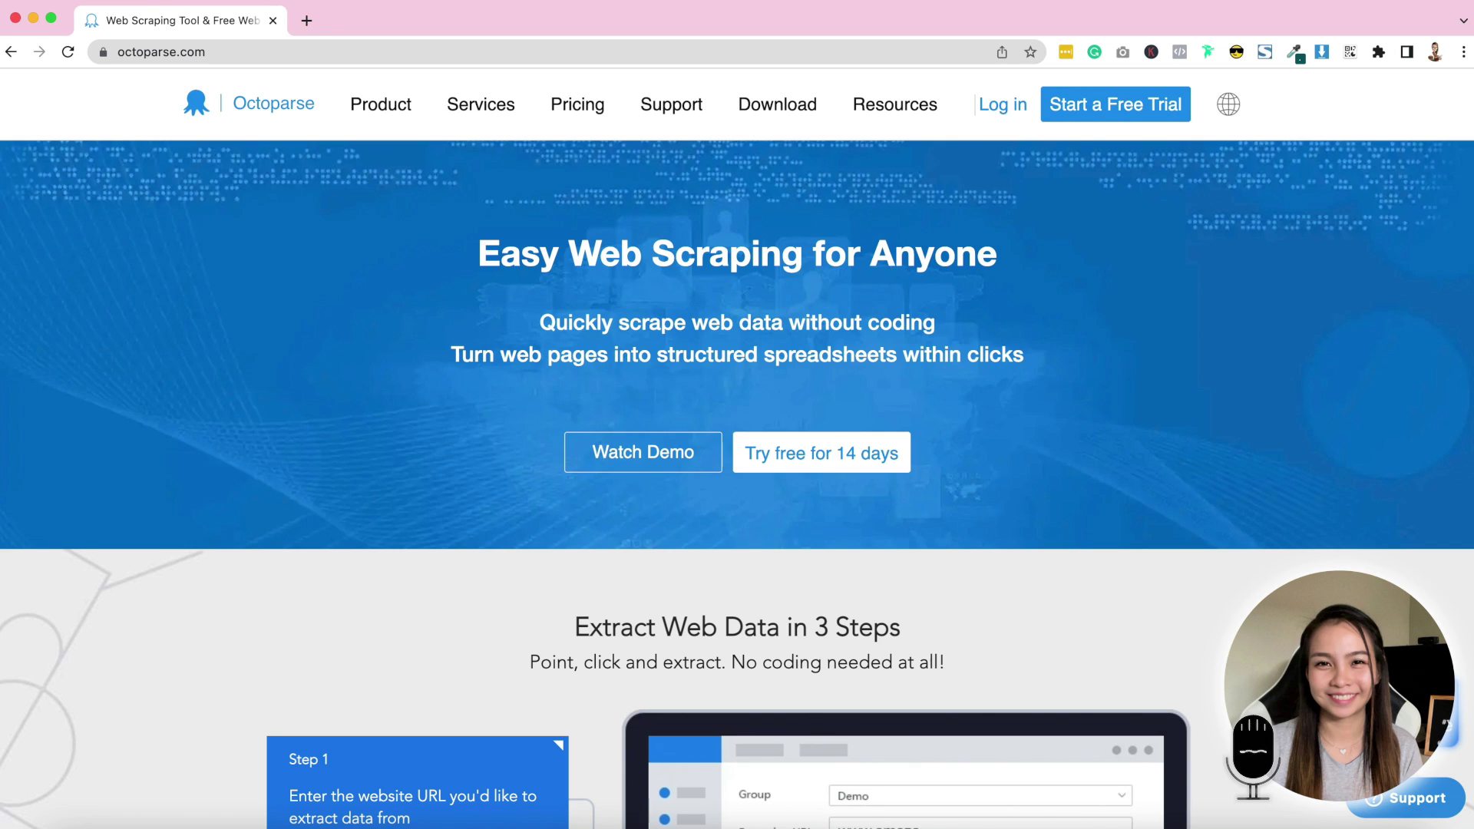
Scroll to the homepage's 'Extract Web Data in 3 Steps' demo and view Steps 1, 2 and 3
left_click(228, 54)
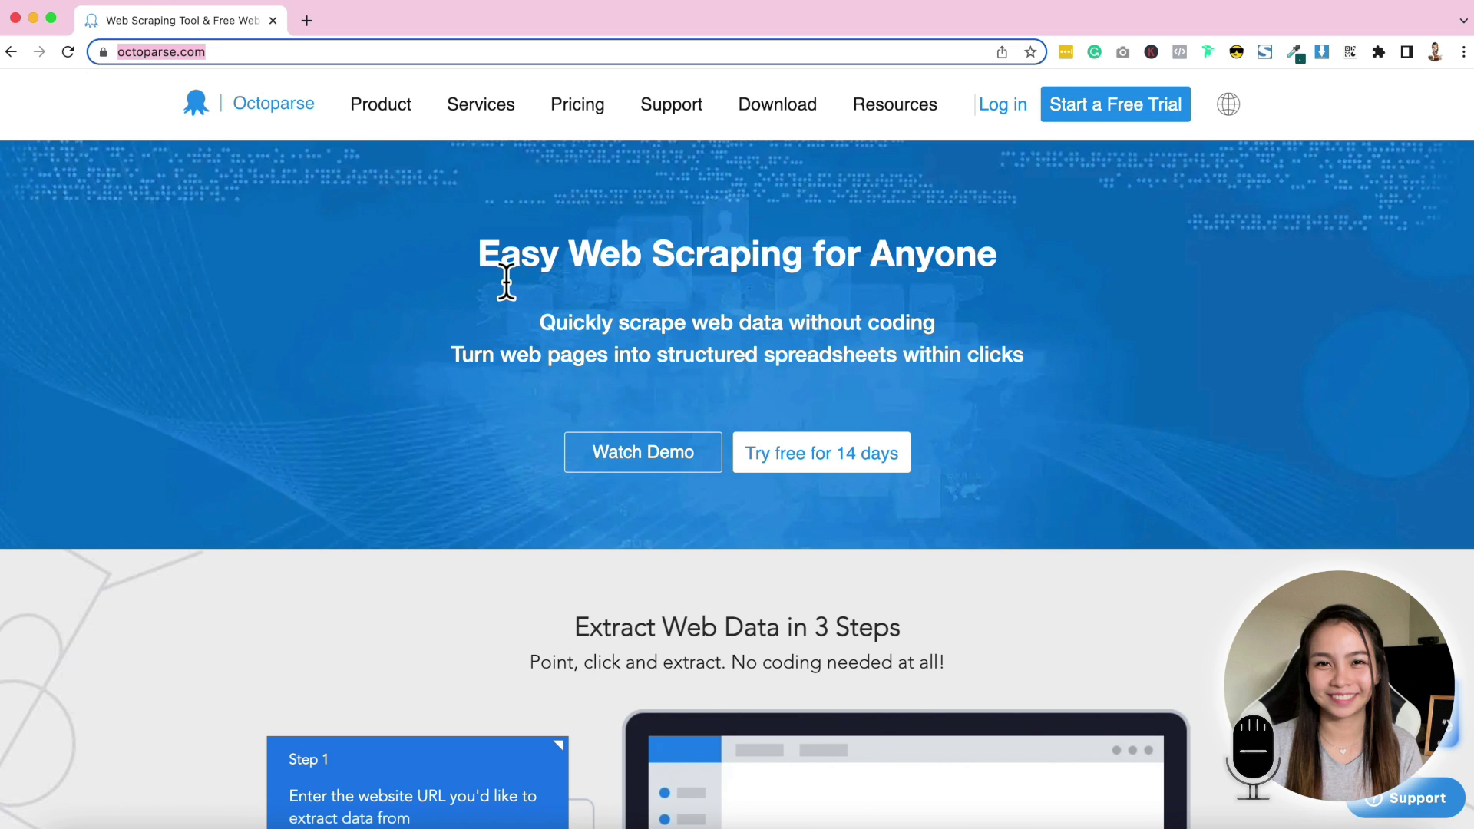
scroll(914, 820, "down", 5)
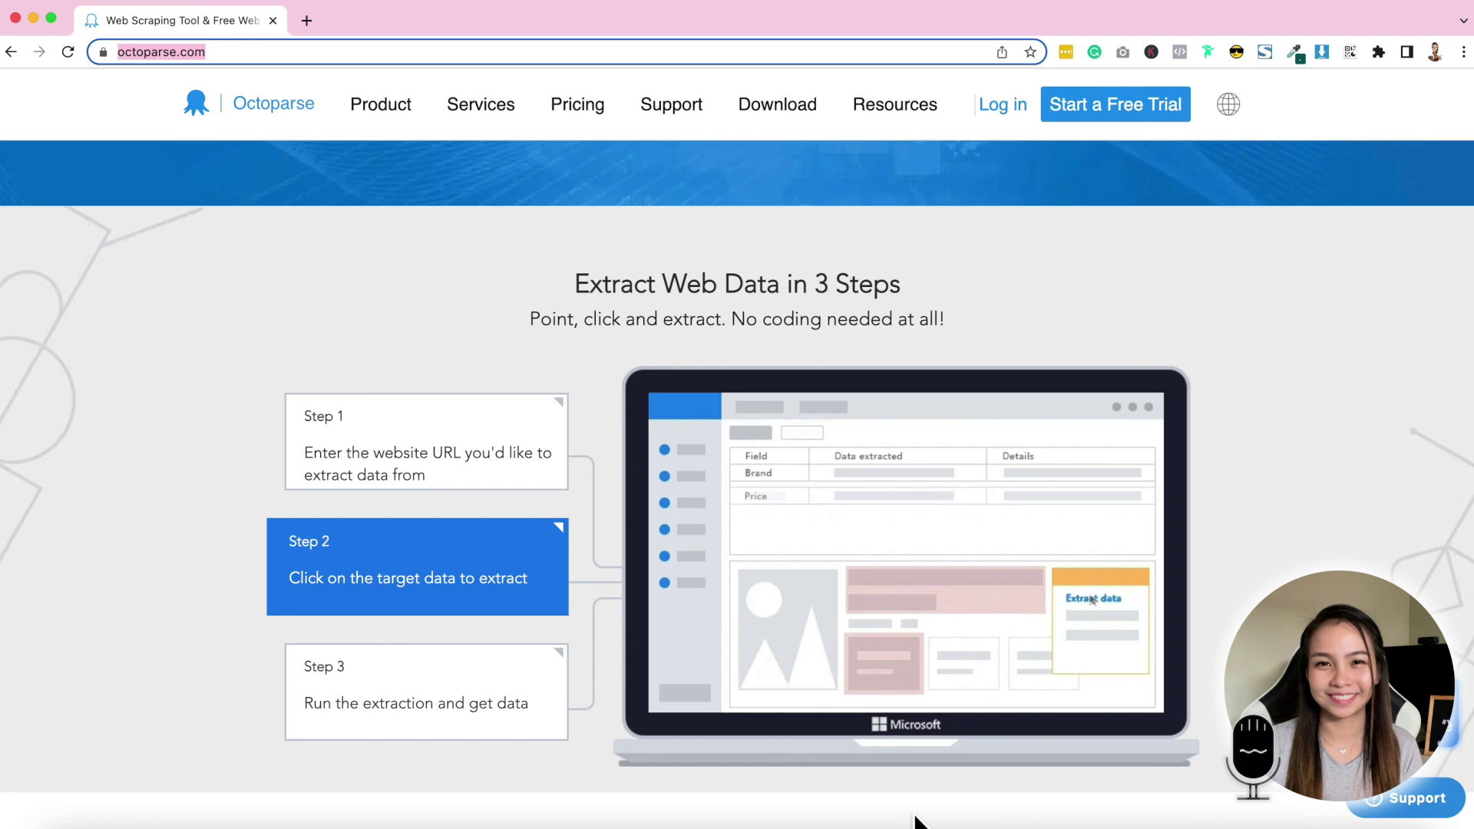
left_click(437, 428)
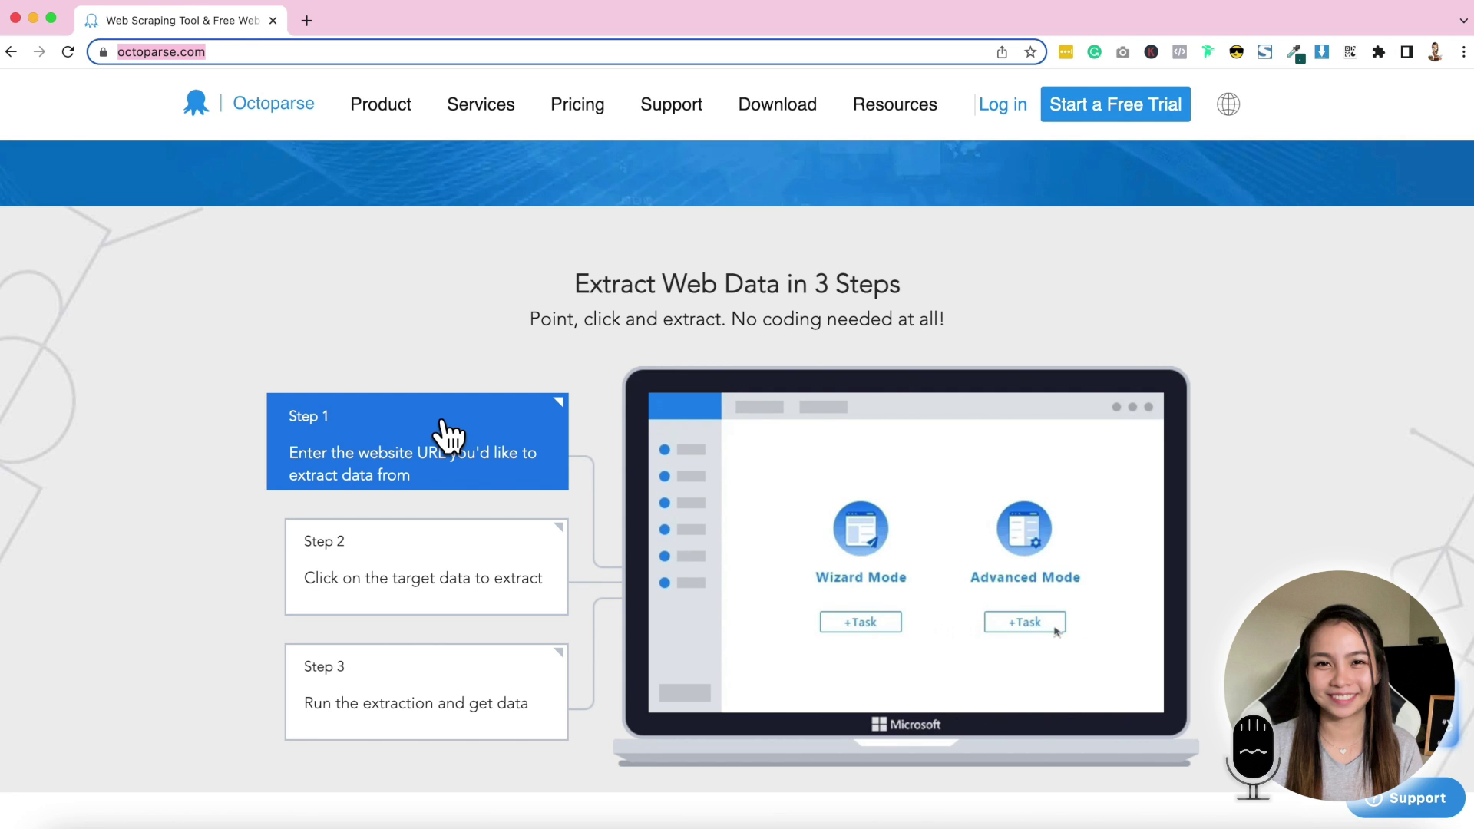
left_click(520, 583)
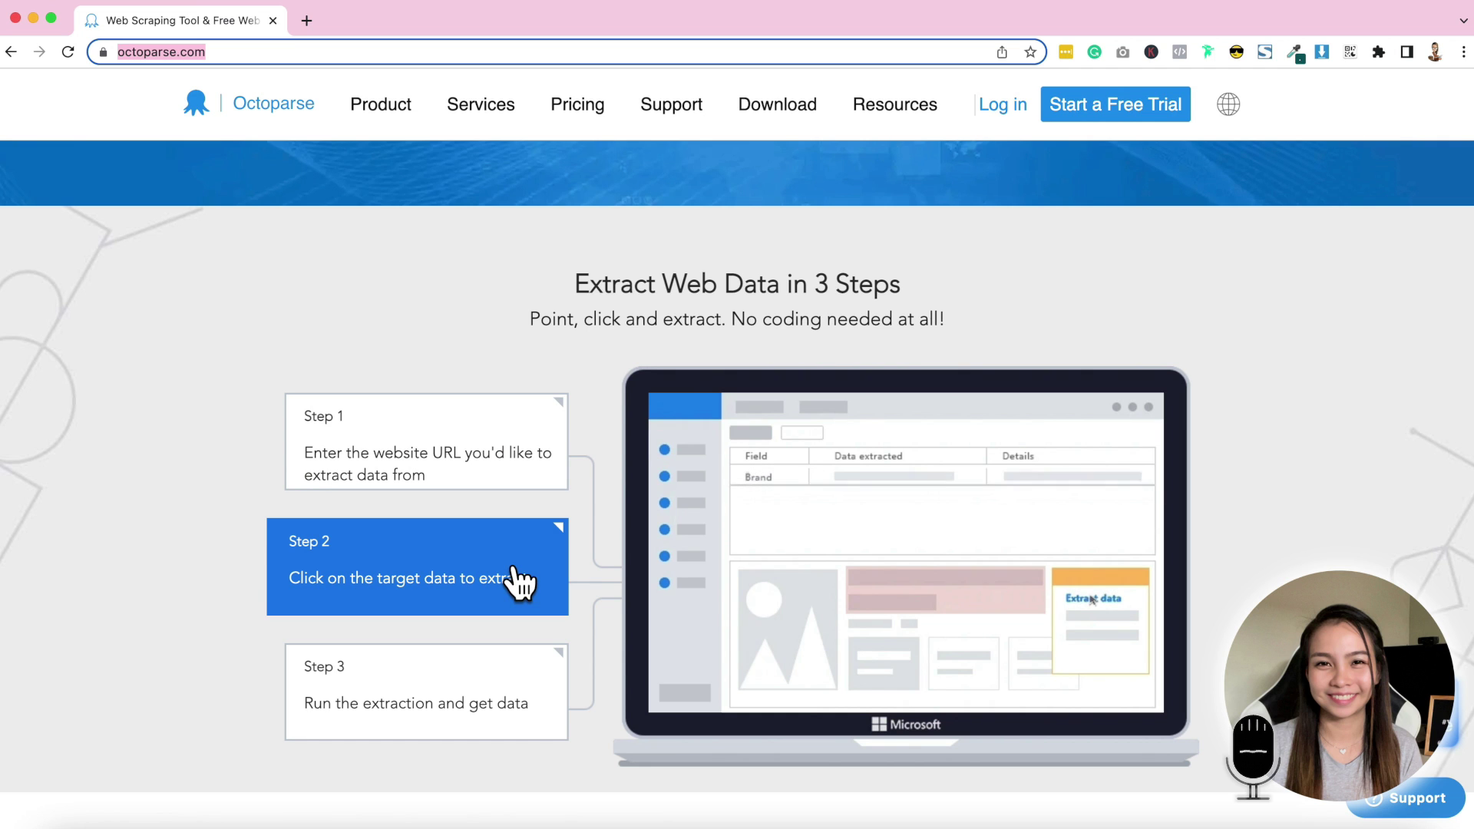
left_click(447, 698)
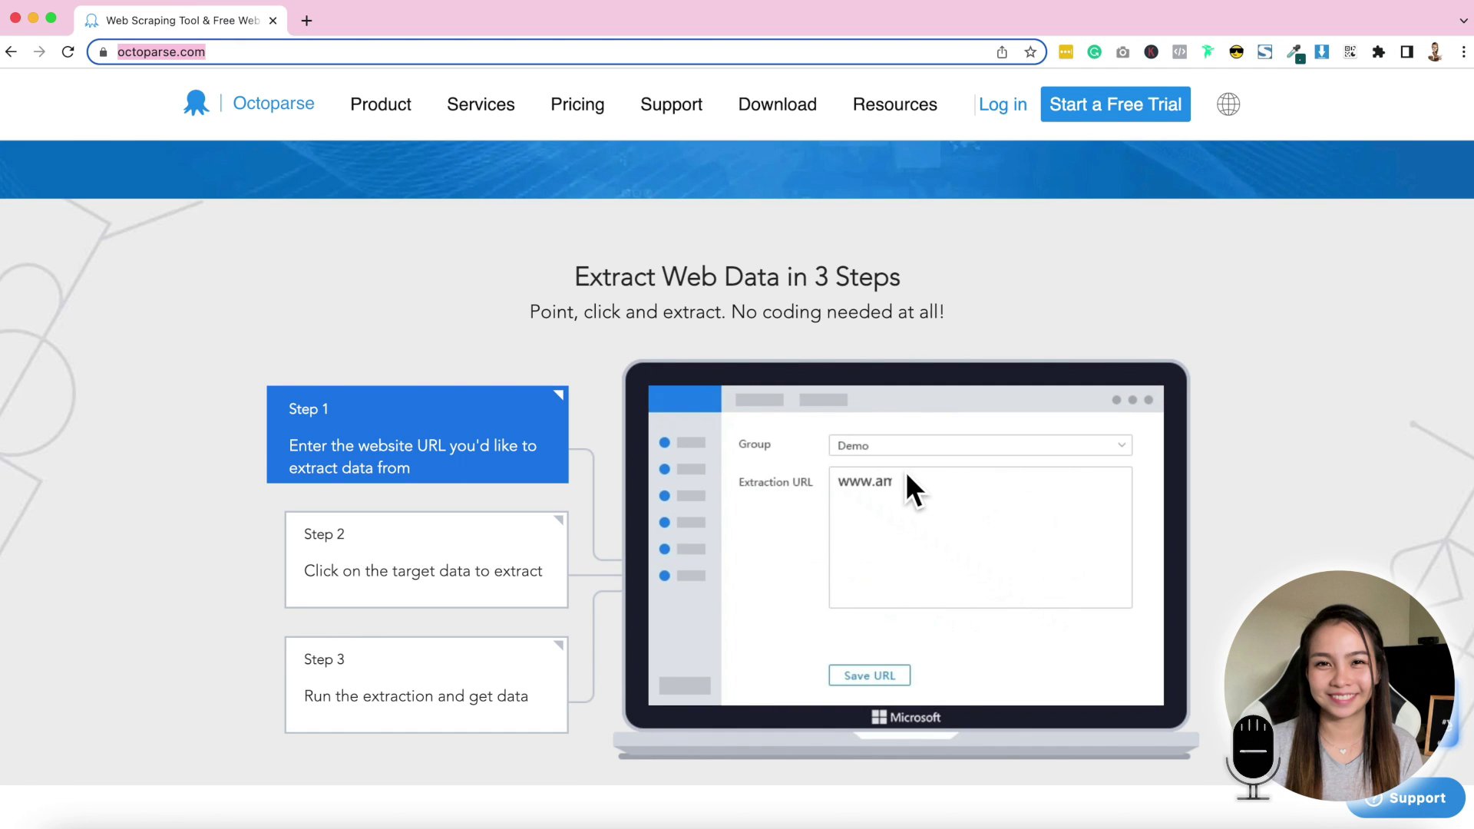
Copy the 'Extract Web Data in 3 Steps' heading and subtitle, then deselect the text
left_click_drag(980, 313, 577, 287)
right_click(666, 284)
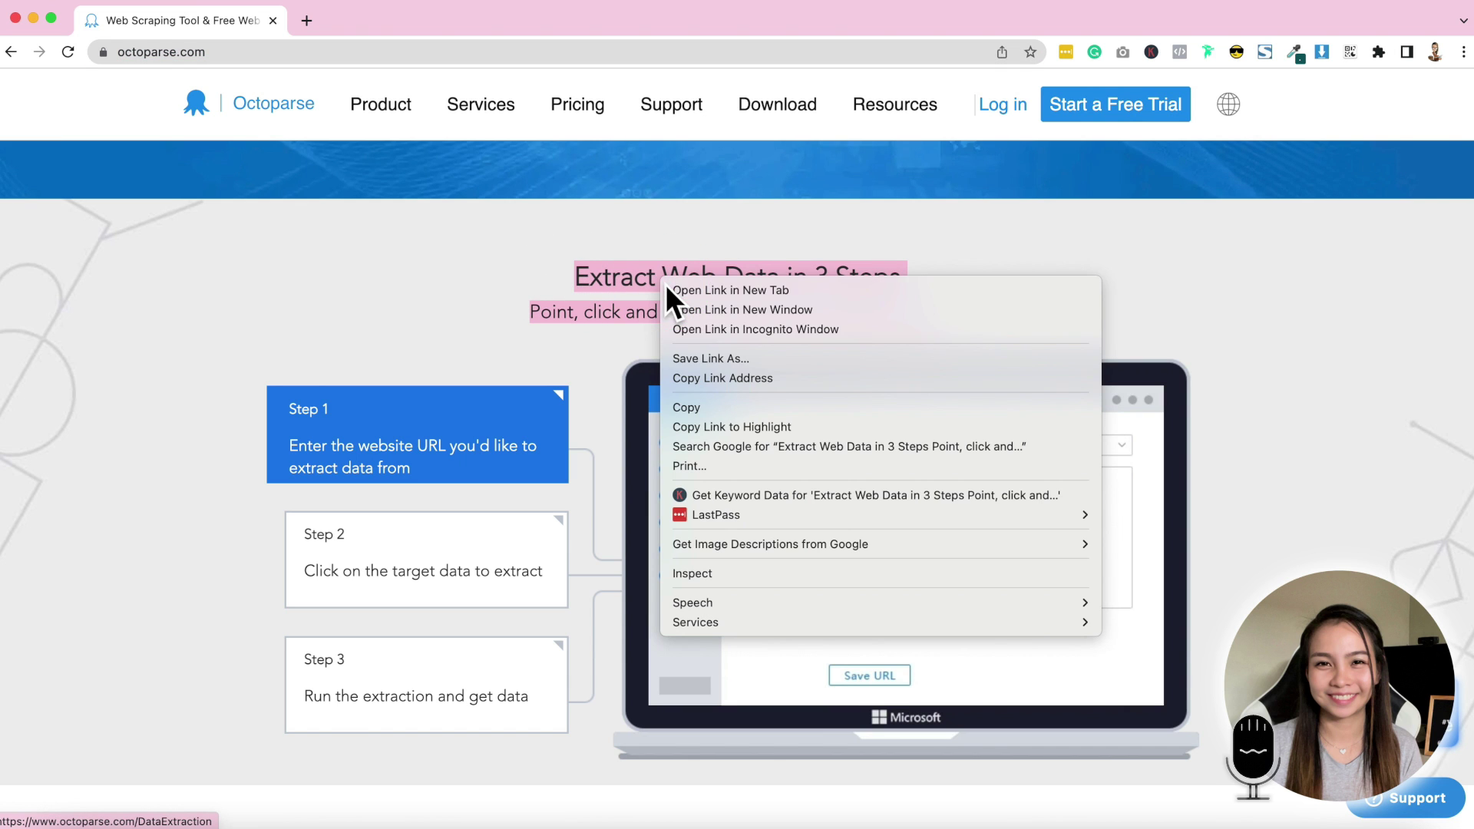
left_click(742, 407)
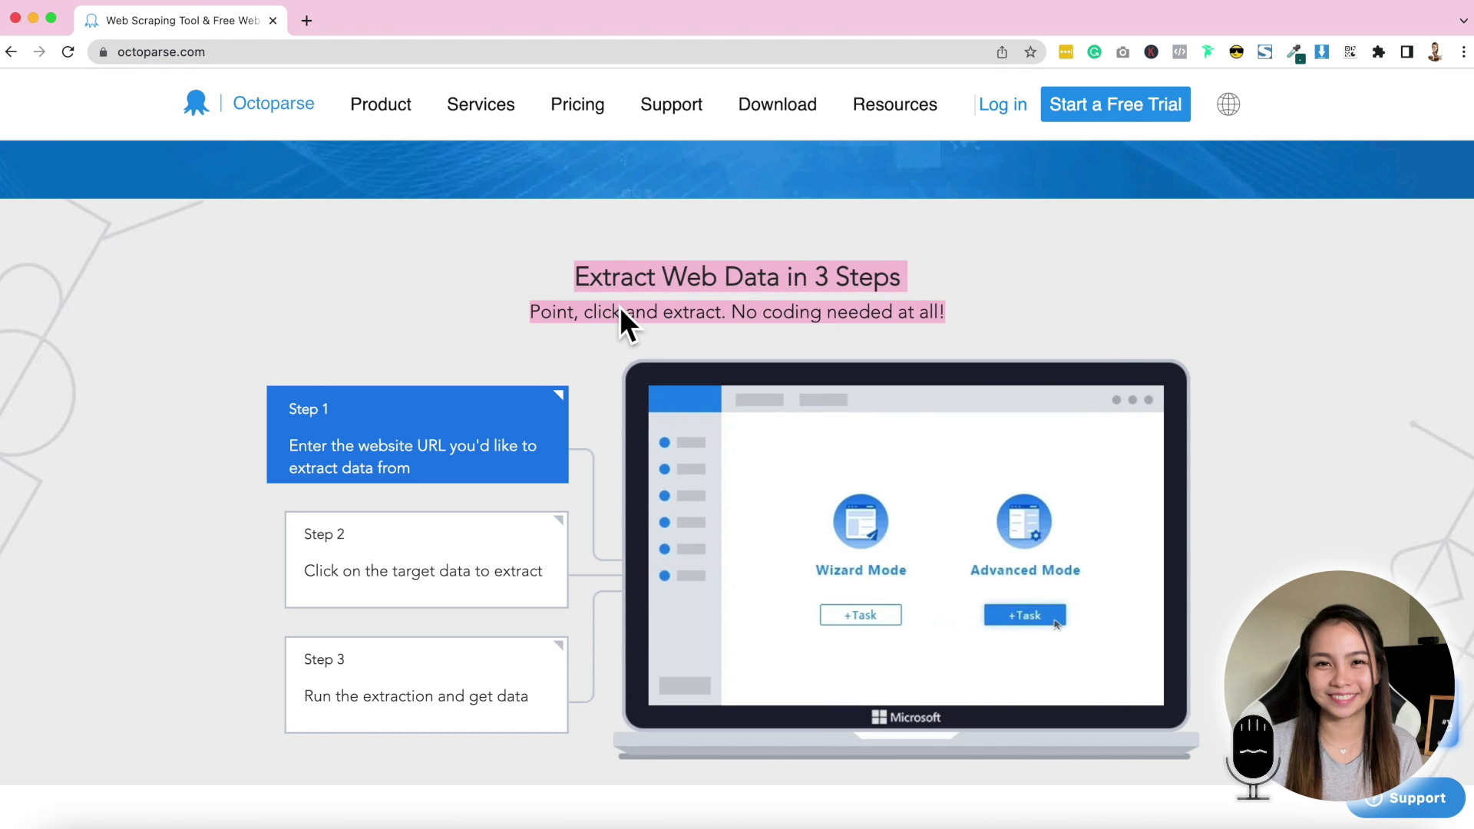
left_click(561, 287)
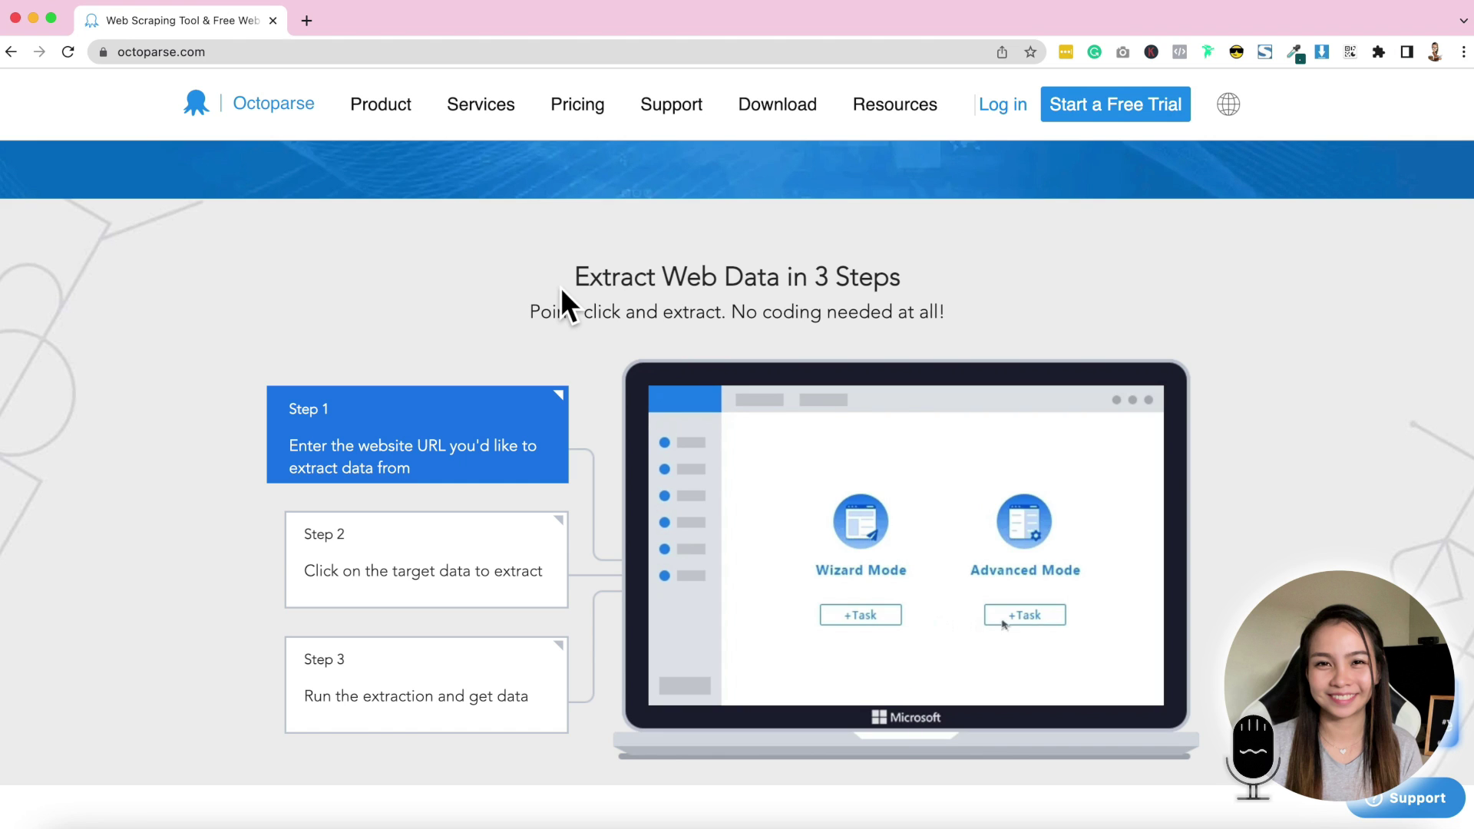
scroll(904, 427, "down", 1)
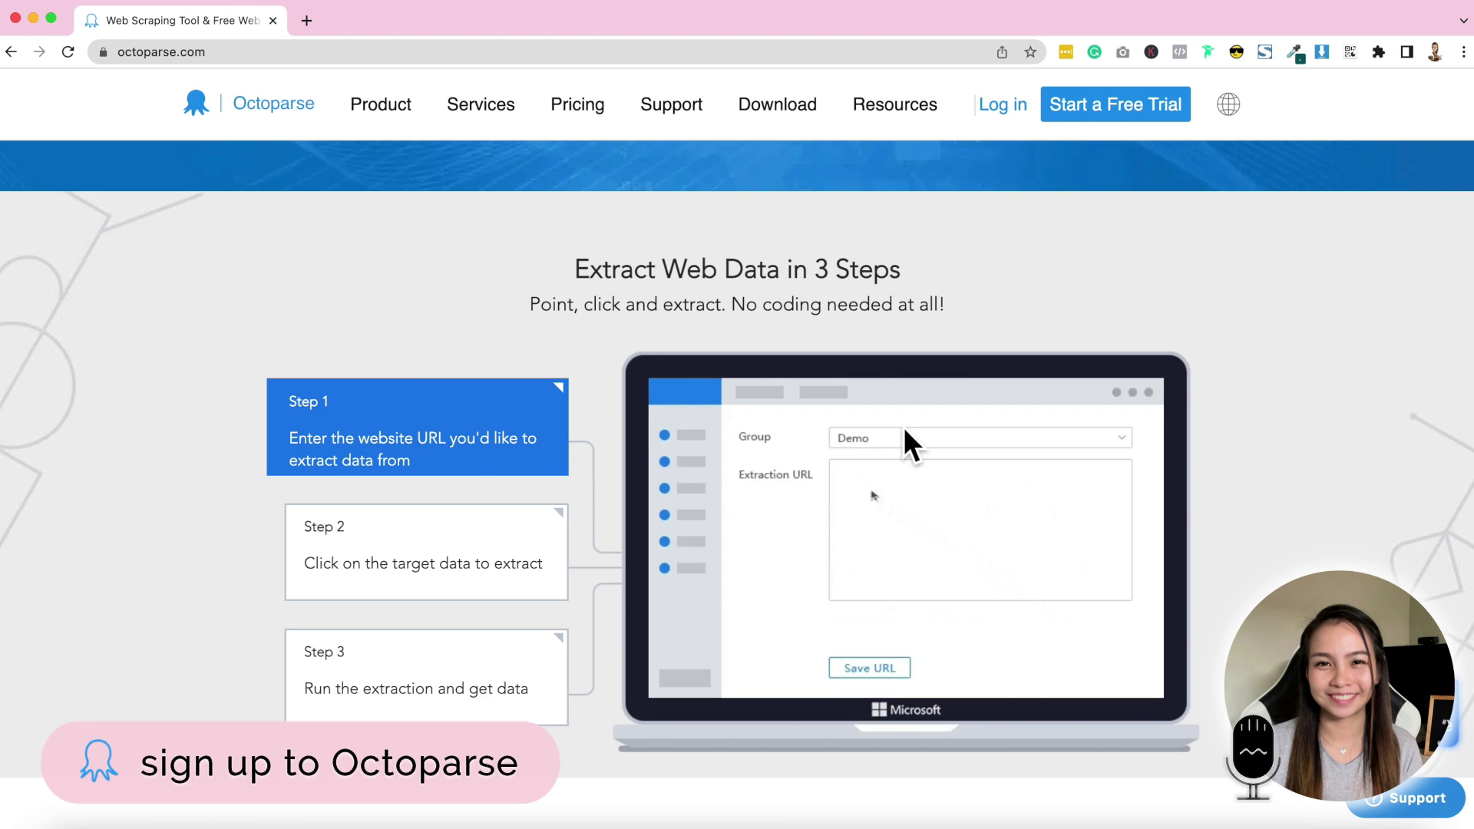
Go to the Octoparse Download page and scroll through the macOS installer details
left_click(1103, 123)
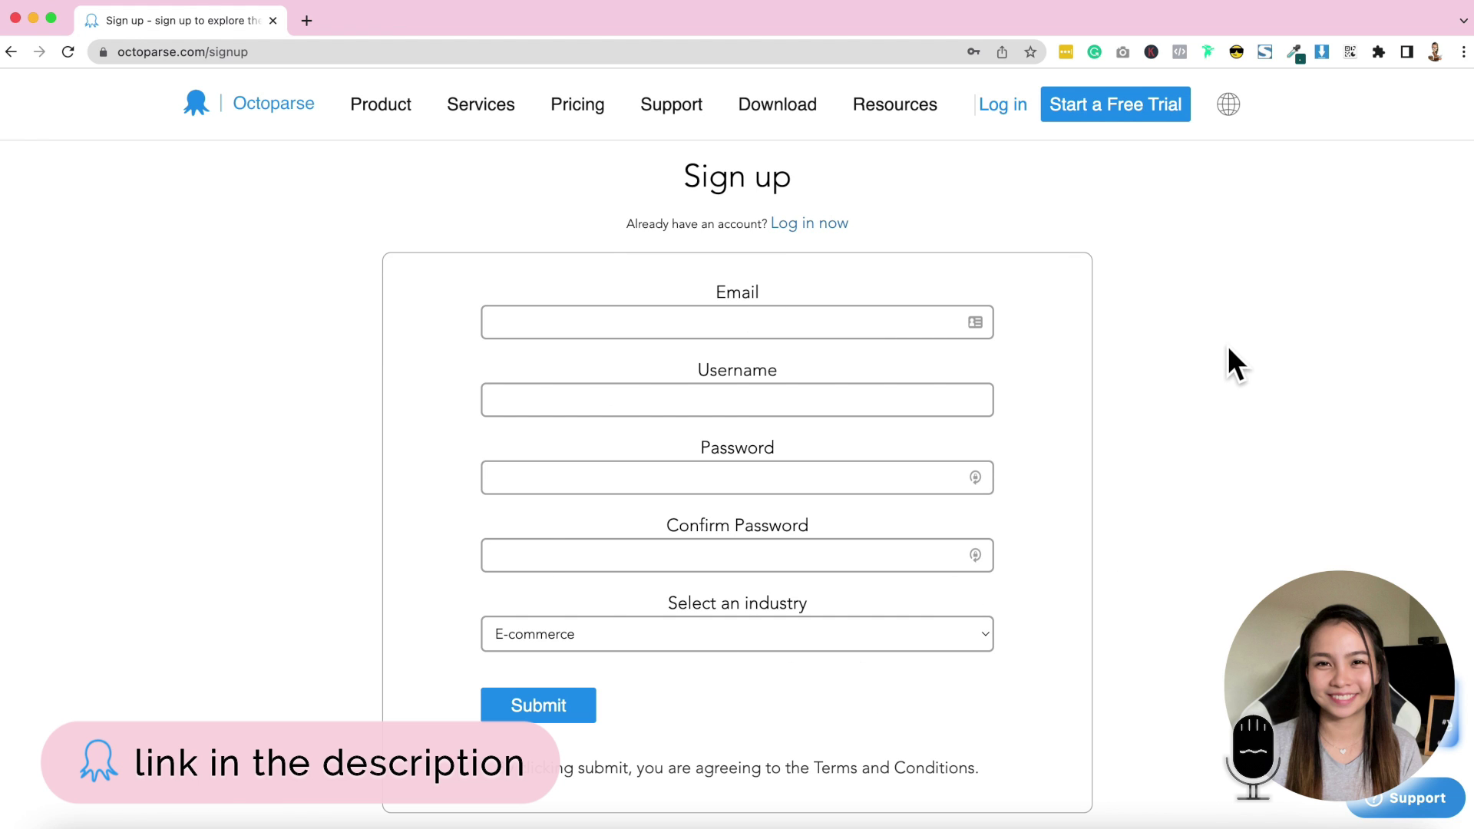
left_click(779, 104)
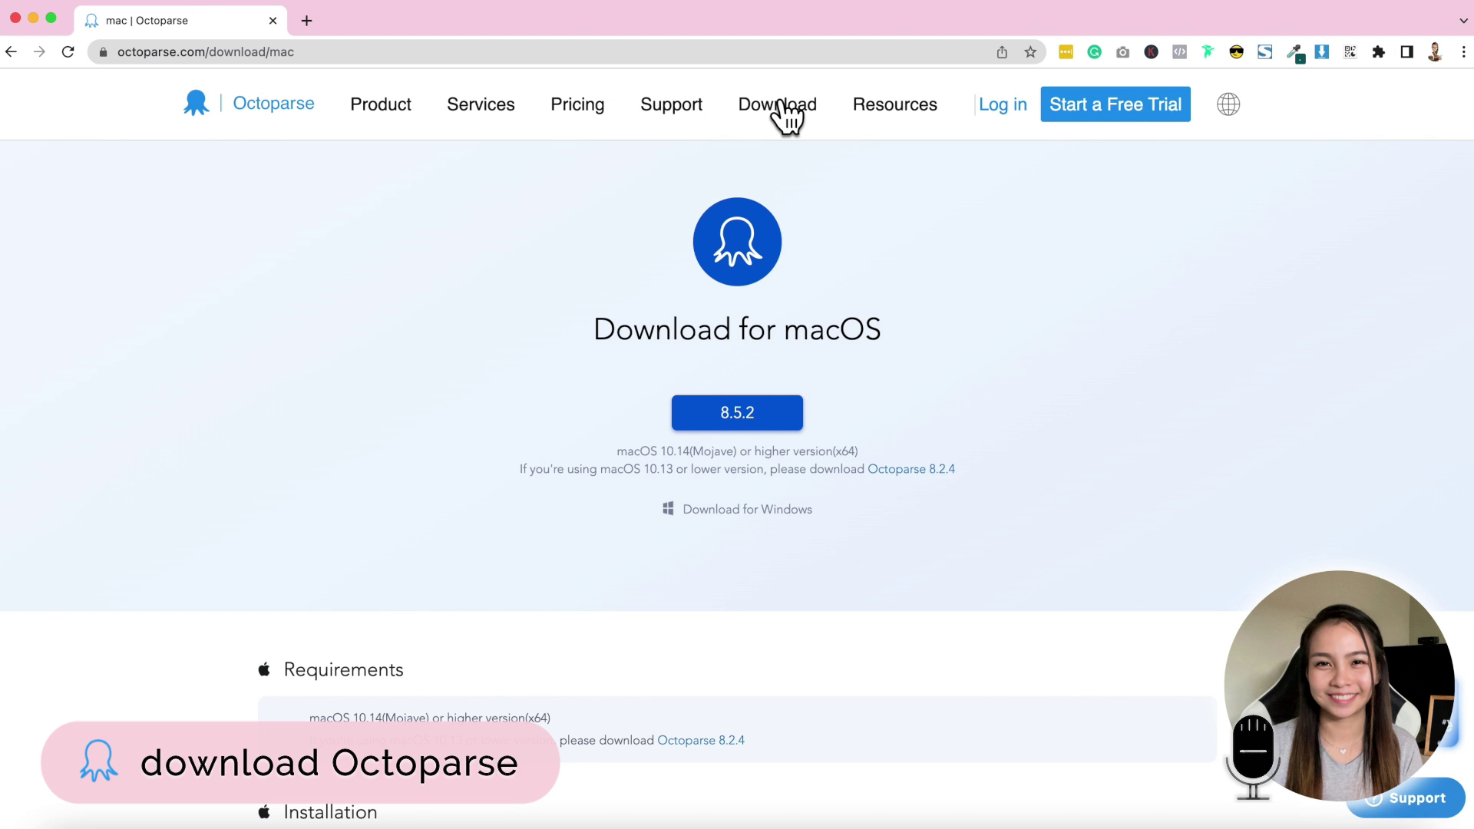
scroll(479, 491, "down", 3)
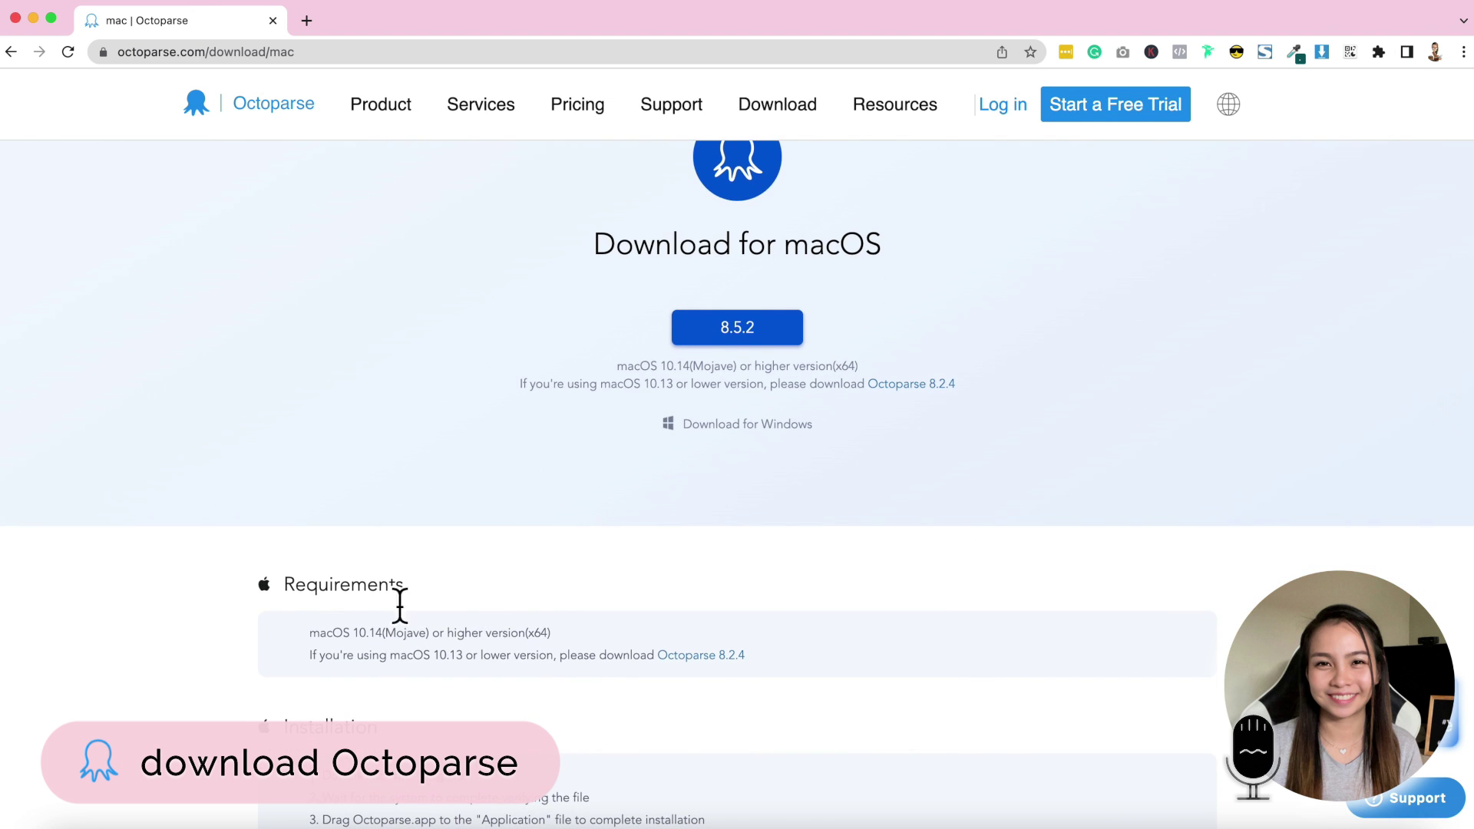
scroll(362, 565, "down", 4)
scroll(569, 583, "down", 1)
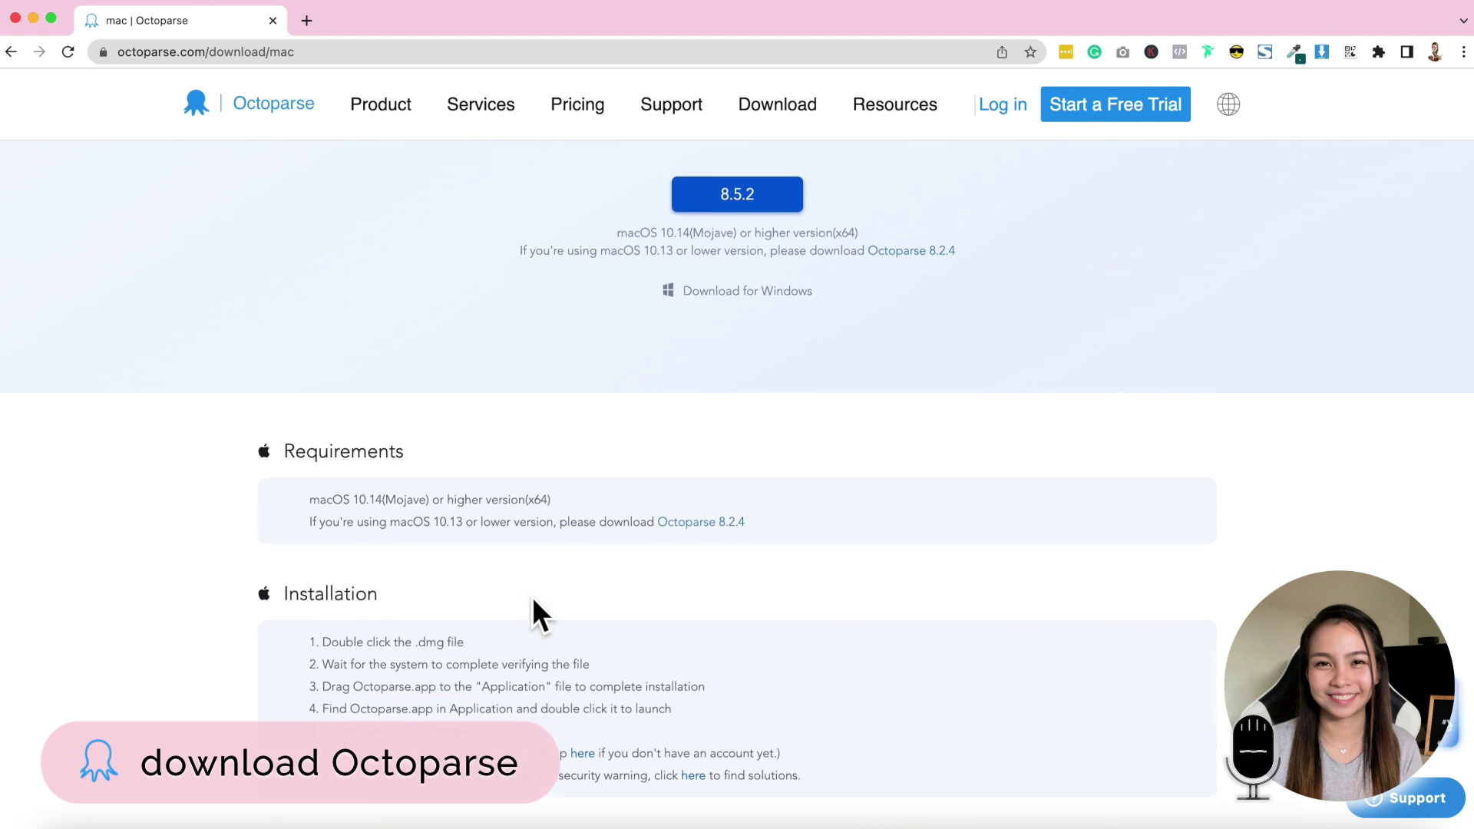
scroll(361, 602, "down", 1)
scroll(981, 470, "up", 8)
scroll(722, 439, "down", 1)
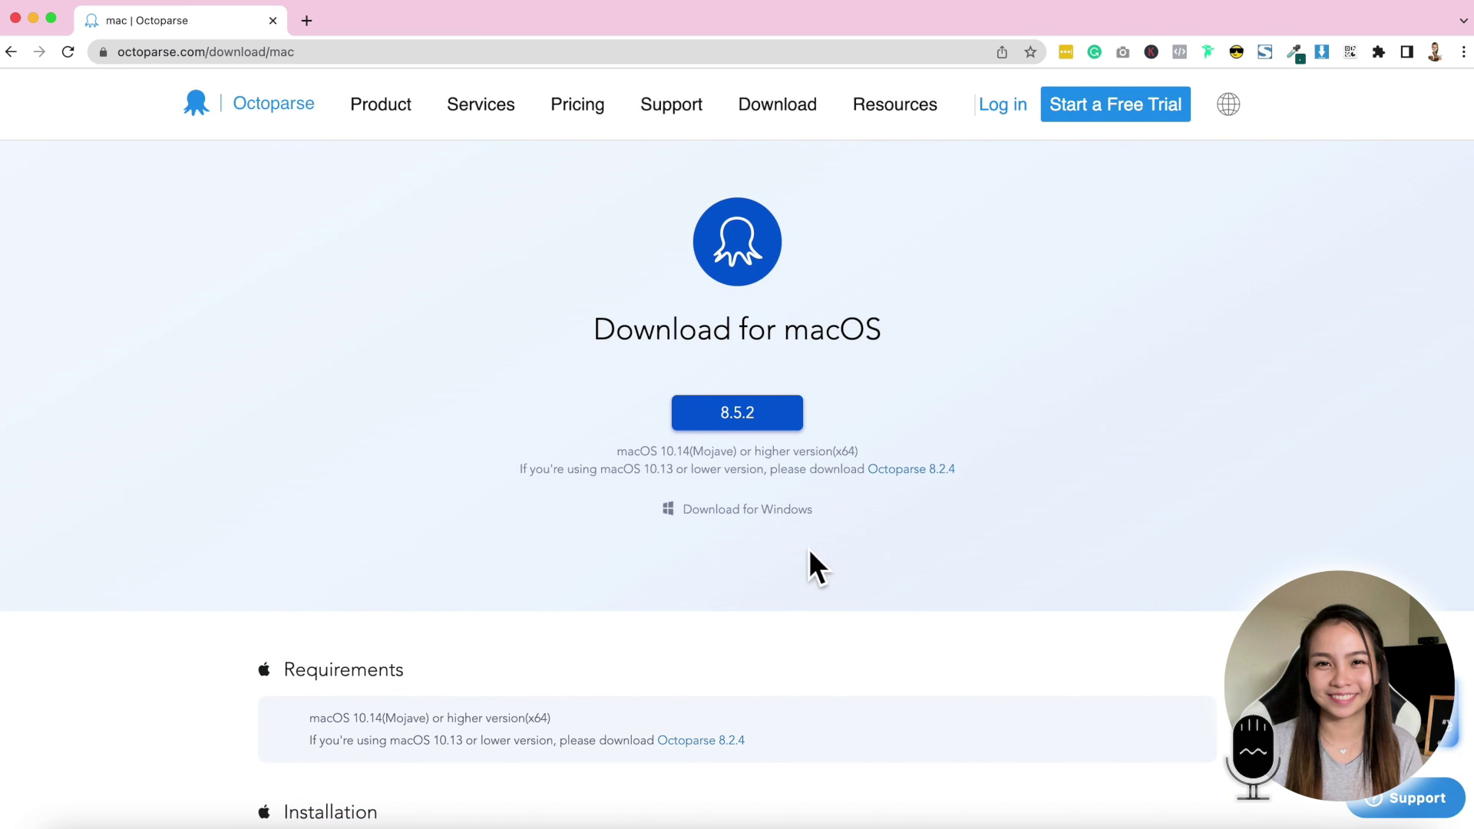
Switch to the Windows 8.5.2 download page and review its requirements and installation steps
left_click(773, 511)
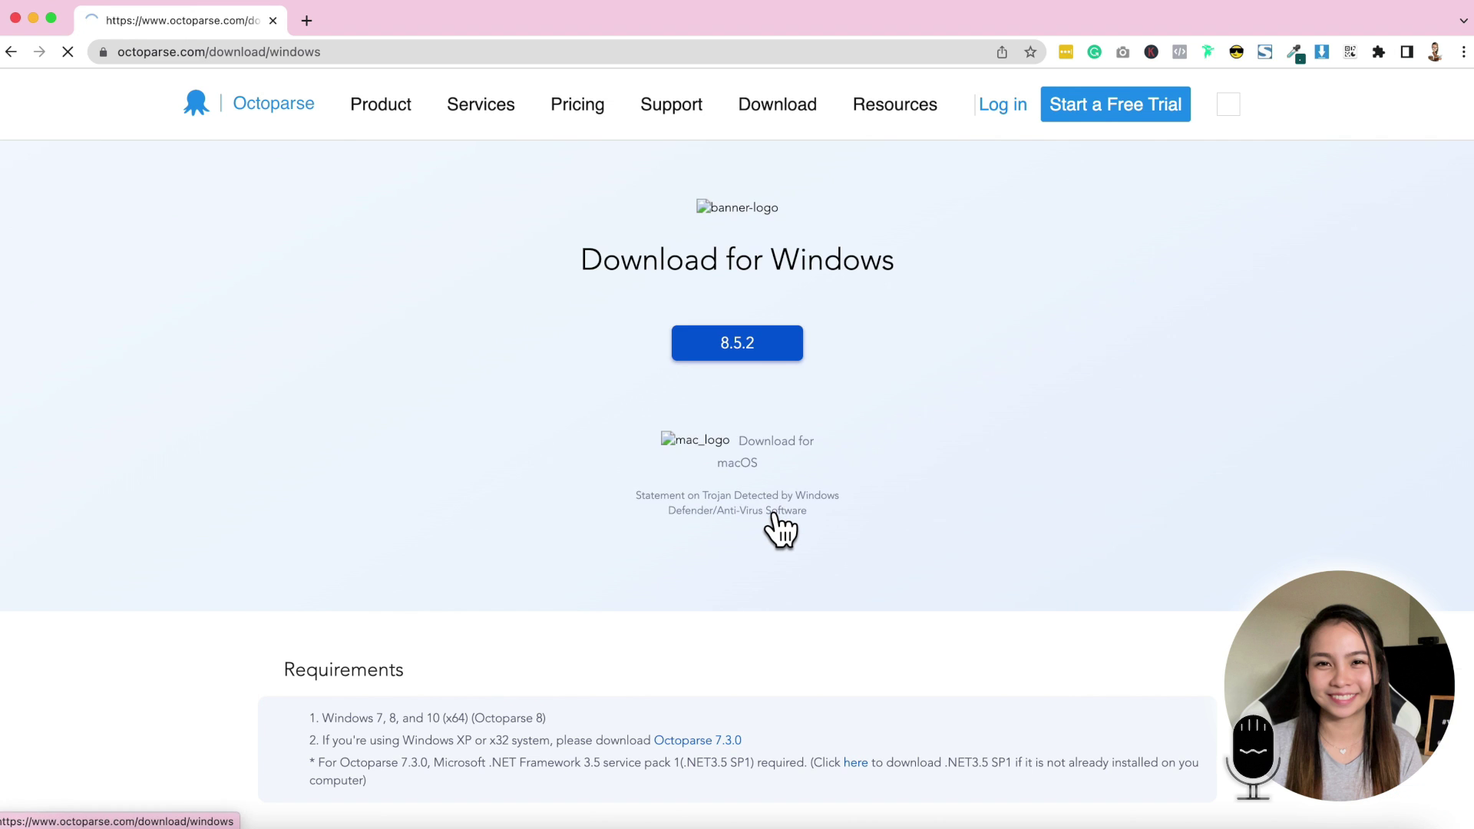
scroll(780, 528, "down", 3)
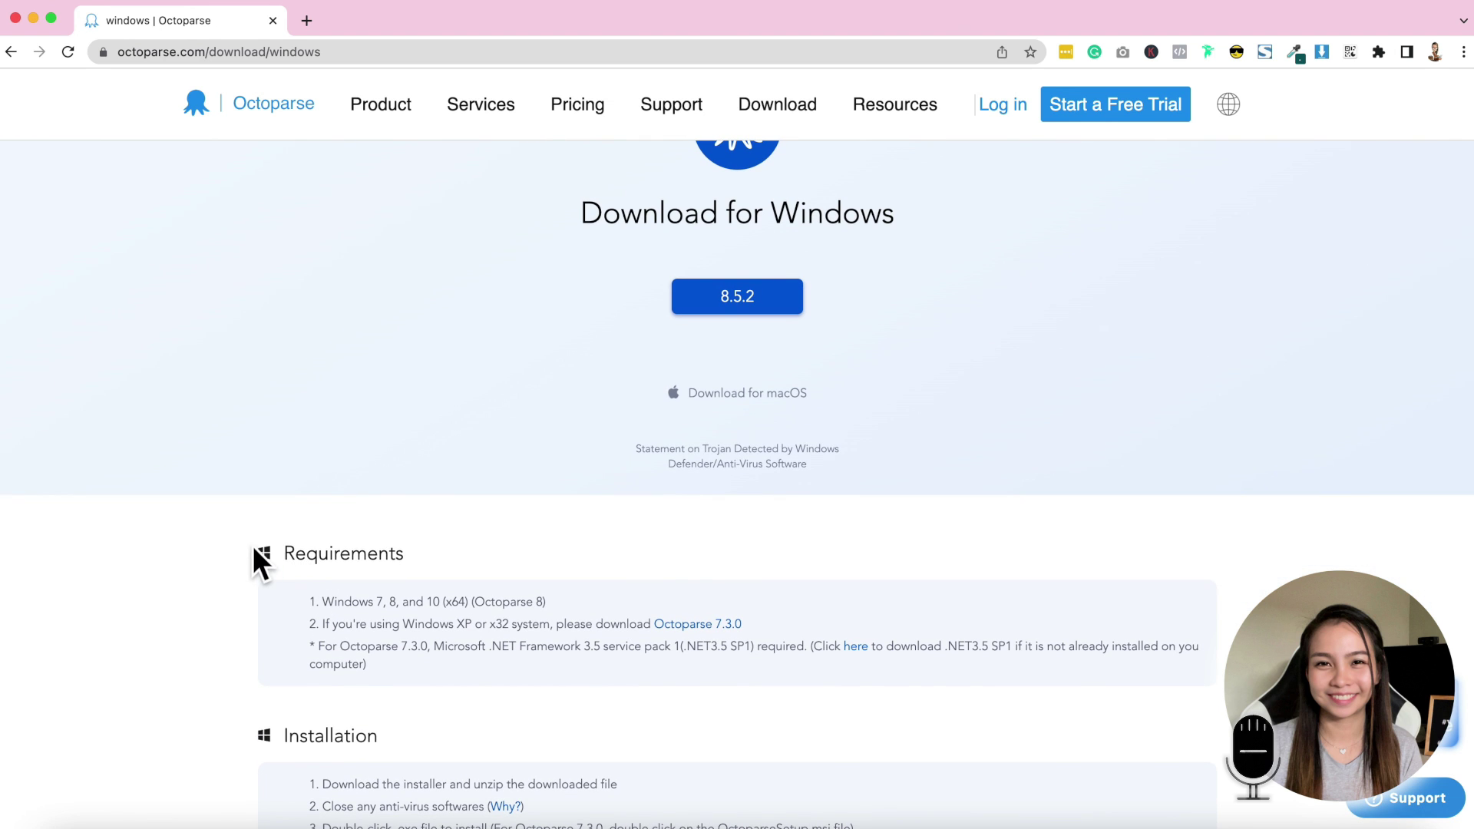
scroll(363, 622, "down", 4)
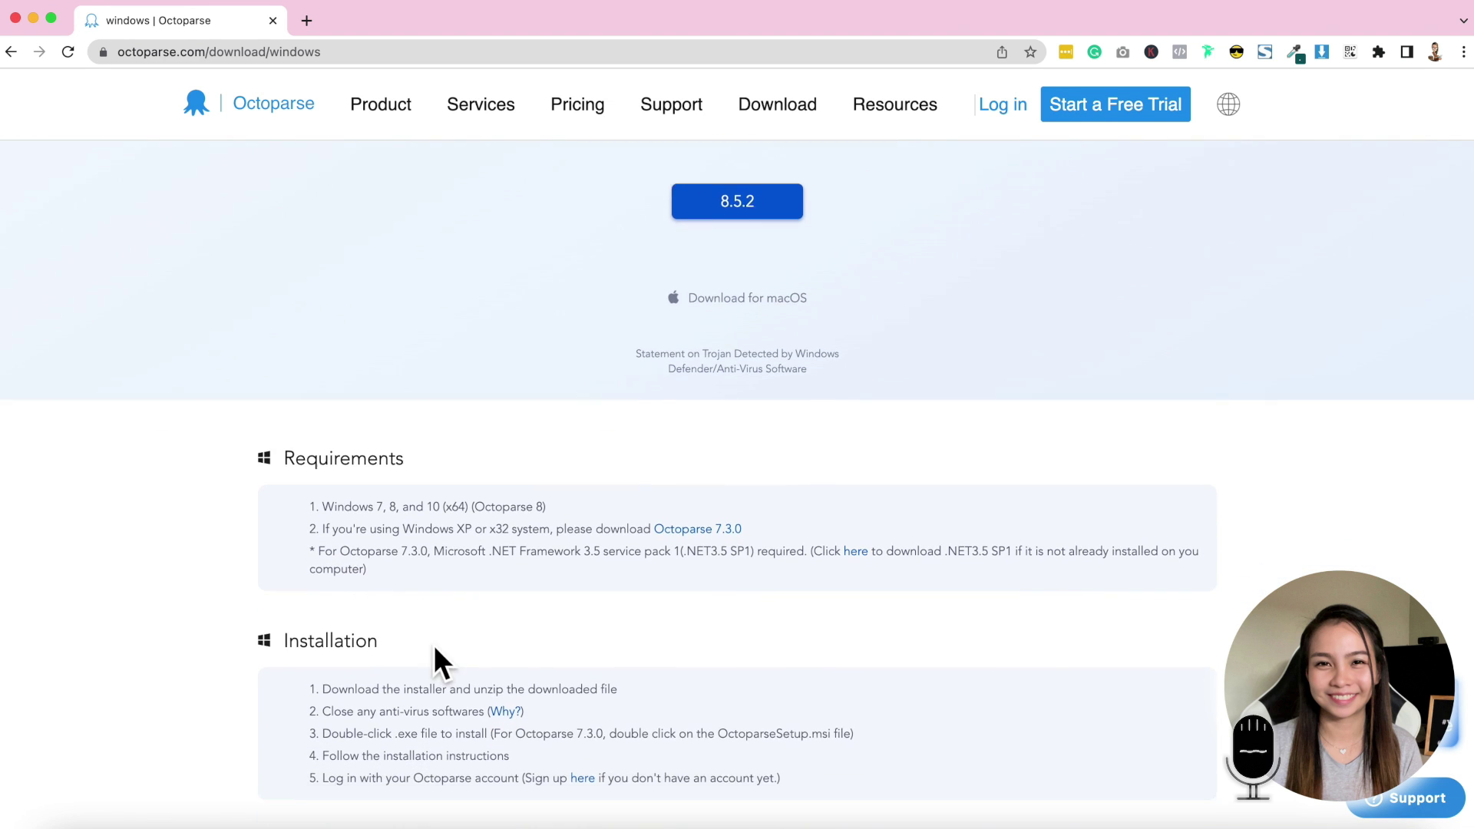
scroll(417, 619, "up", 6)
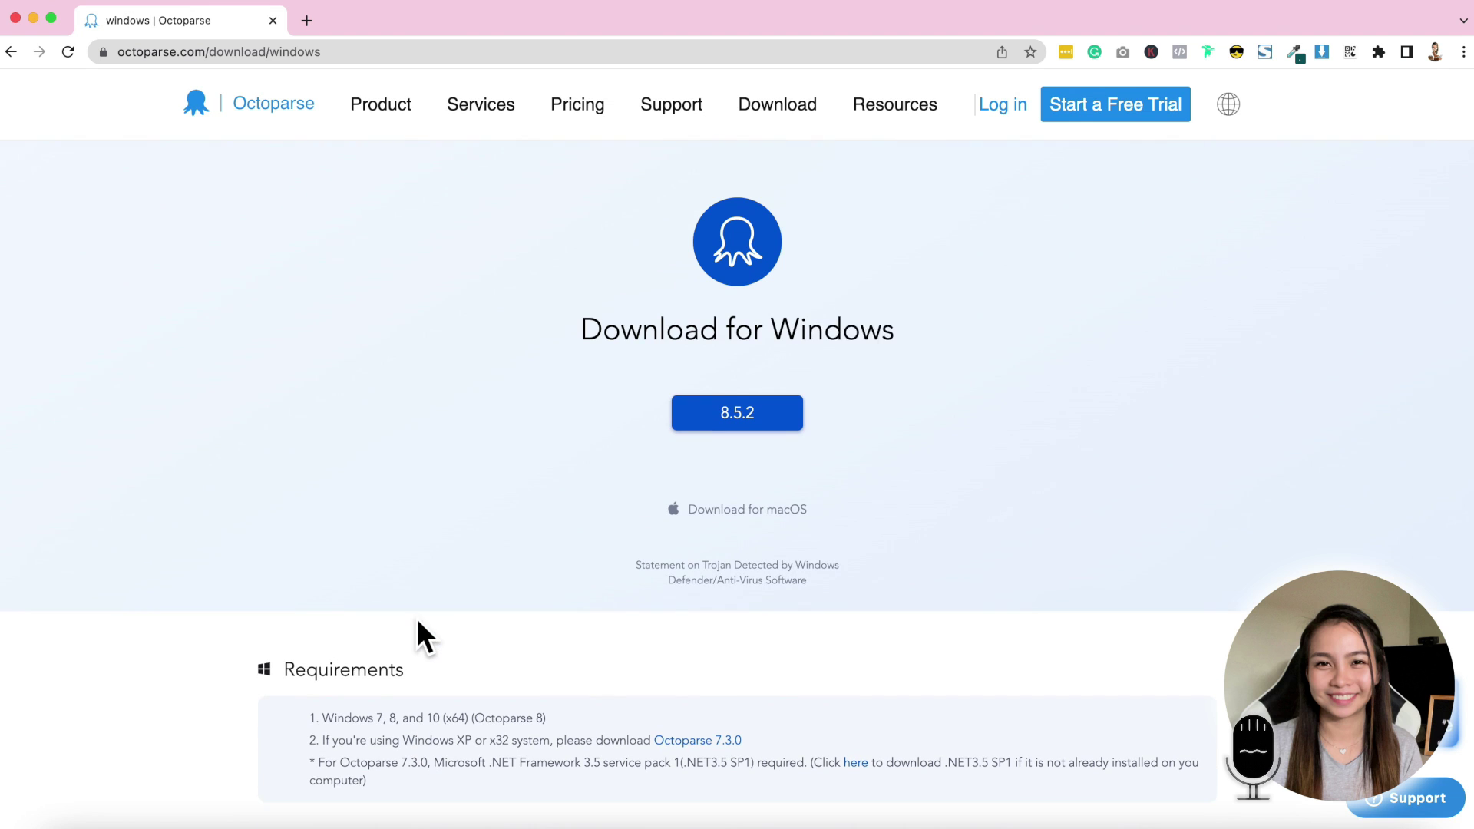
Browse the Pricing page's plan cards, then launch the Octoparse desktop app from the Dock
left_click(577, 106)
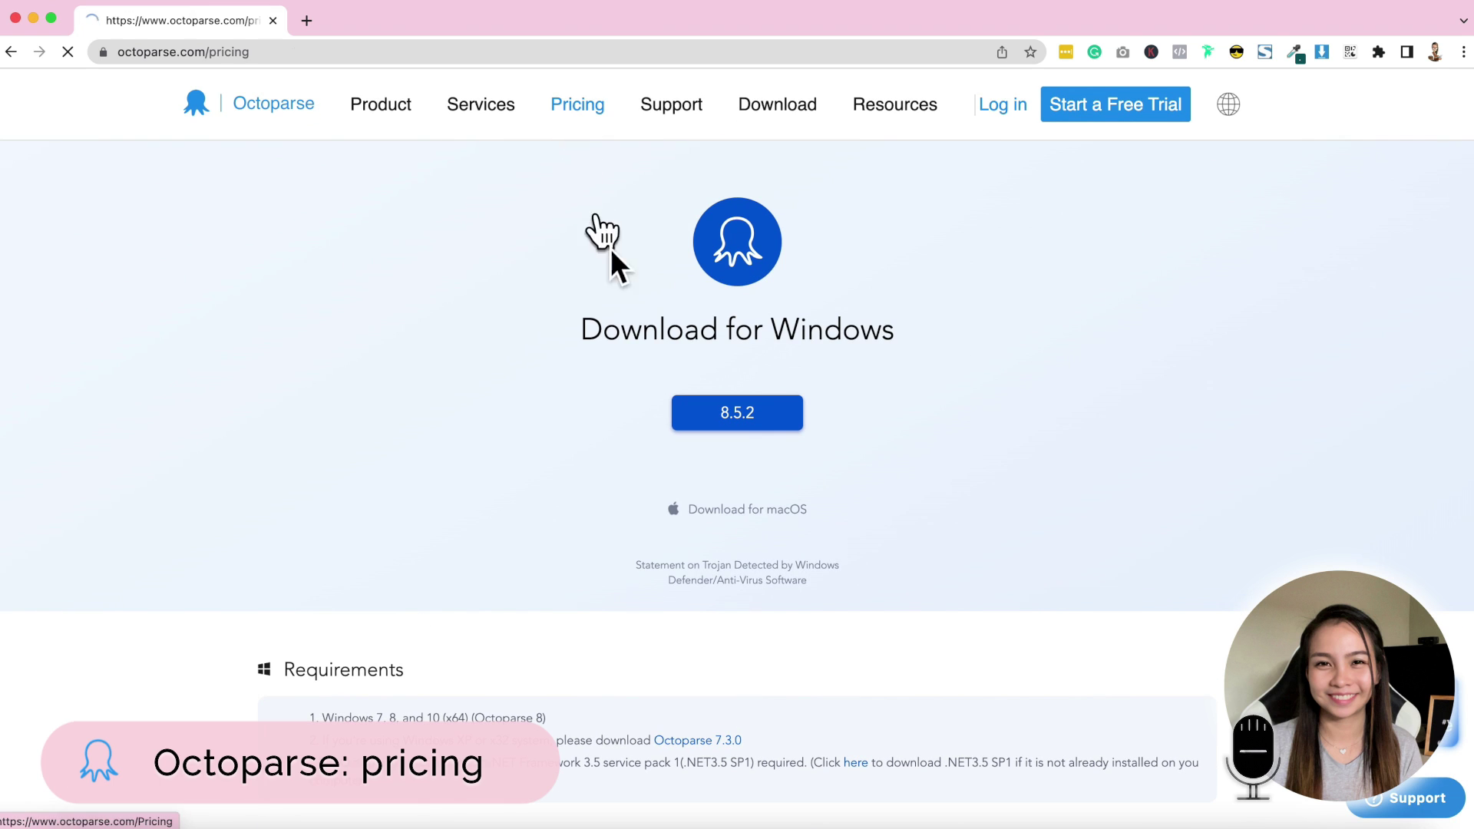
scroll(344, 469, "down", 2)
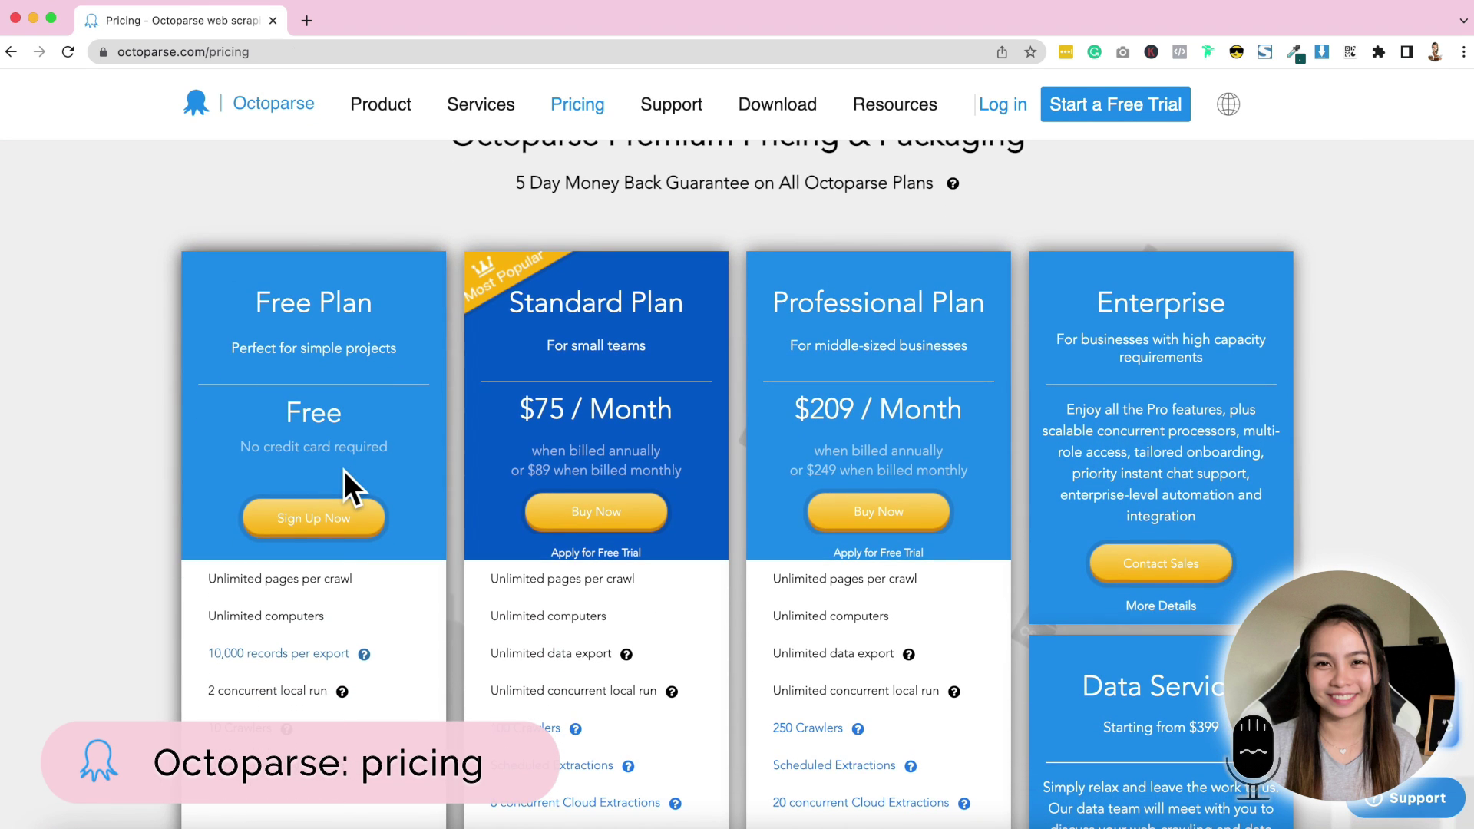
scroll(344, 472, "down", 2)
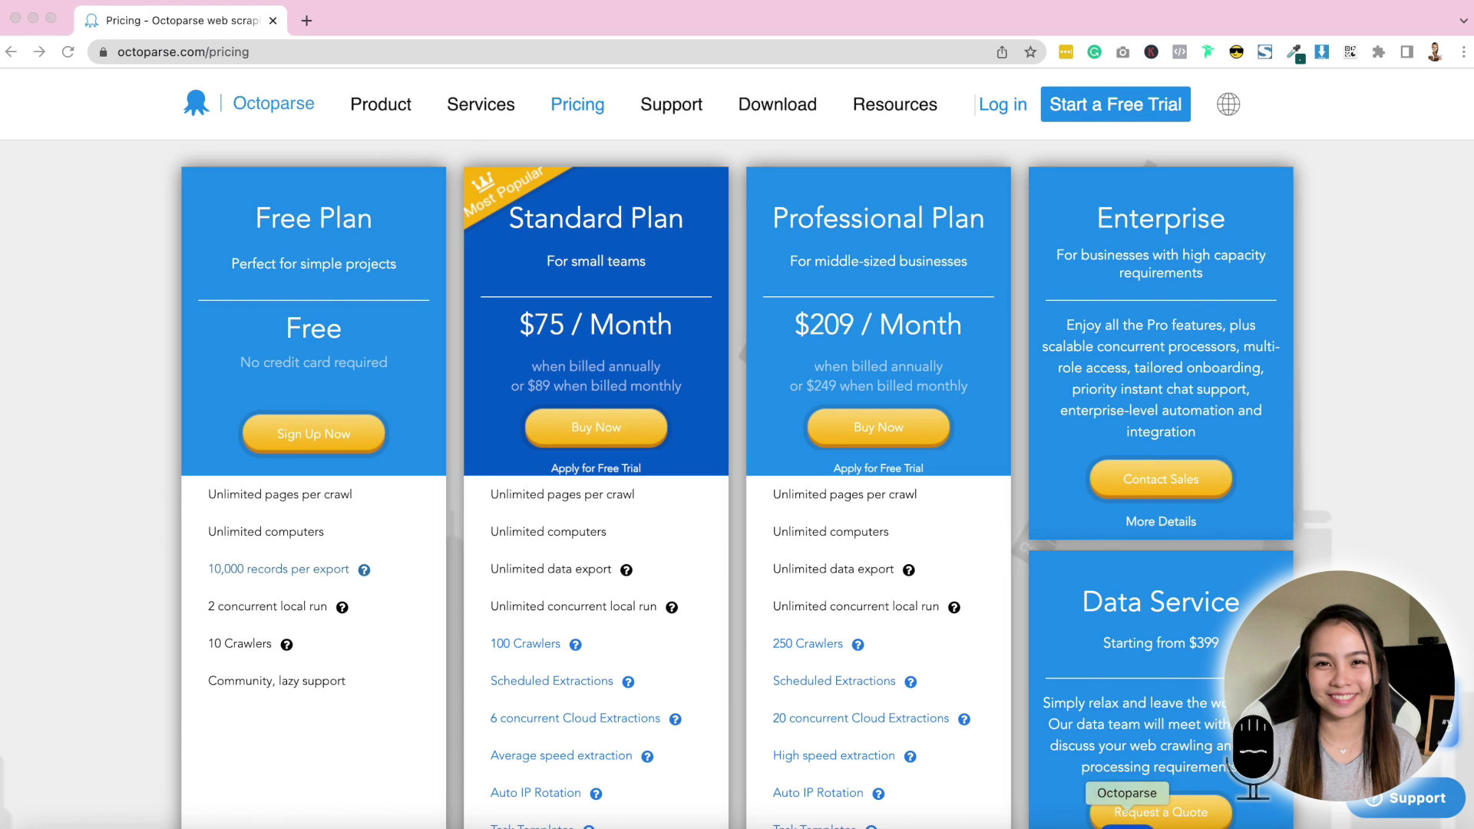
left_click(1126, 828)
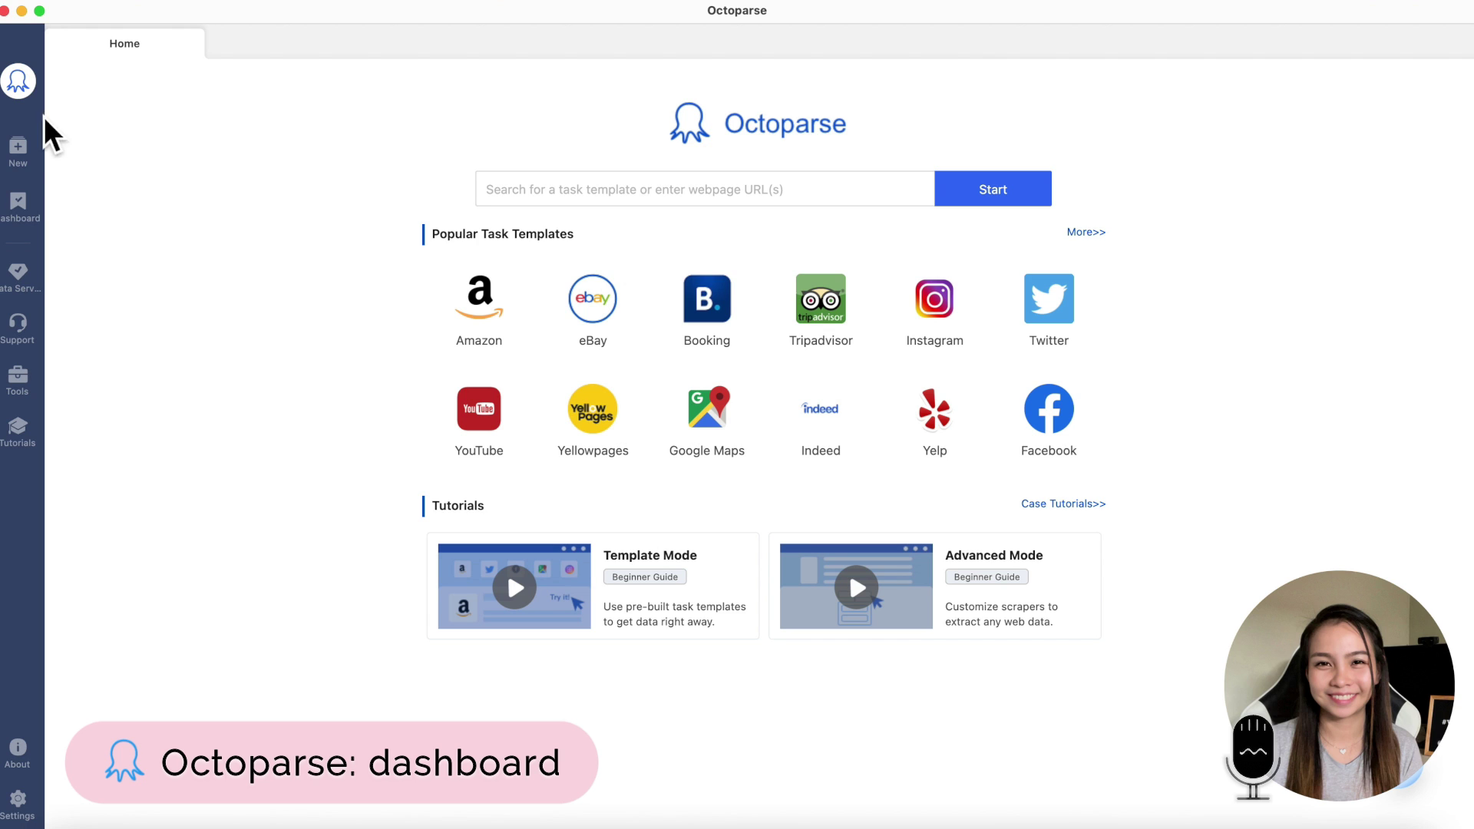
Open the full Task Templates catalogue via More>> and close it again
mouse_move(15, 158)
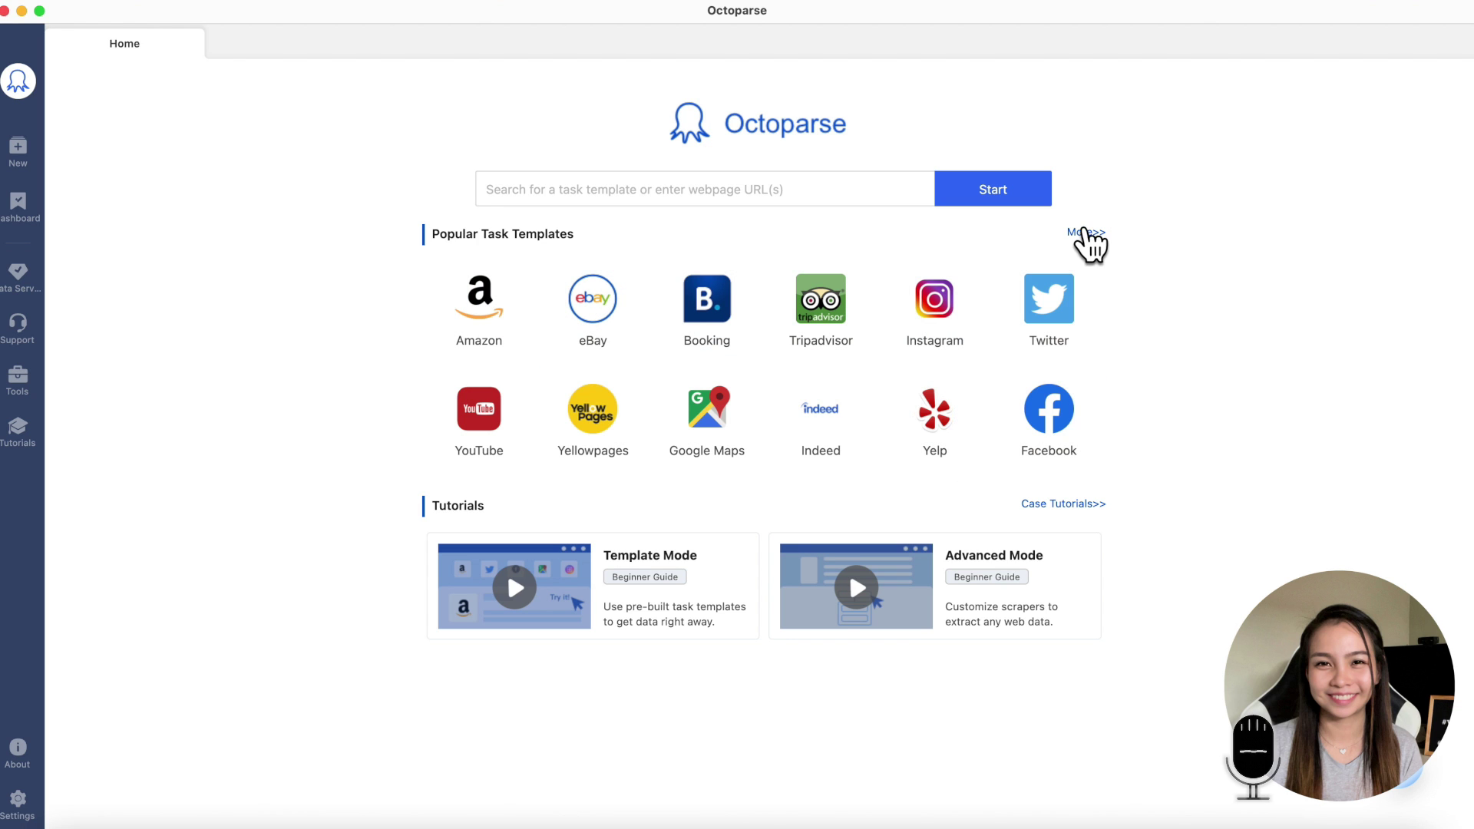
left_click(1086, 233)
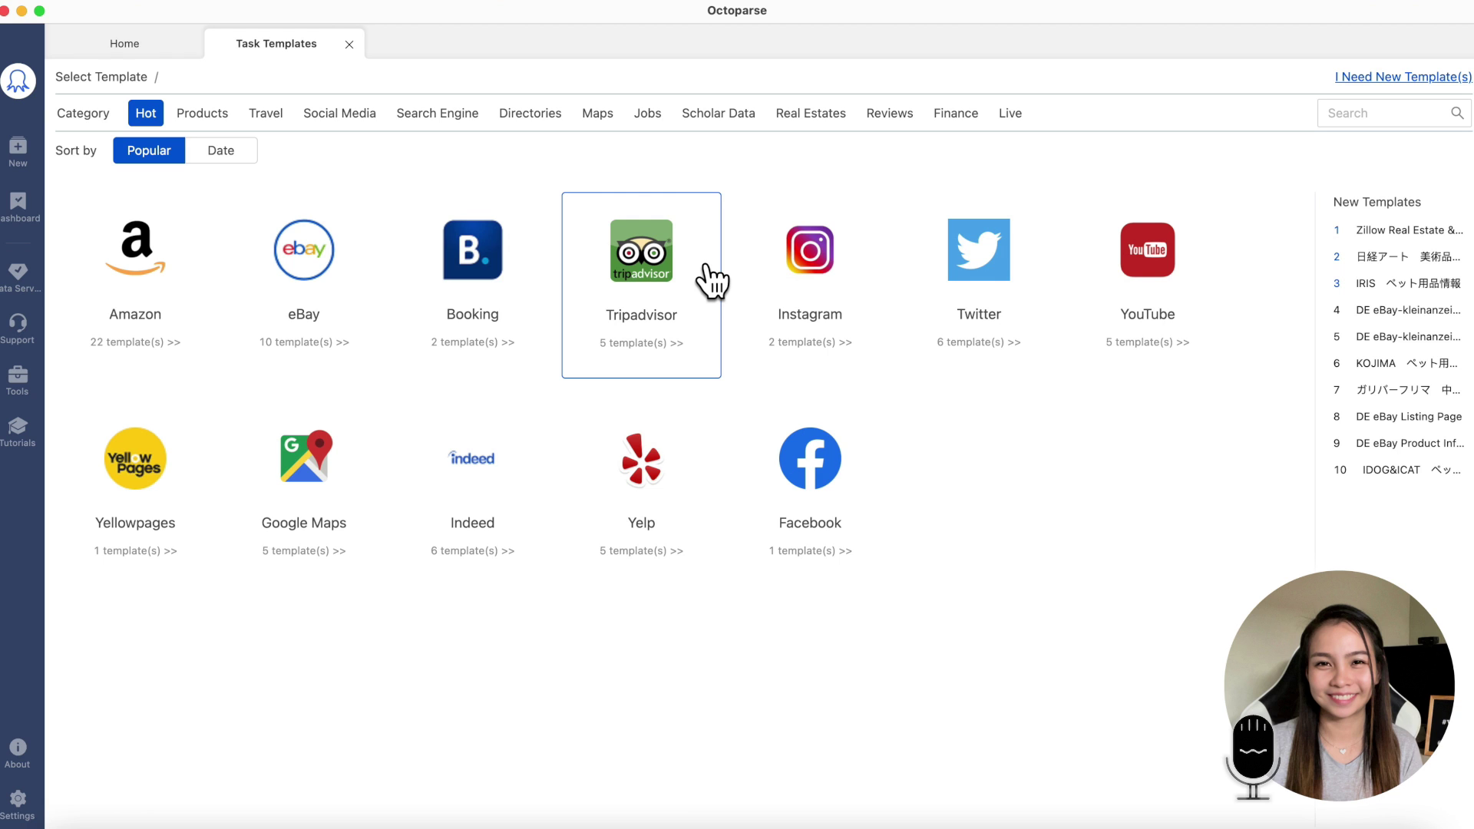
left_click(349, 44)
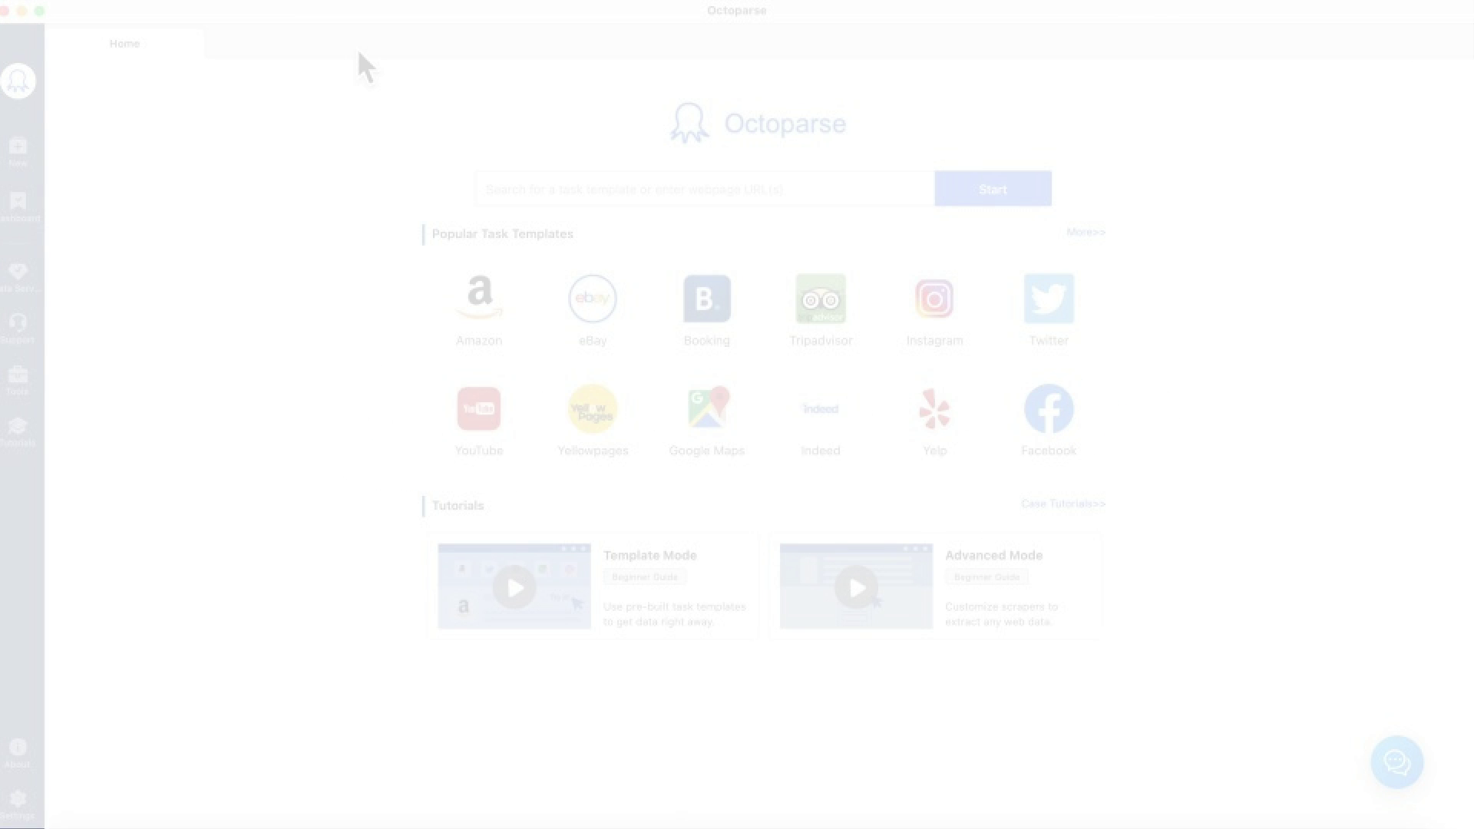
Search LinkedIn Jobs for "virtual assistant" located in the United States
left_click(246, 820)
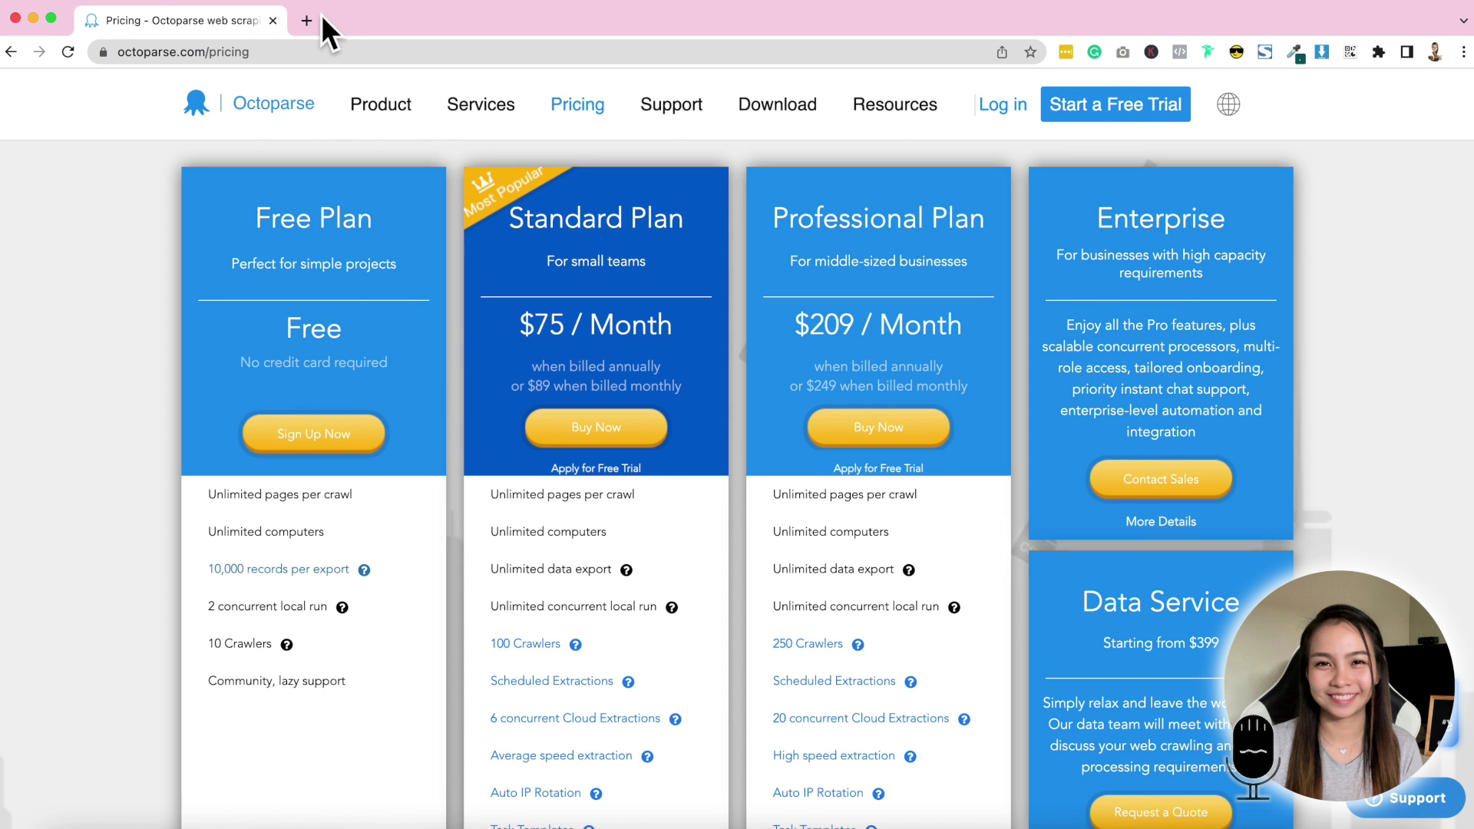
left_click(320, 21)
left_click(380, 95)
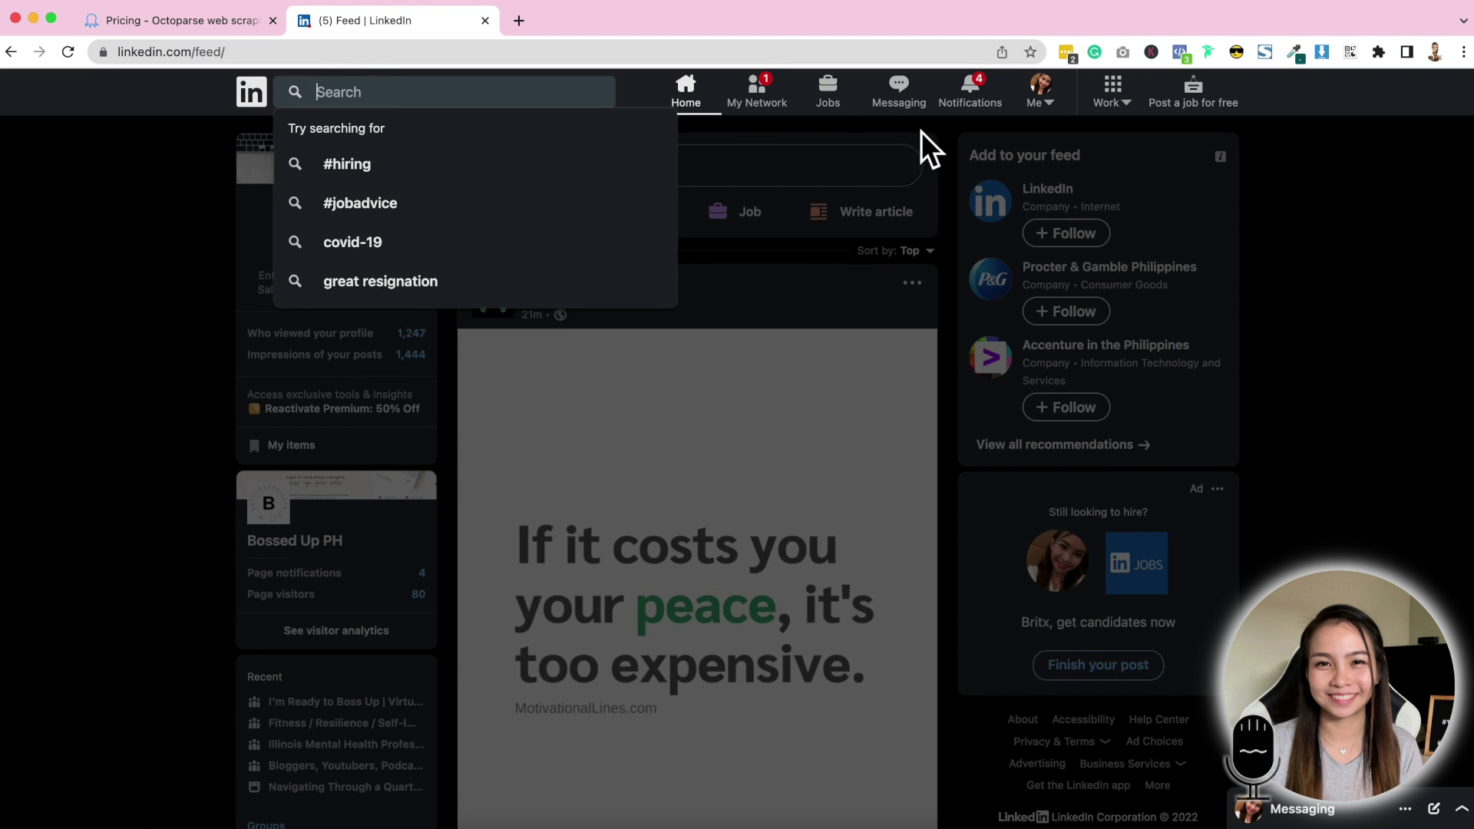
left_click(829, 91)
type("\"")
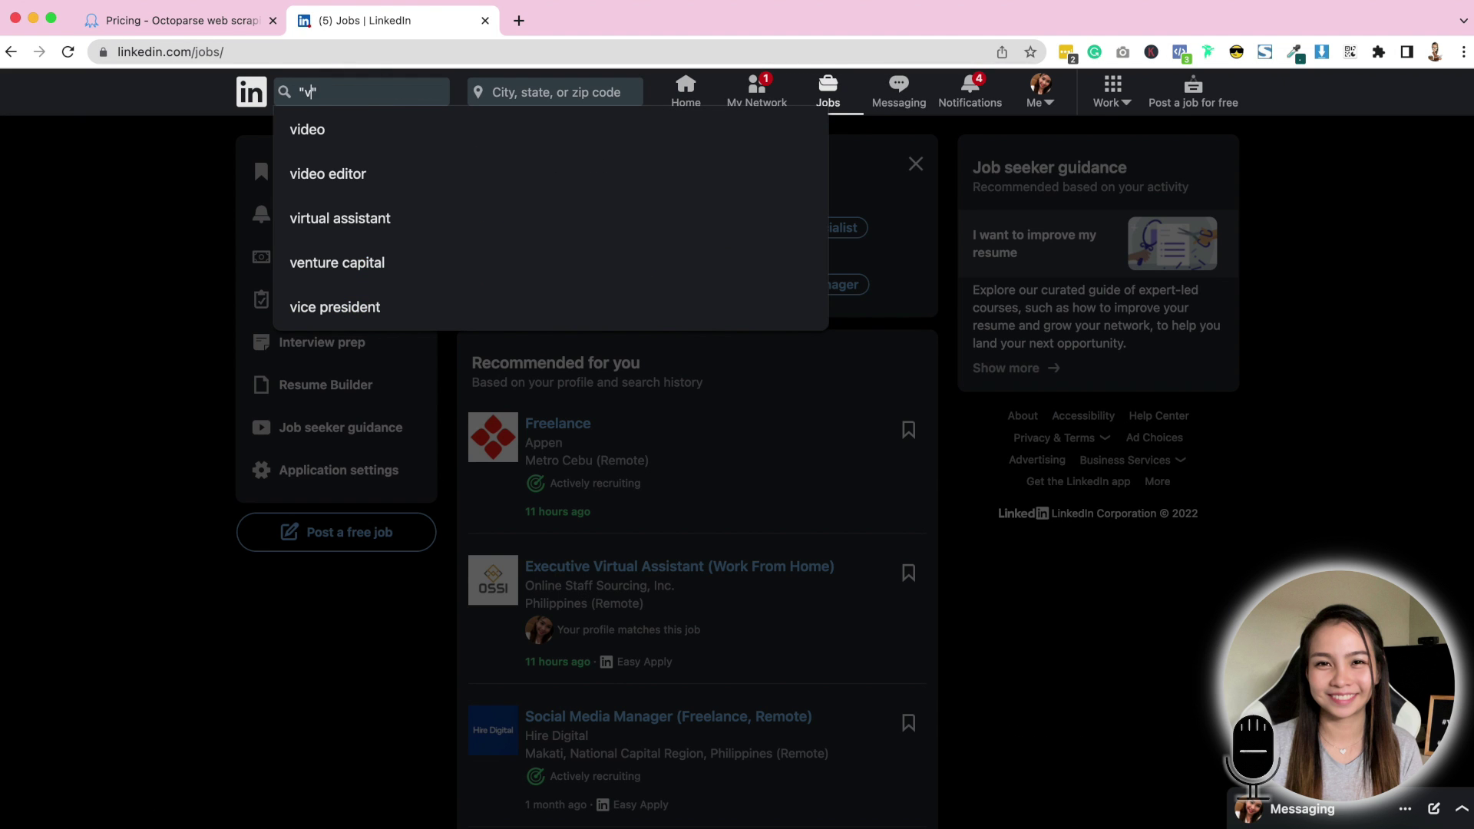
type("virtual\" assistant")
key("Tab")
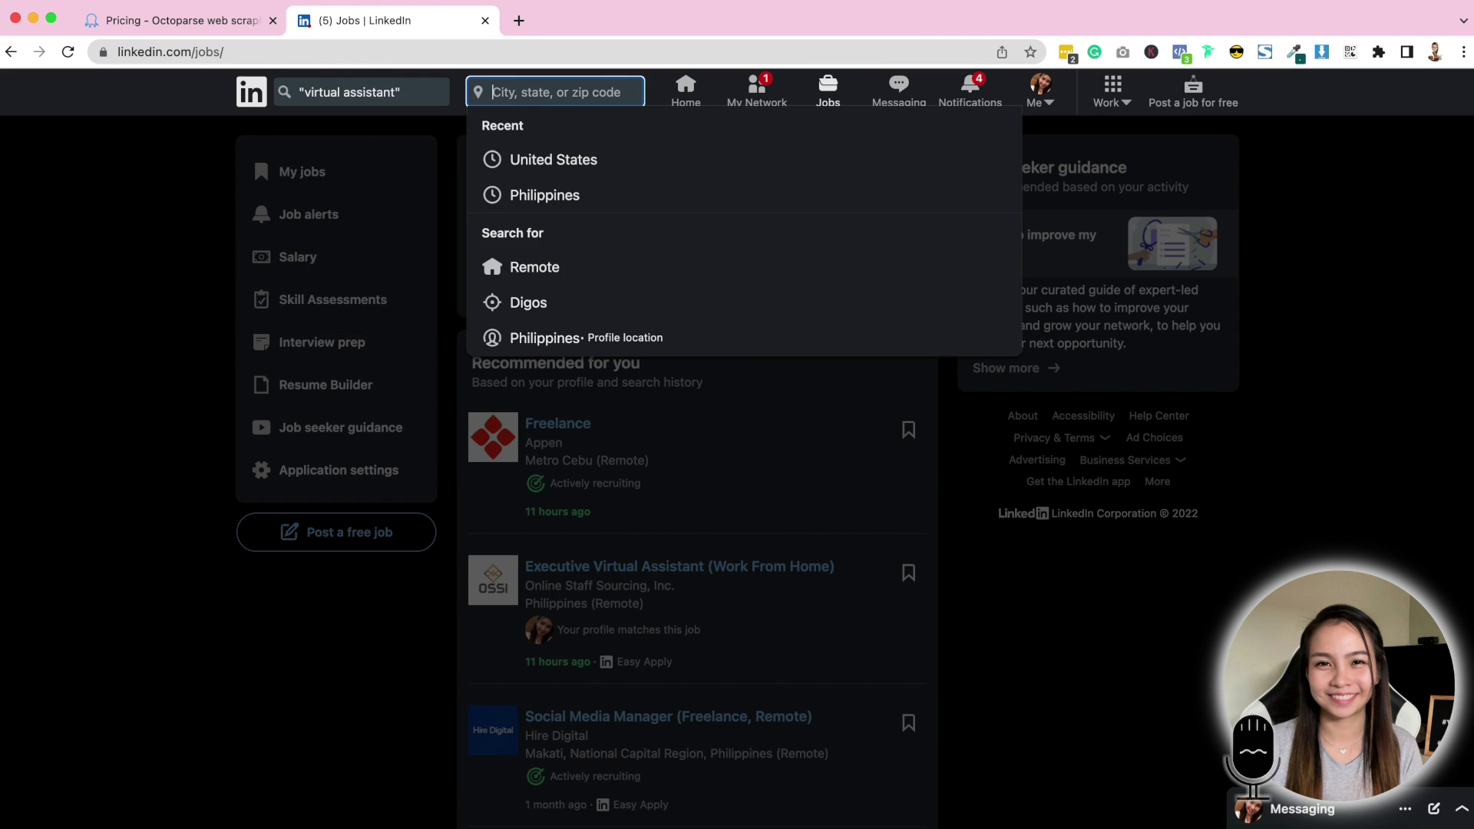
left_click(593, 166)
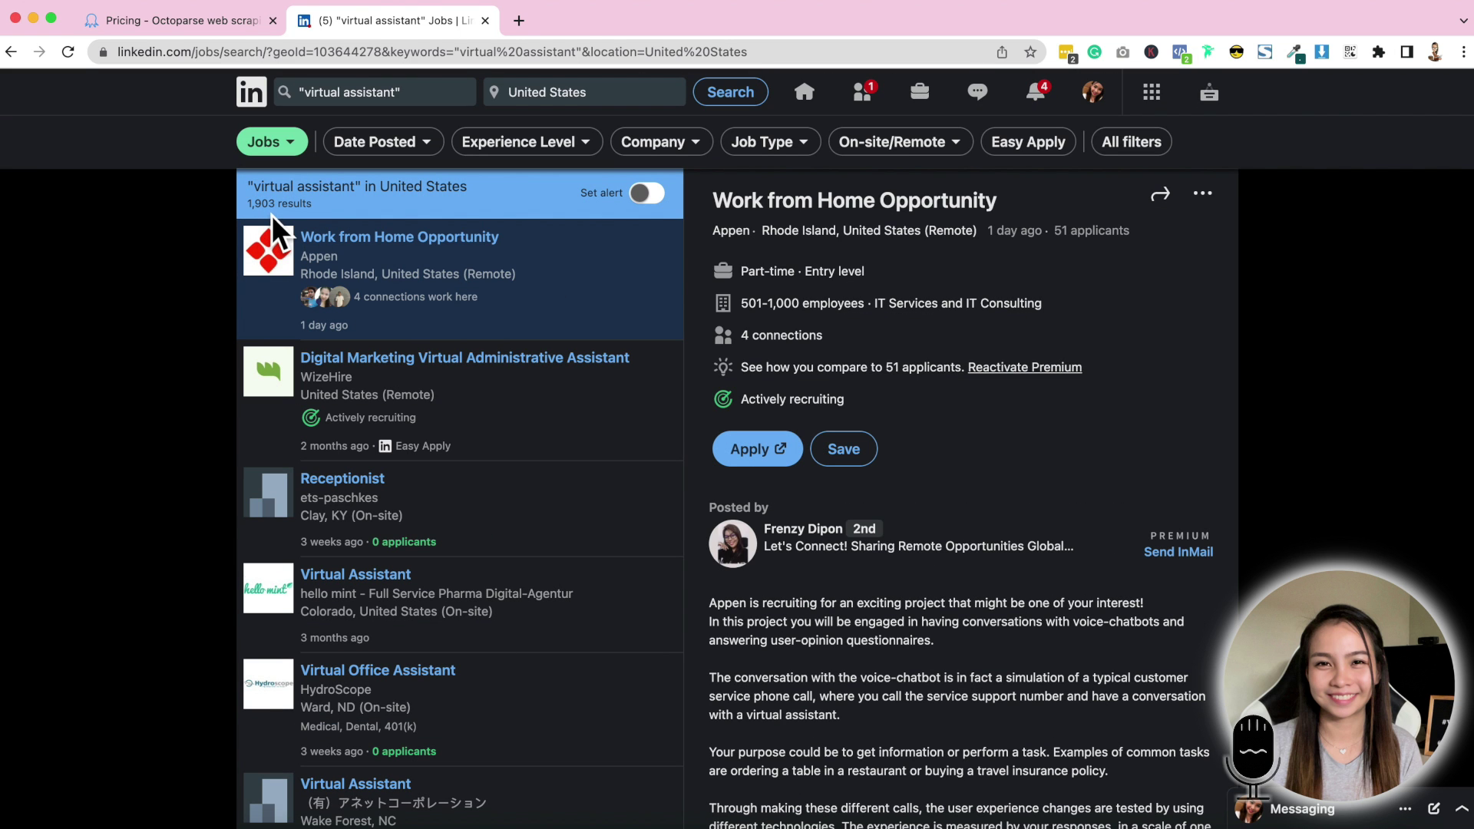
Apply the Remote filter to cut results from 1,903 to 192, then copy the page URL
left_click(1136, 147)
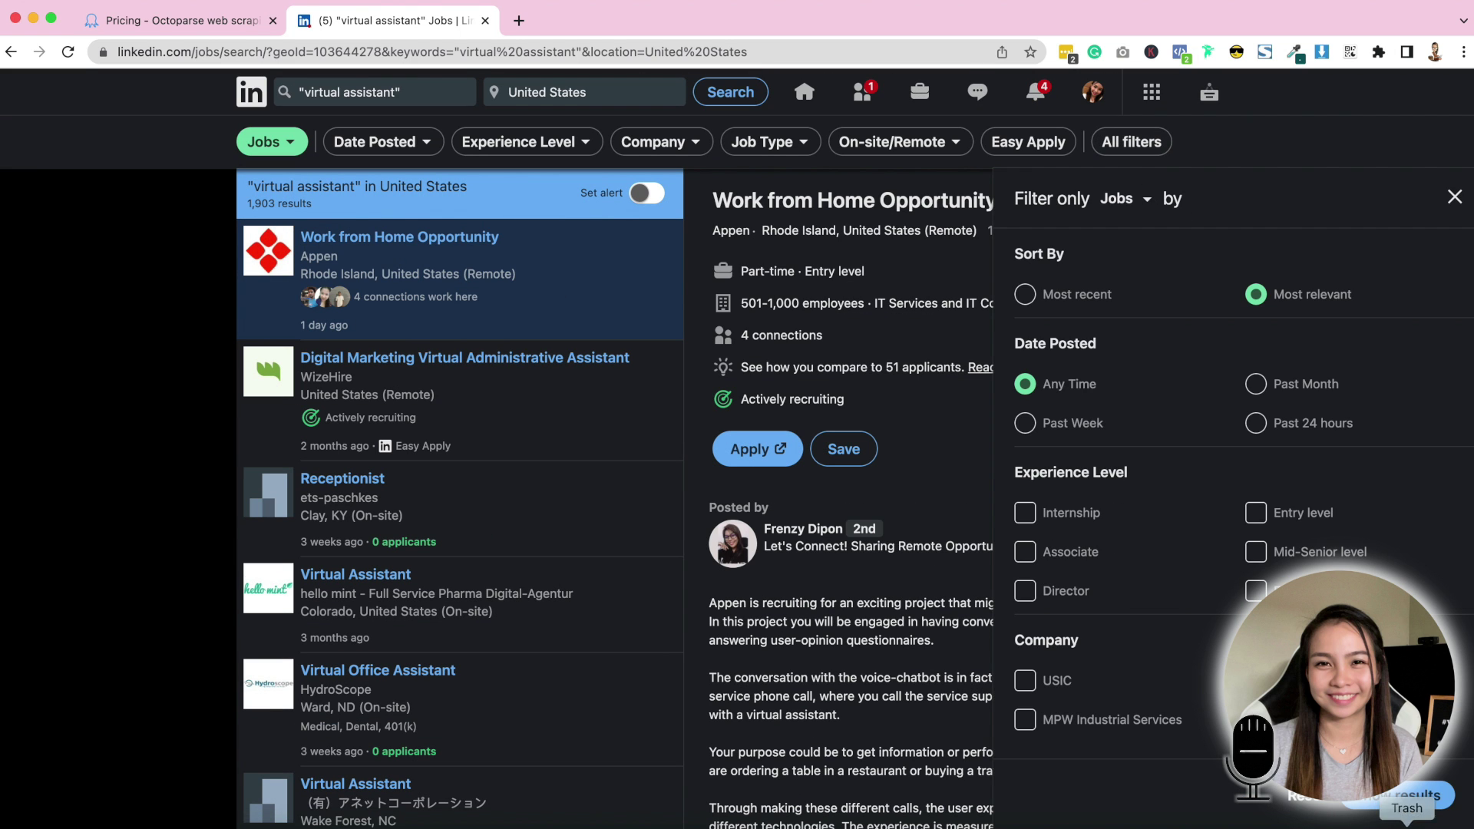
scroll(1270, 520, "down", 8)
left_click(1255, 566)
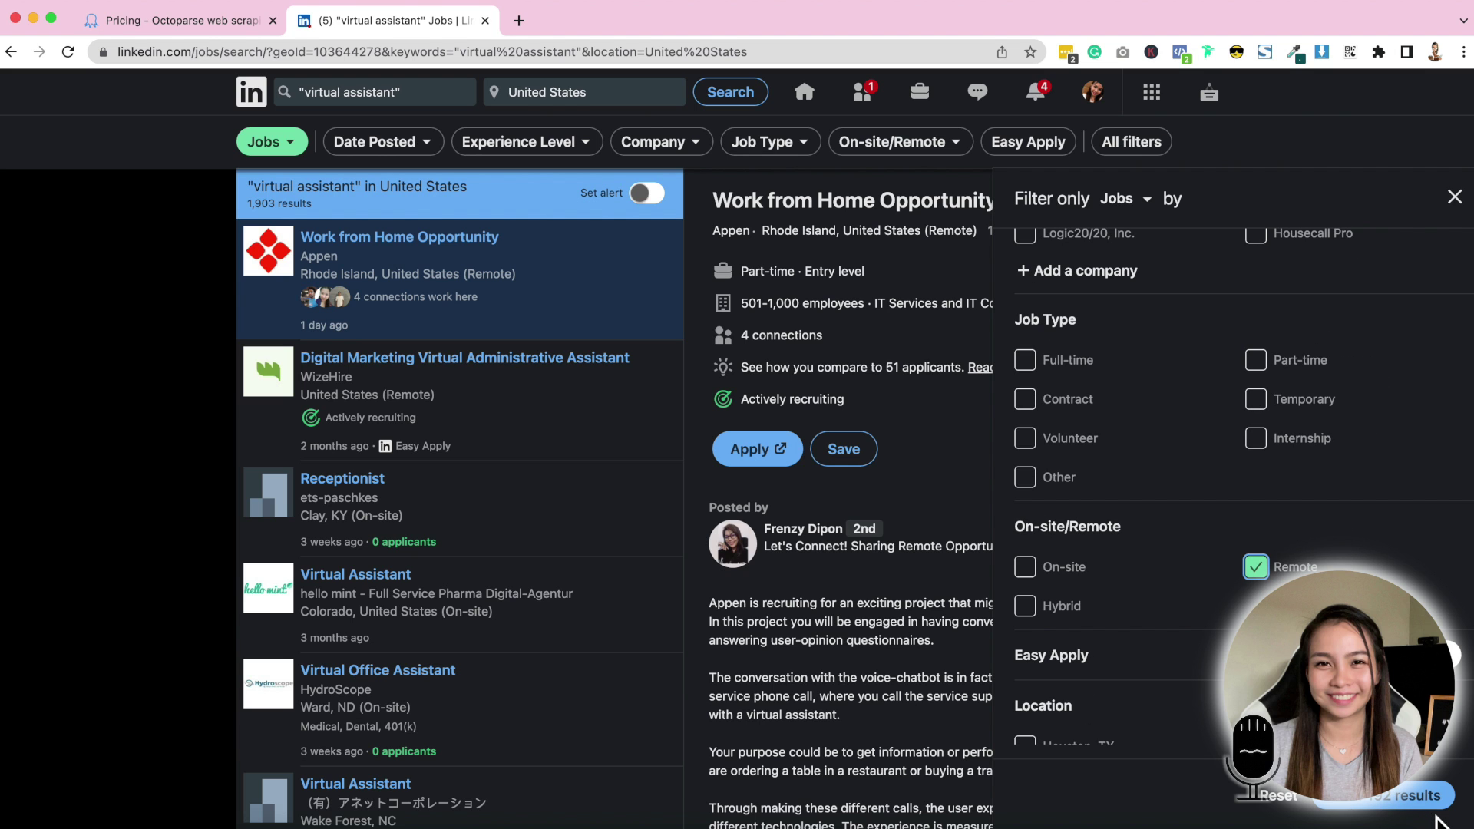
left_click(1397, 795)
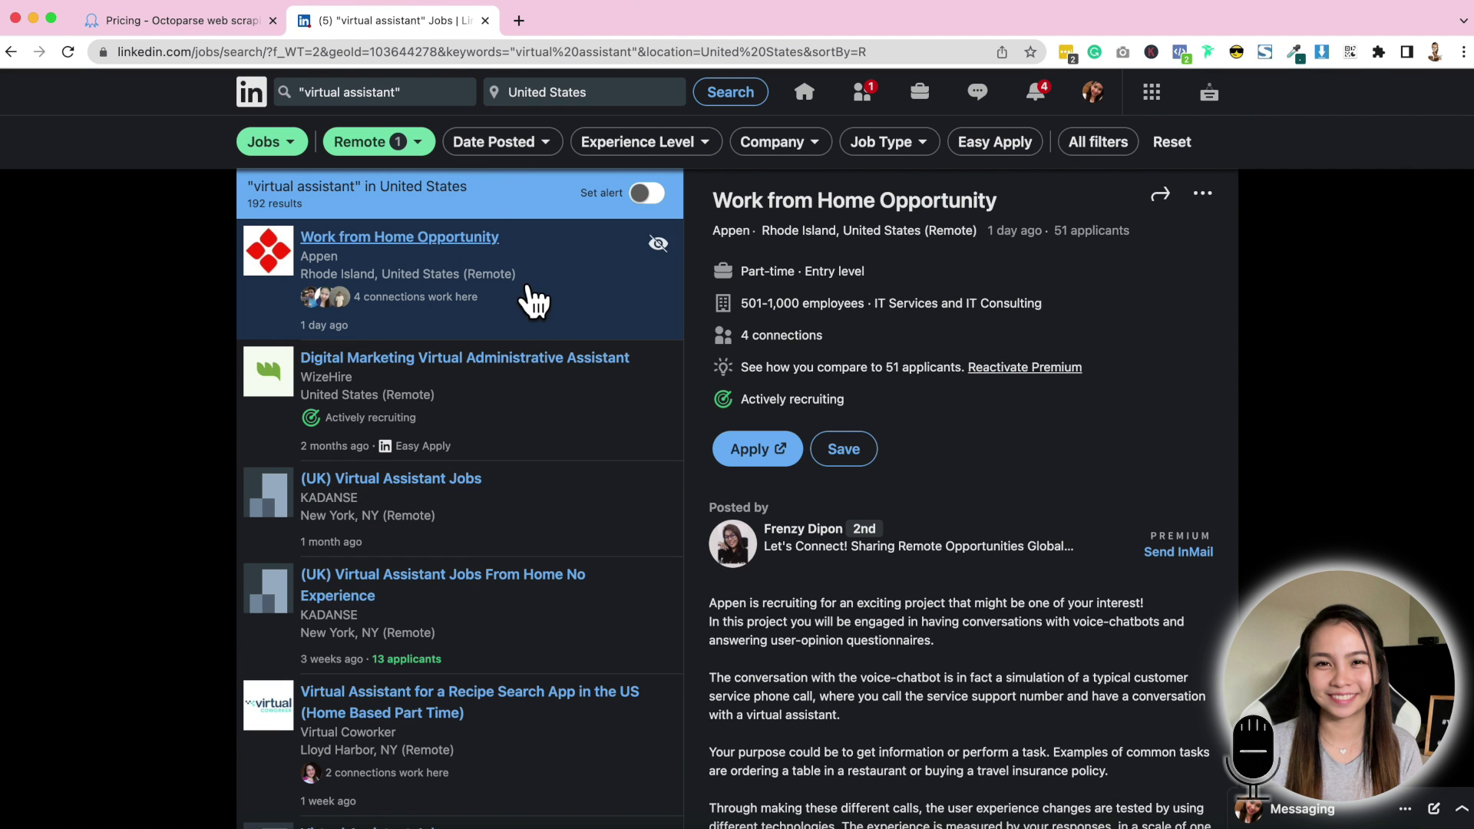
scroll(444, 586, "down", 20)
right_click(508, 53)
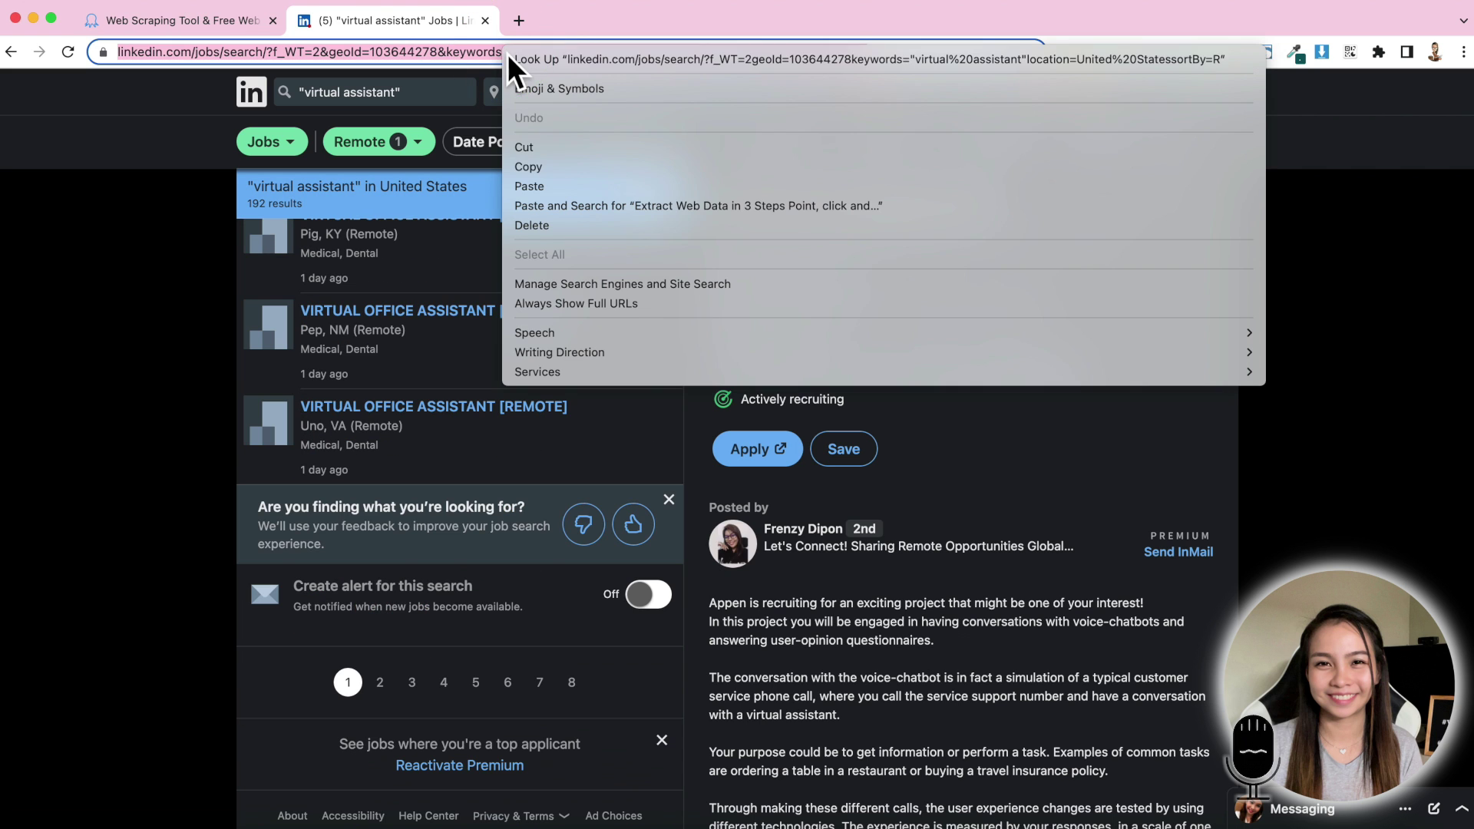
Start a new Octoparse task from the LinkedIn job results URL and dismiss the sign-in popup
left_click(597, 169)
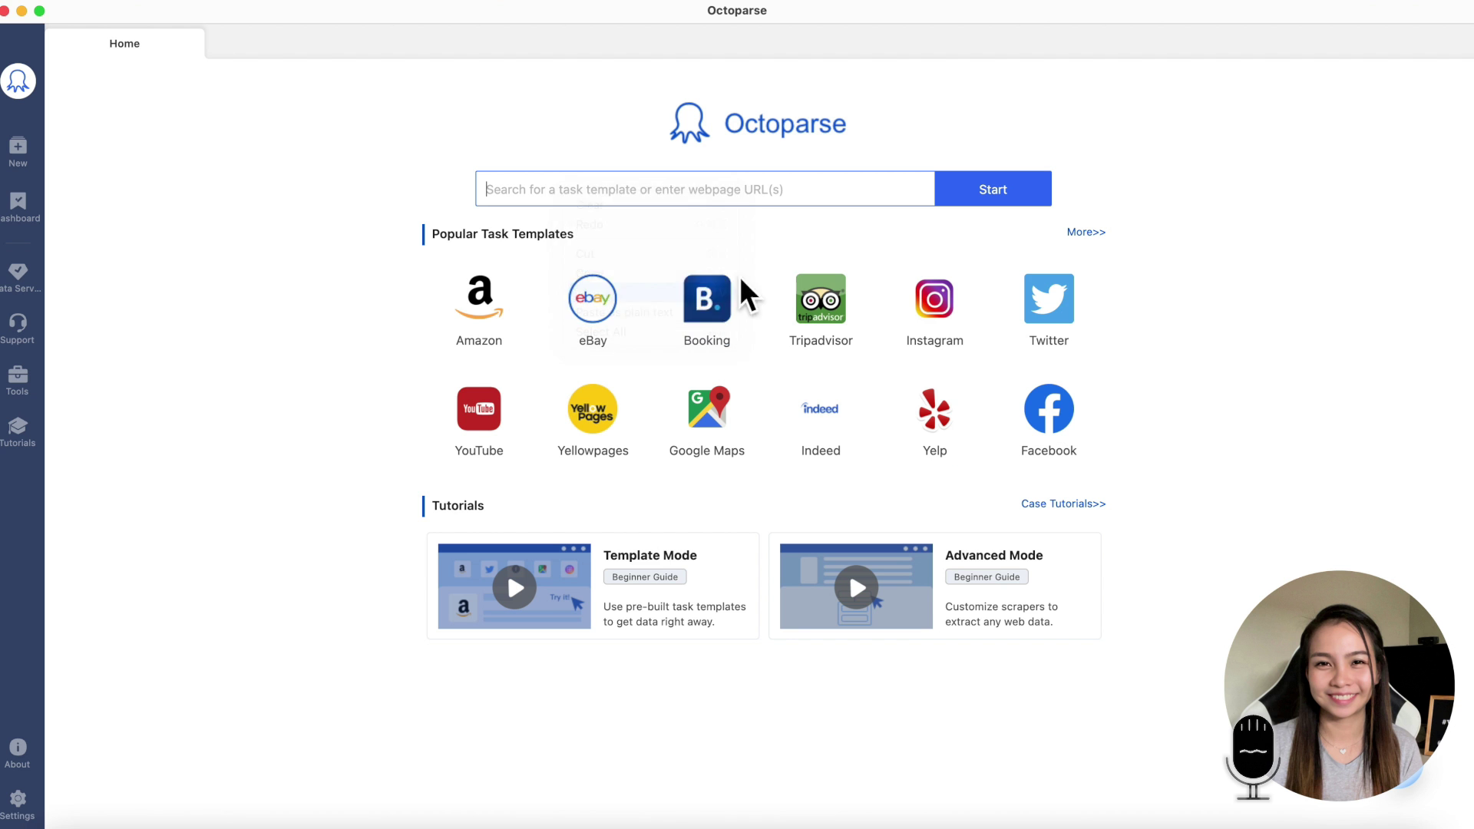
left_click(994, 196)
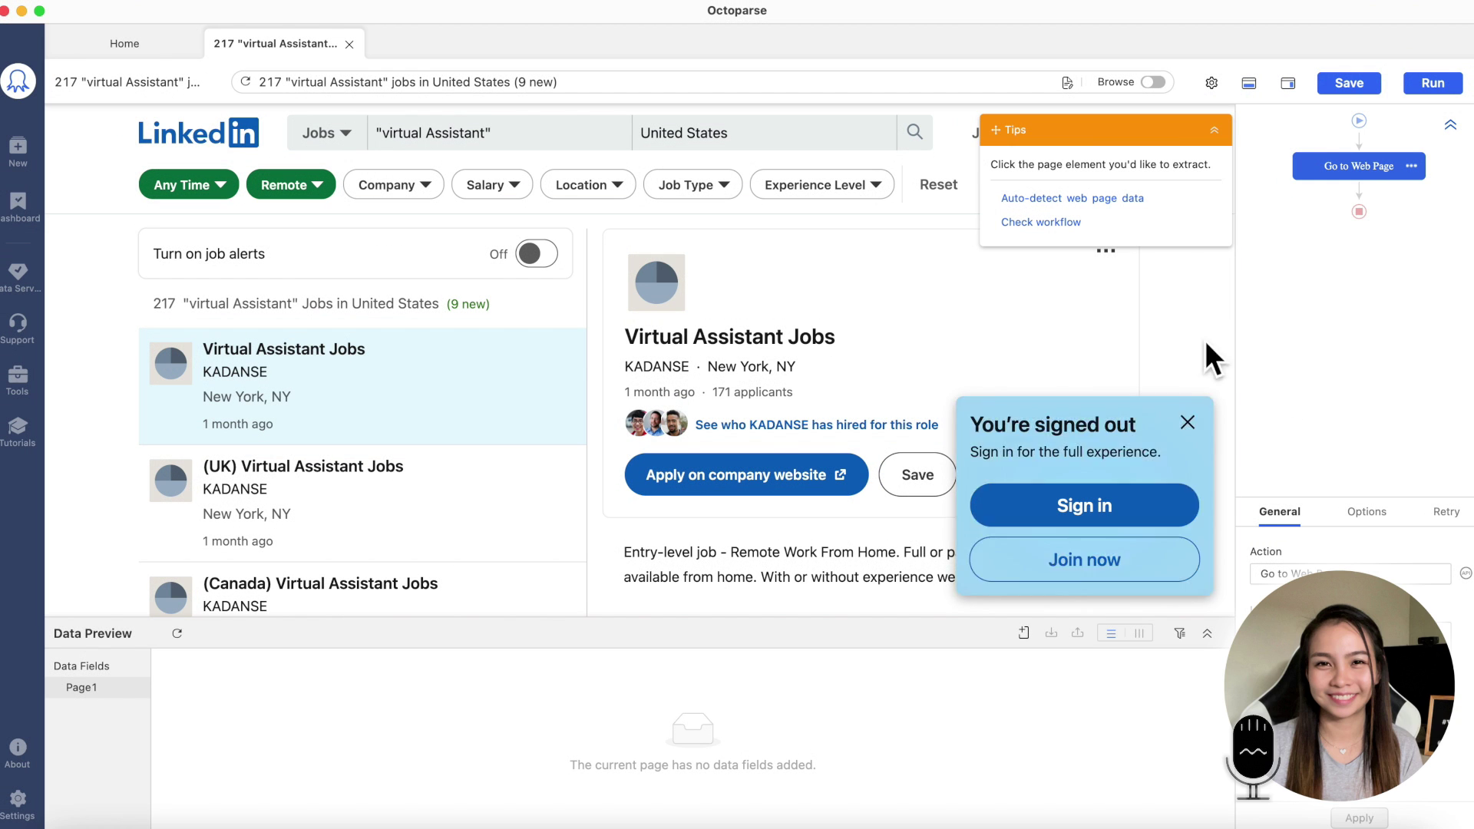
left_click(1154, 82)
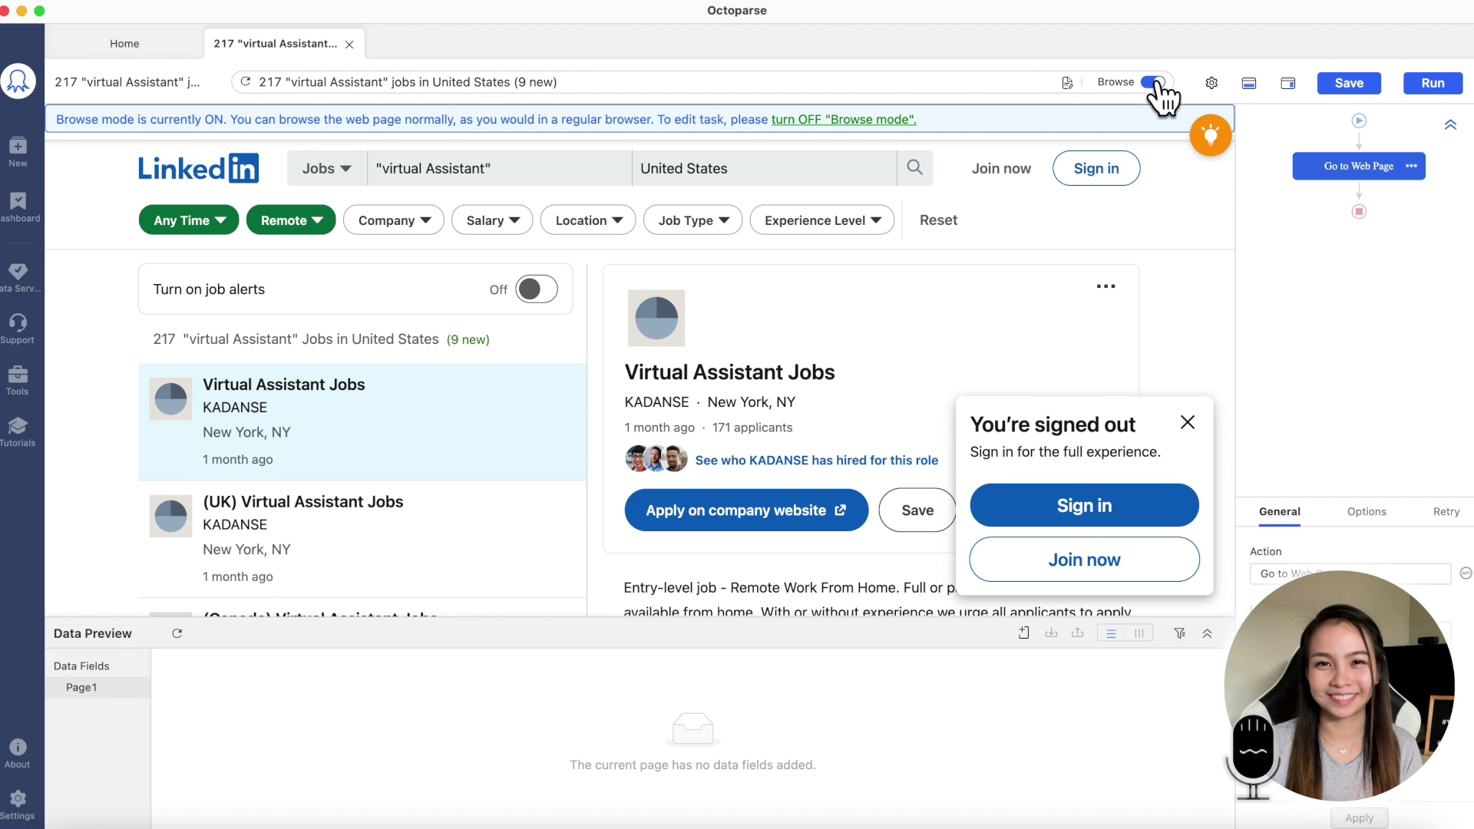
left_click(1187, 422)
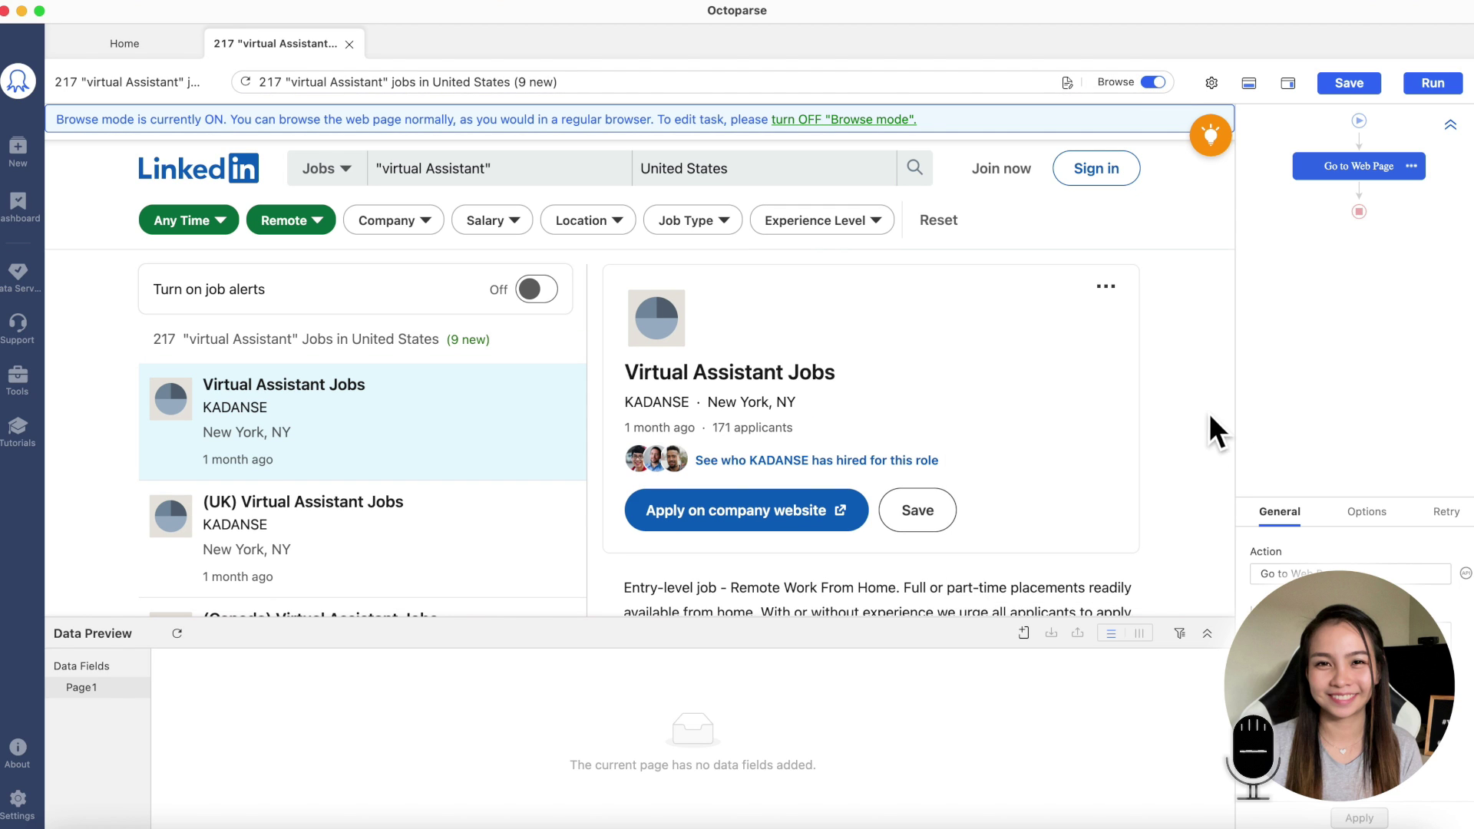
scroll(505, 405, "down", 4)
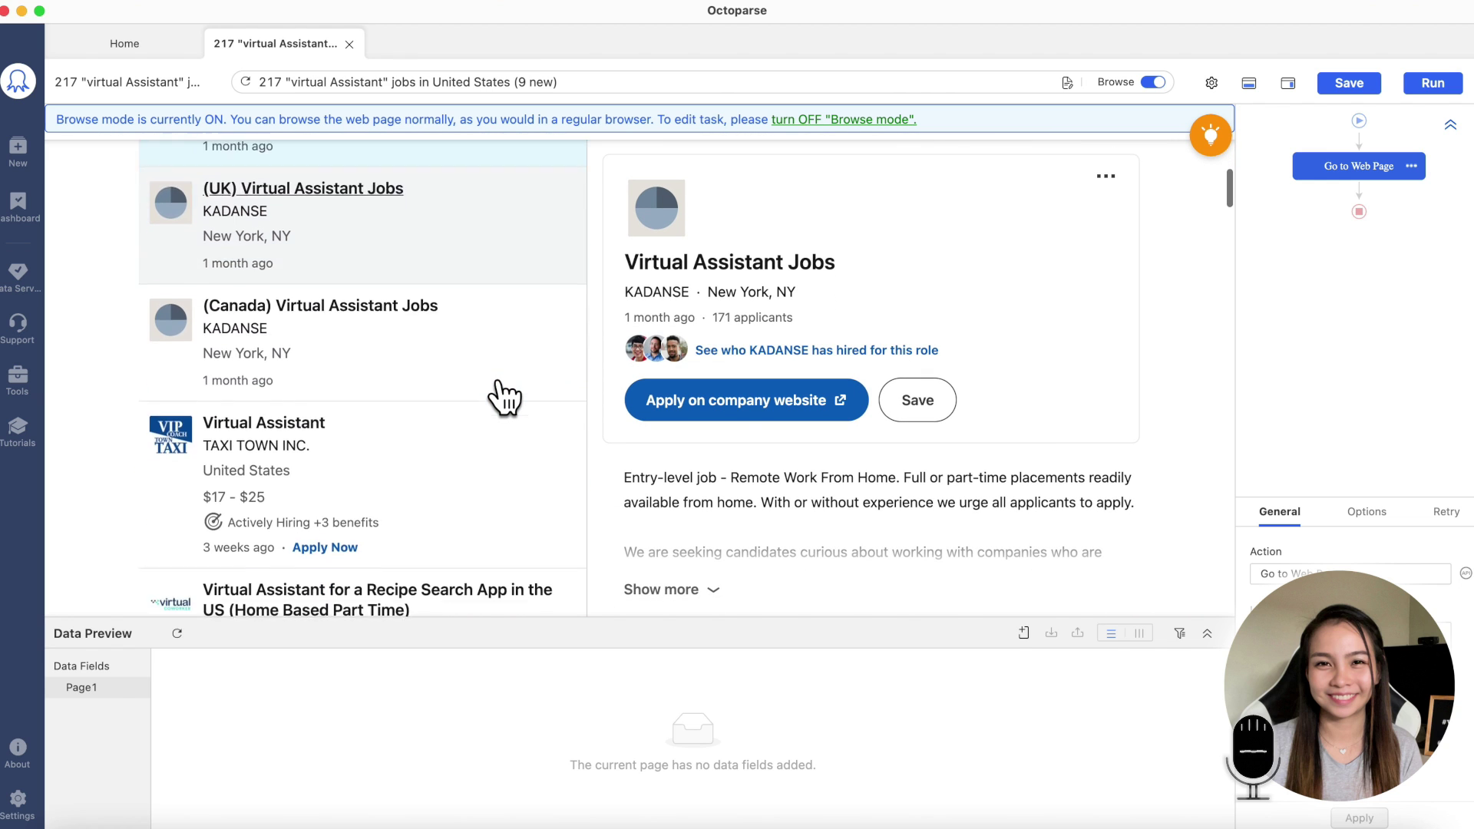
scroll(504, 398, "up", 4)
Return to Browse mode and scroll down through the virtual assistant job listings
left_click(1153, 82)
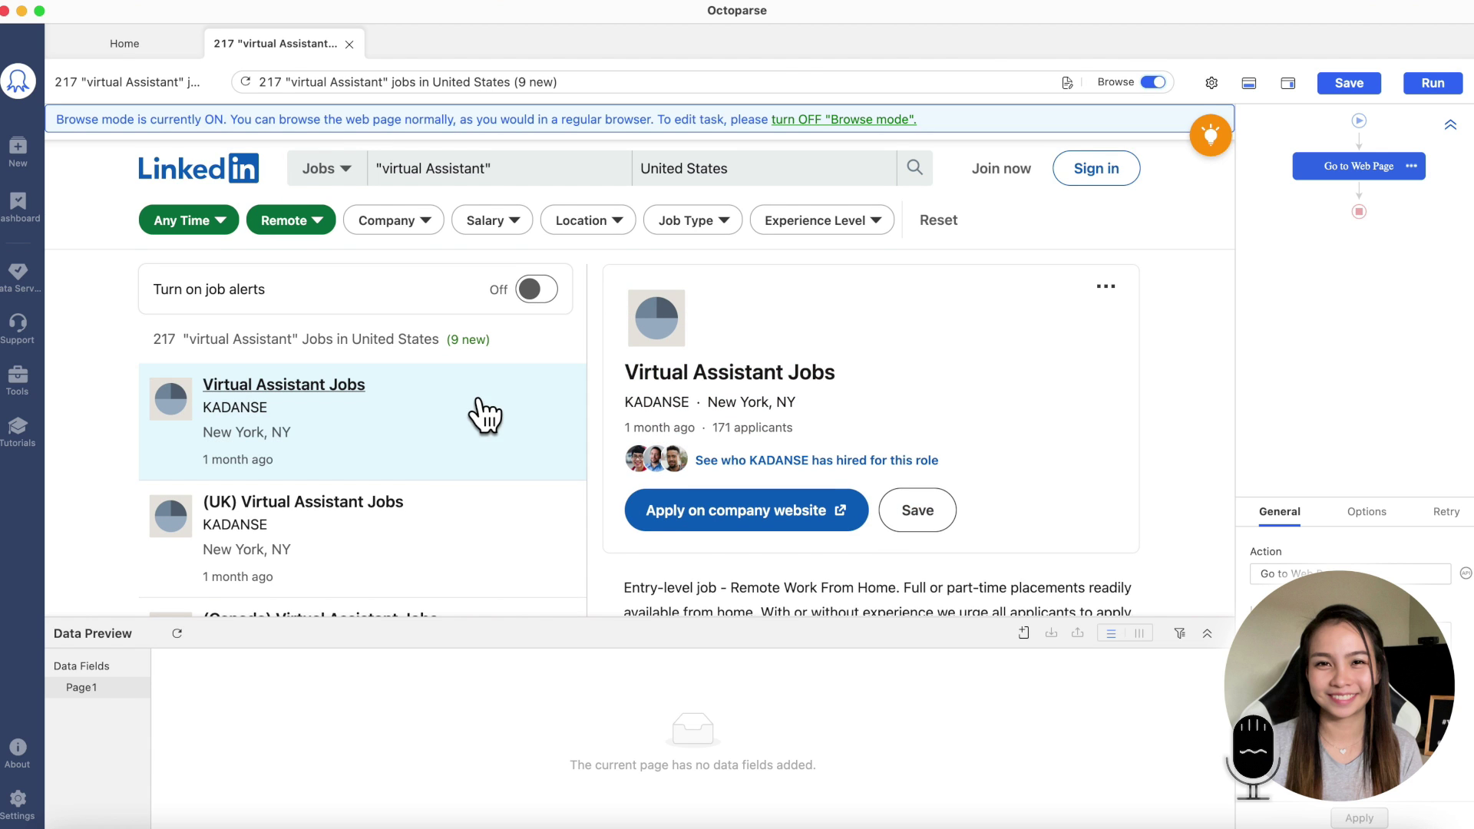
left_click(1153, 82)
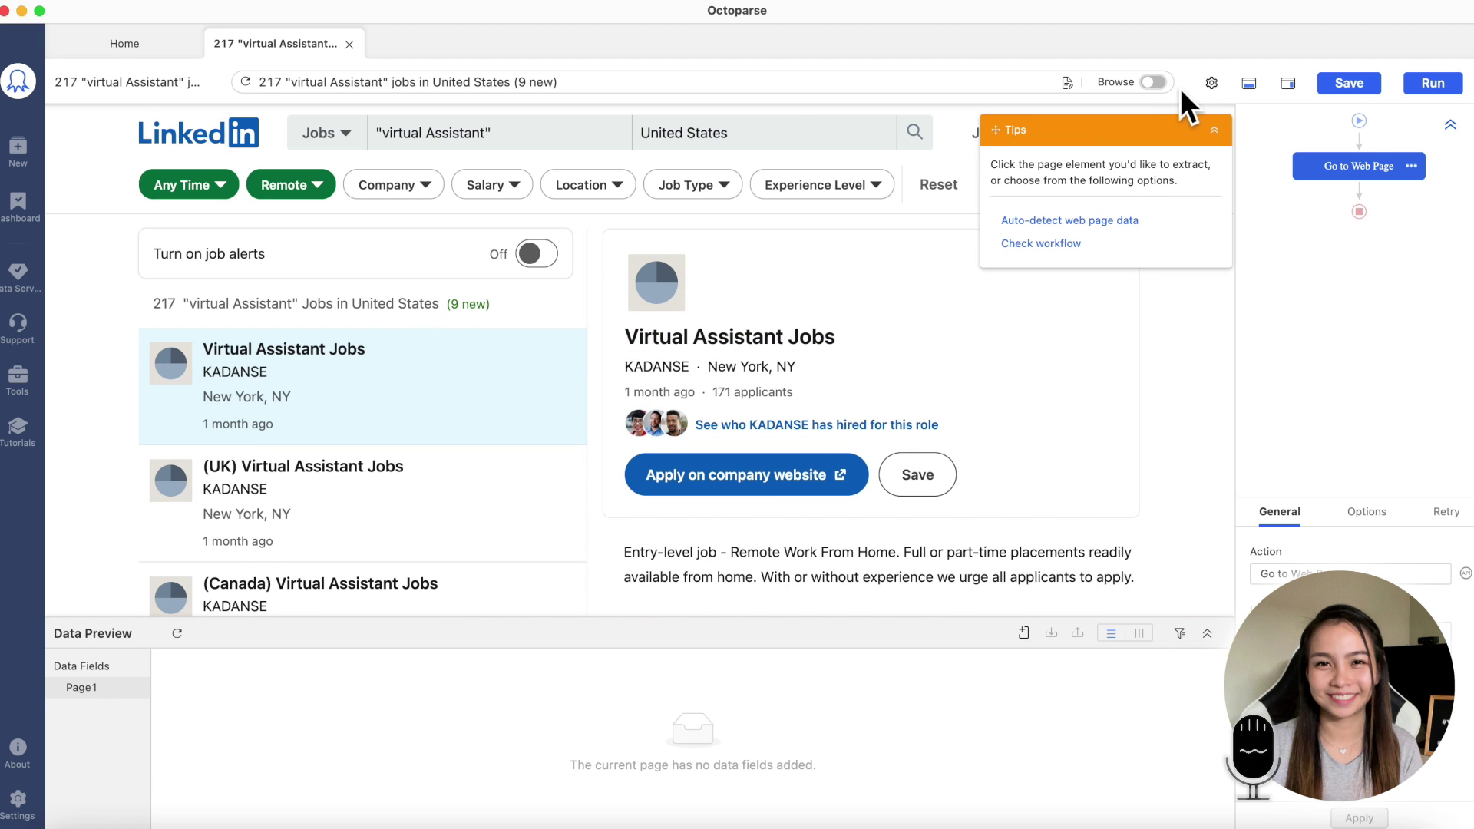
left_click(1153, 83)
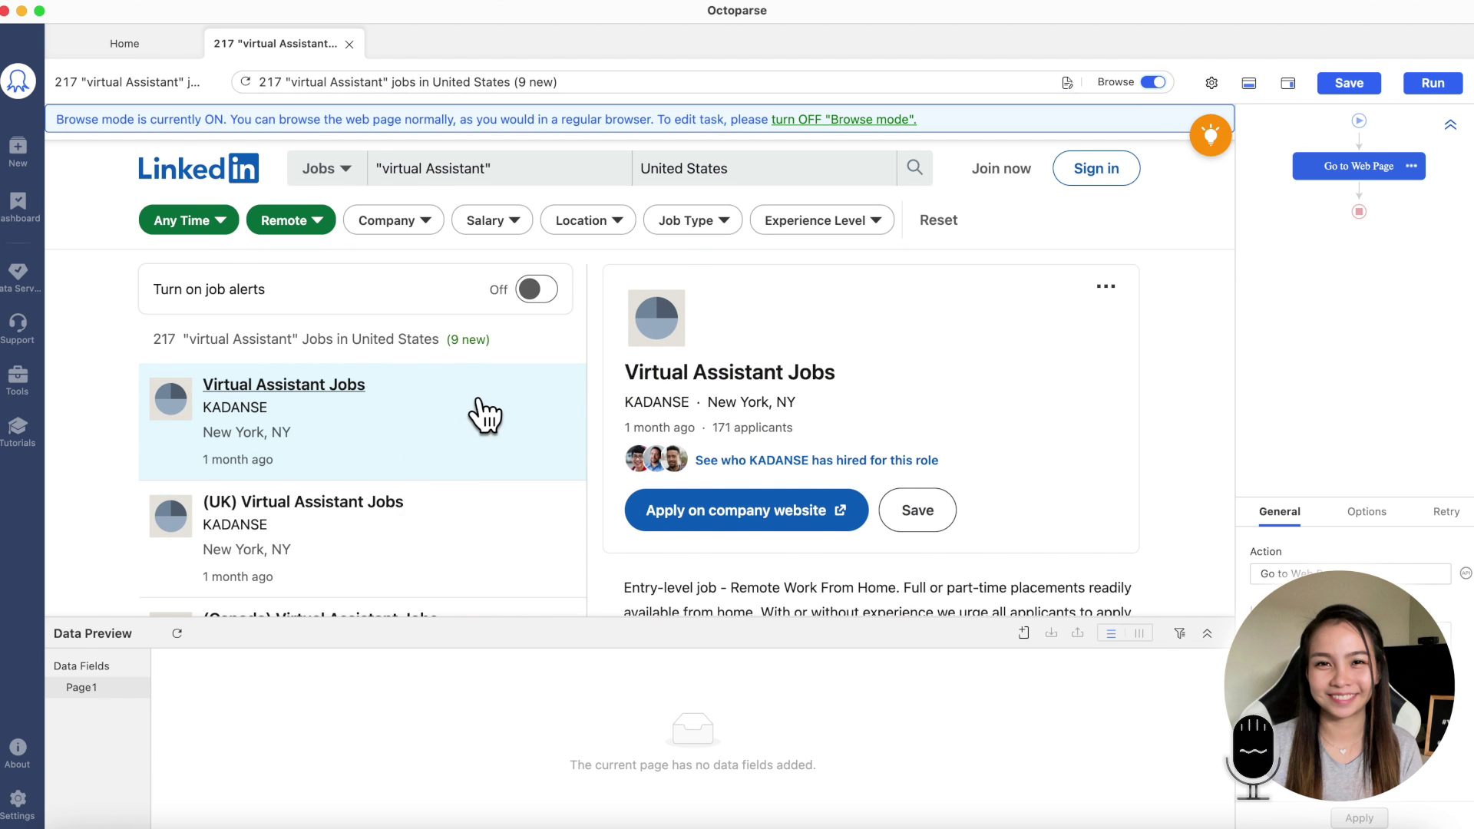
scroll(480, 419, "down", 20)
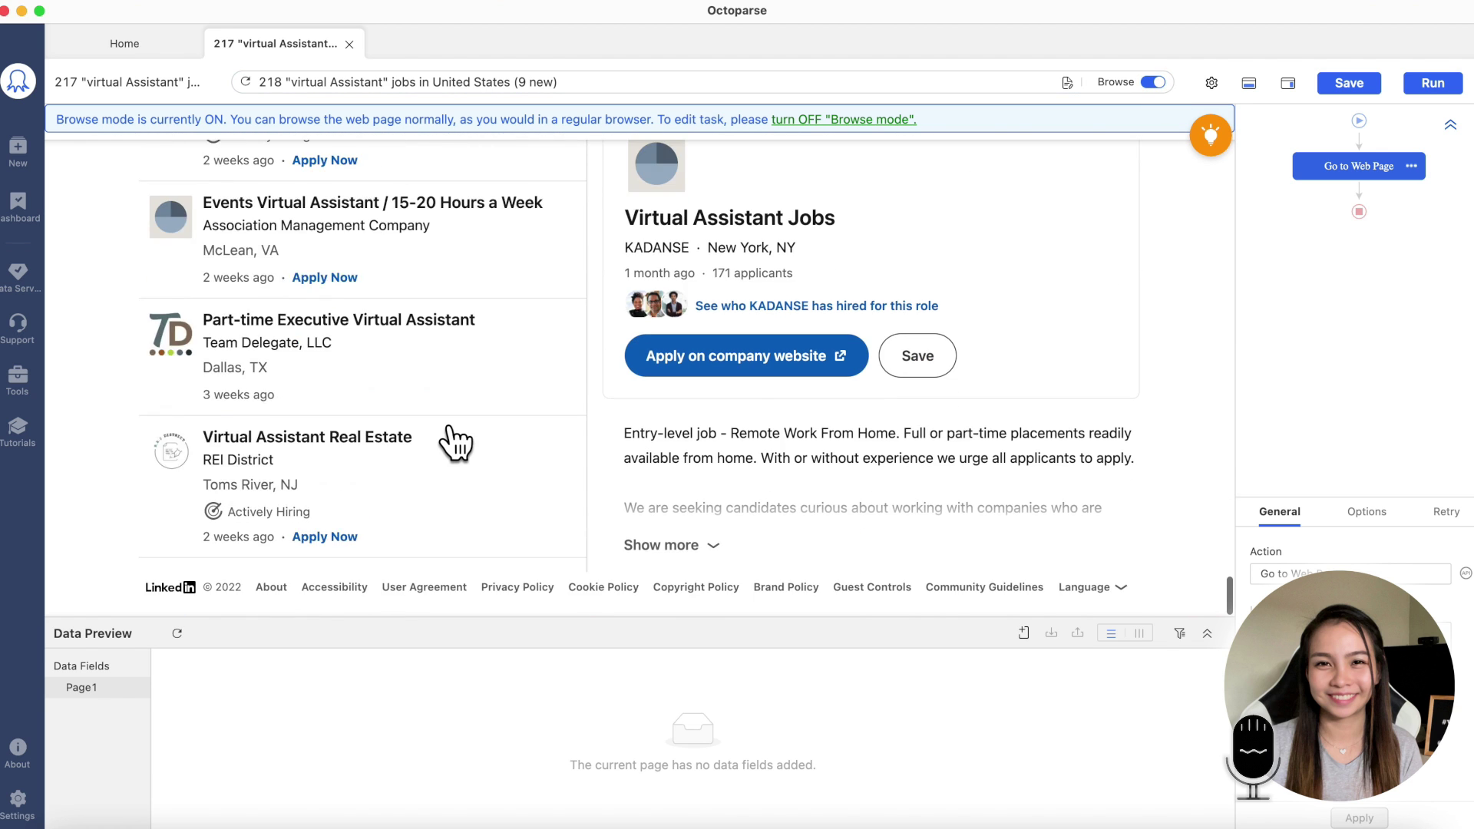
scroll(407, 499, "down", 1)
scroll(435, 372, "down", 6)
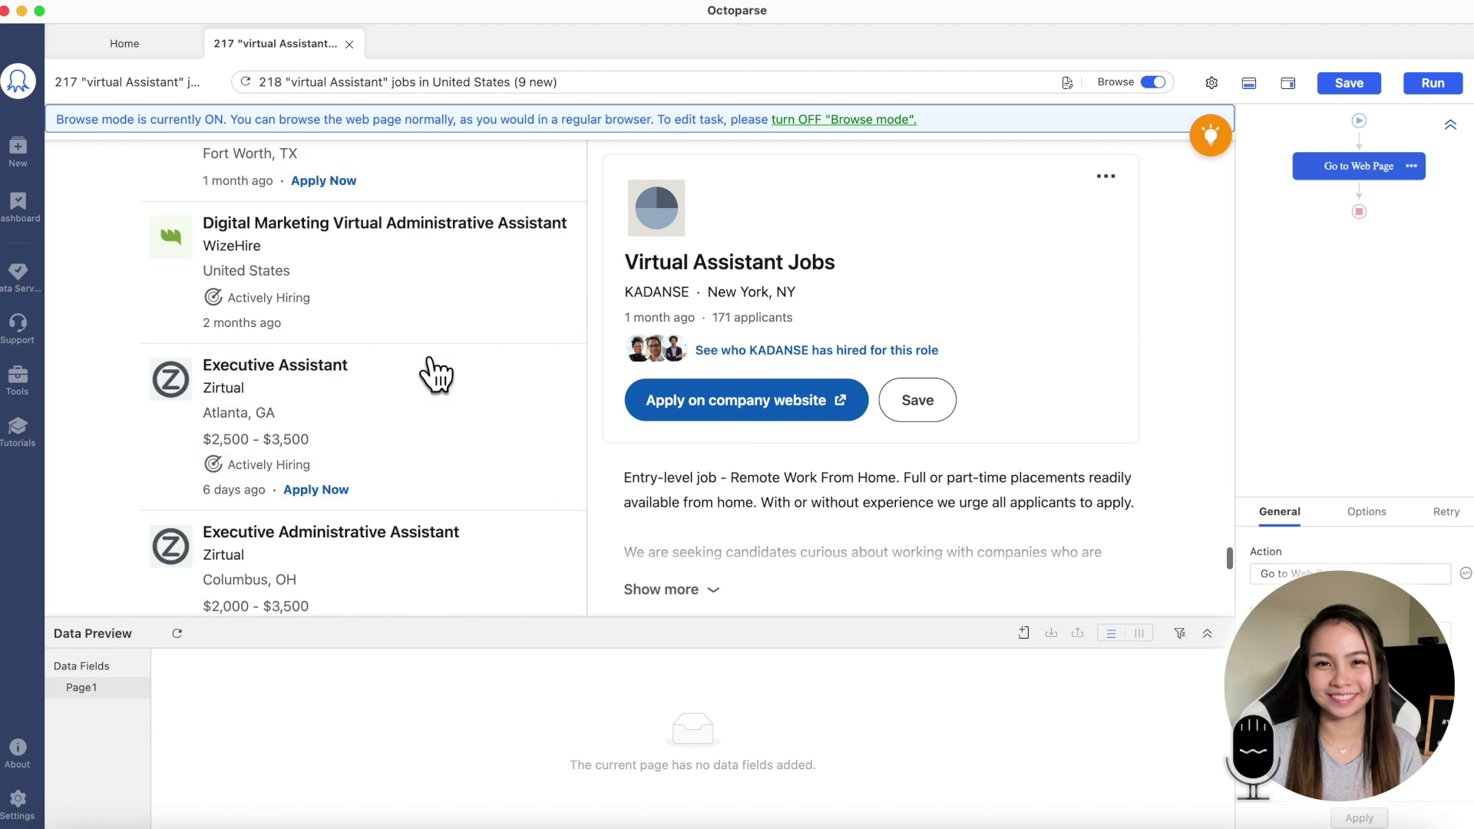
scroll(435, 374, "down", 15)
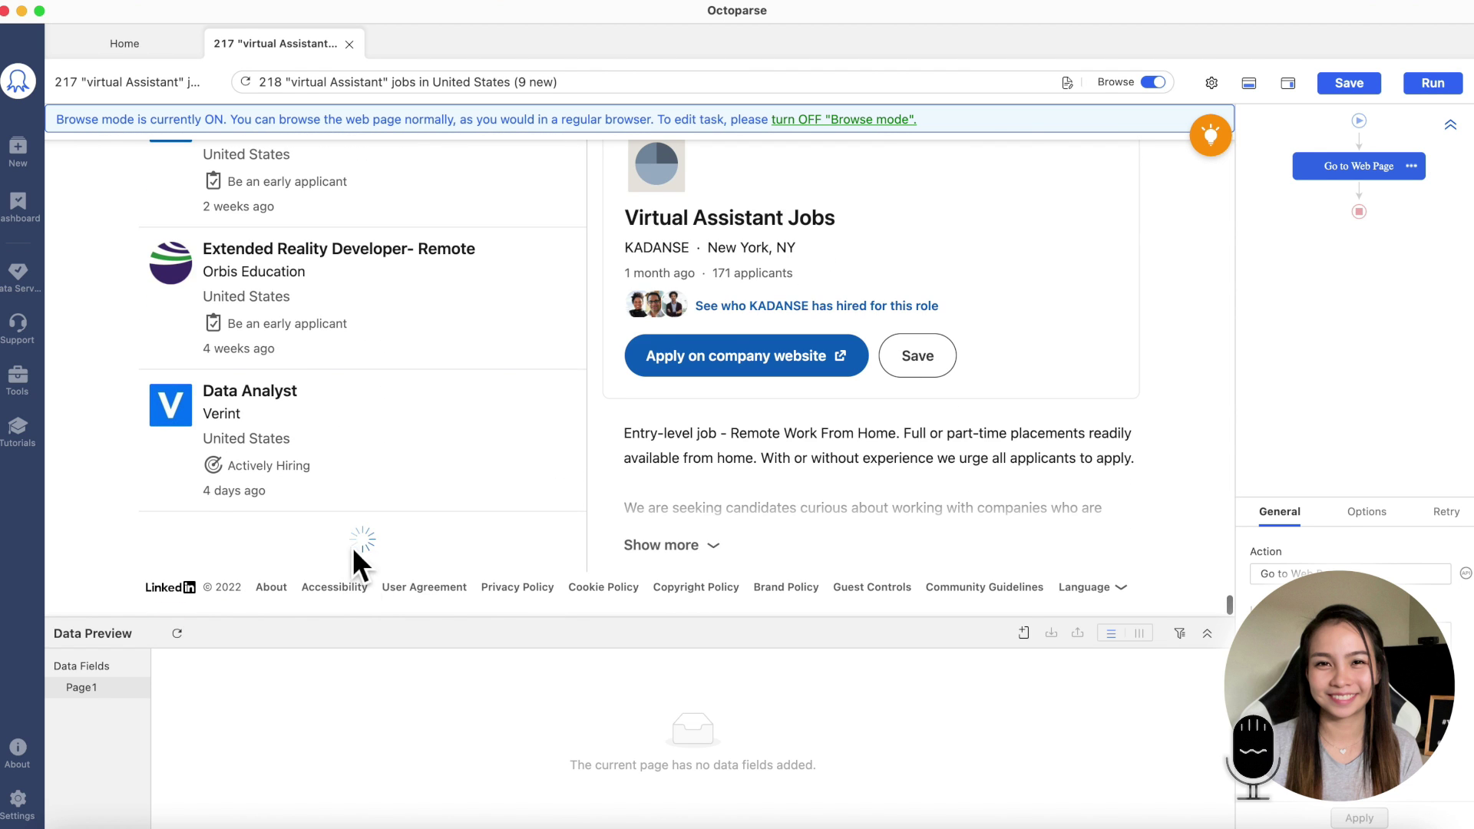
scroll(399, 538, "down", 4)
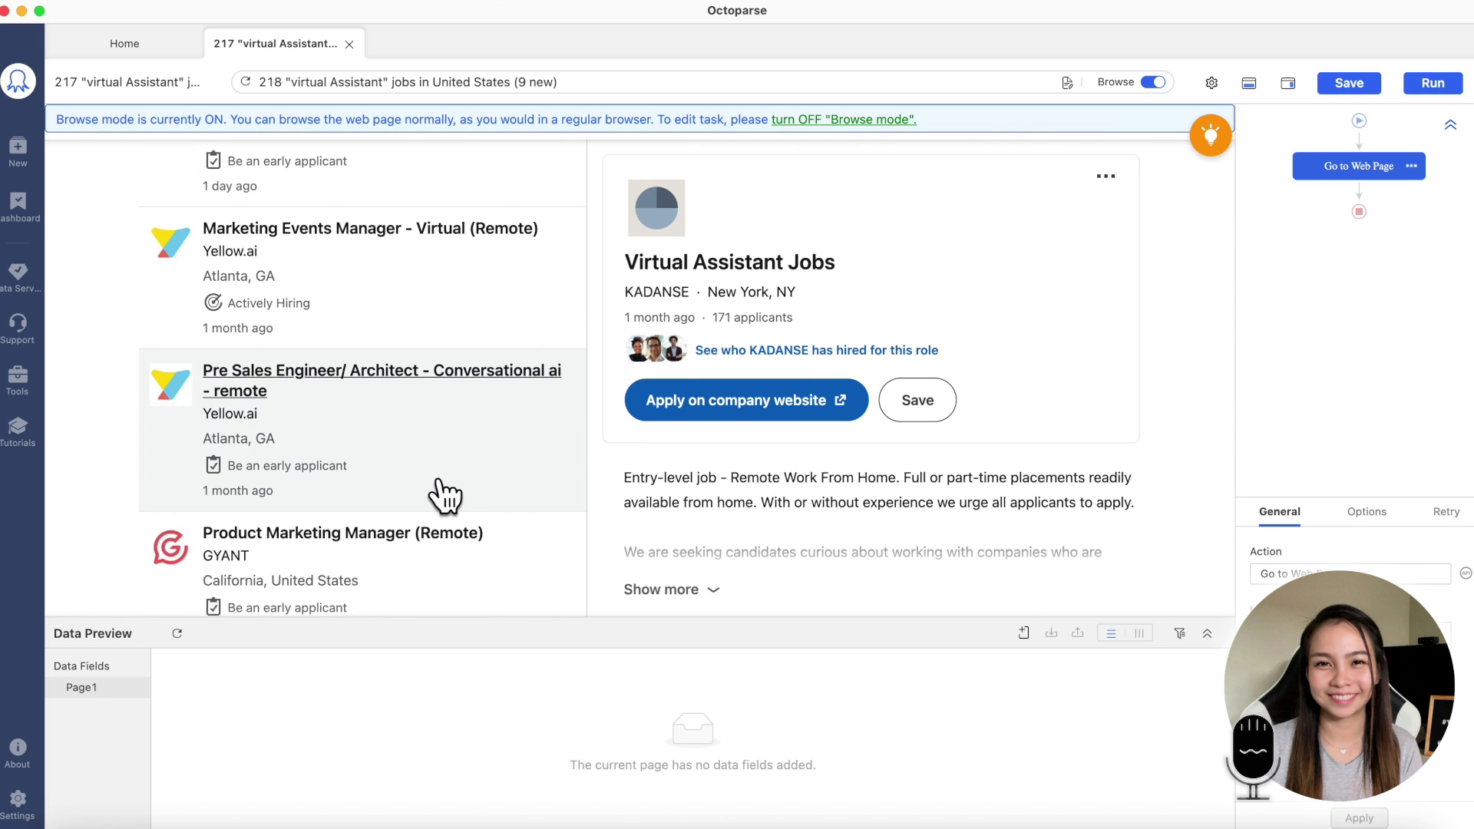
scroll(443, 495, "down", 10)
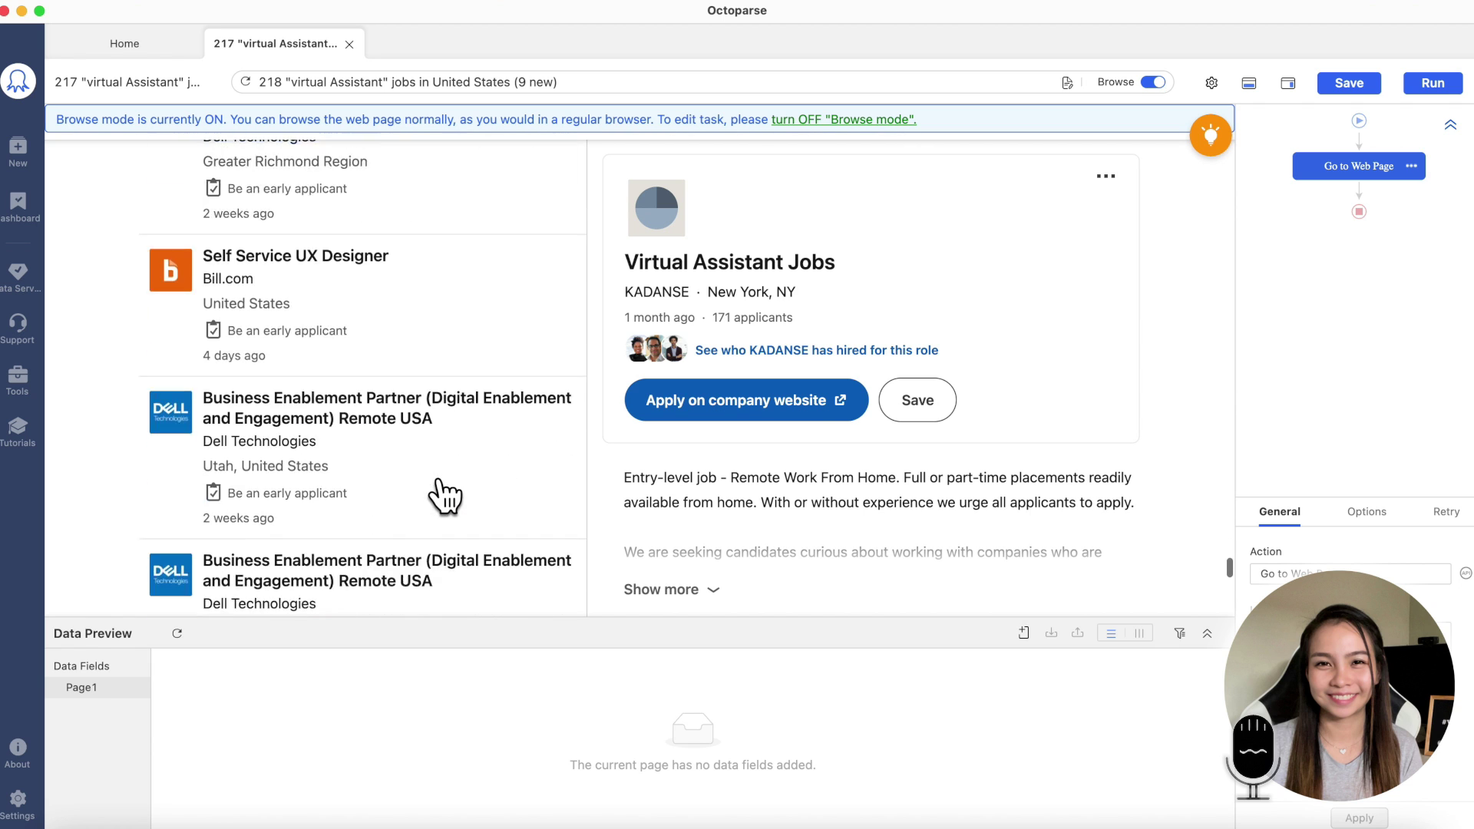
scroll(390, 547, "down", 3)
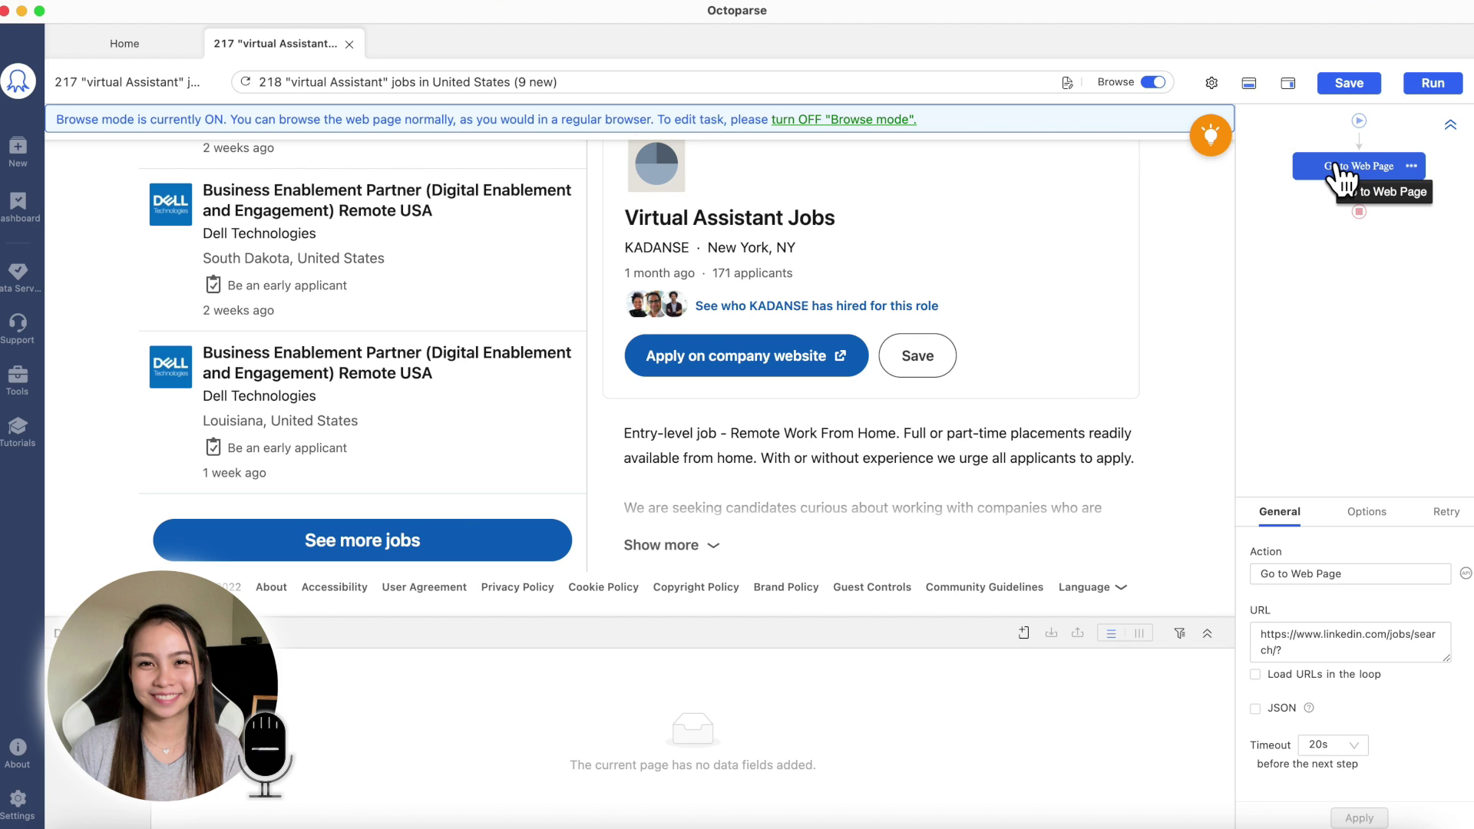
Set Go to Web Page to scroll down after loading 6 times, waiting 3s, and apply
left_click(1366, 514)
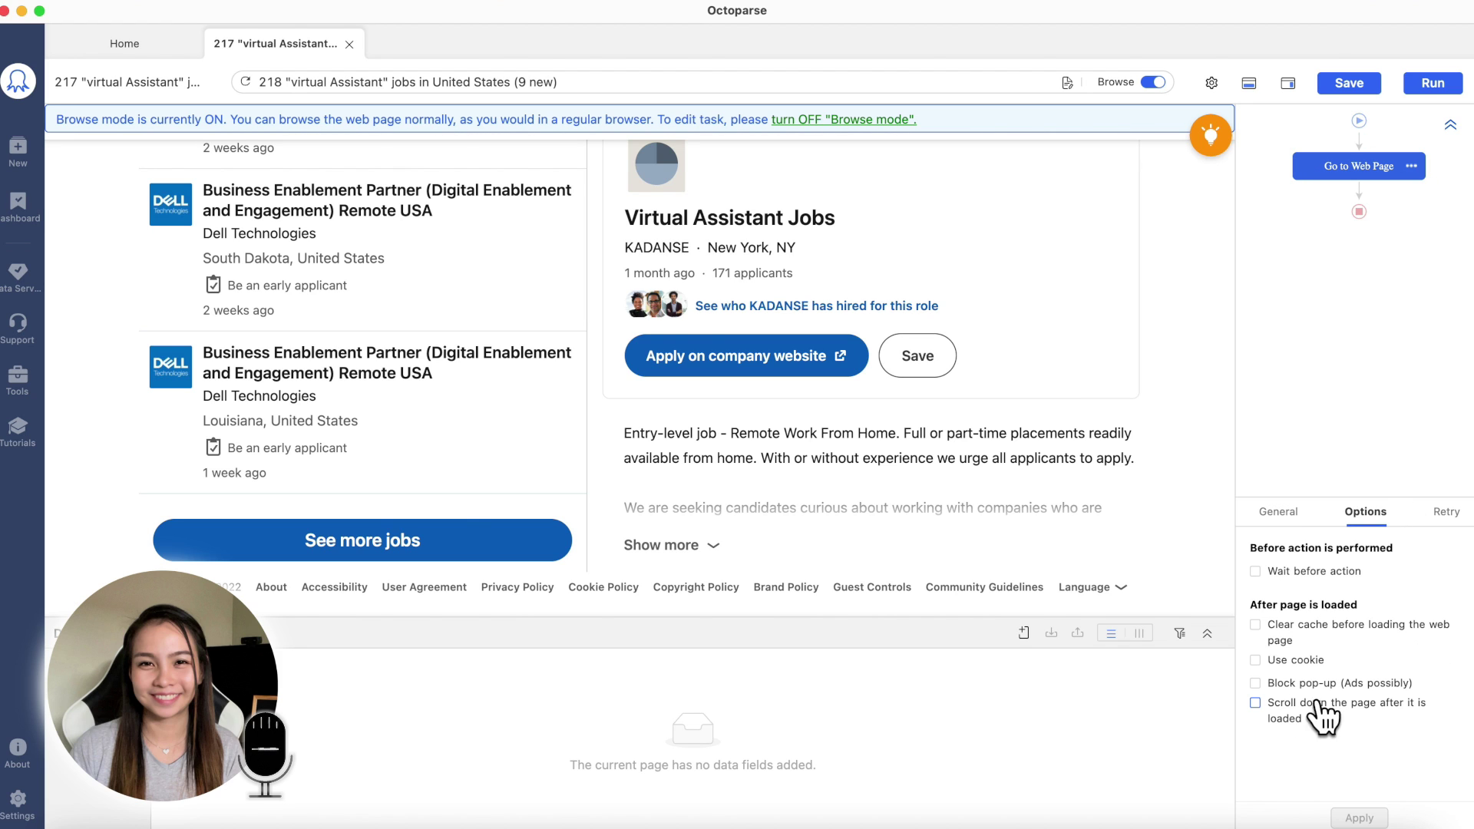
left_click(1296, 707)
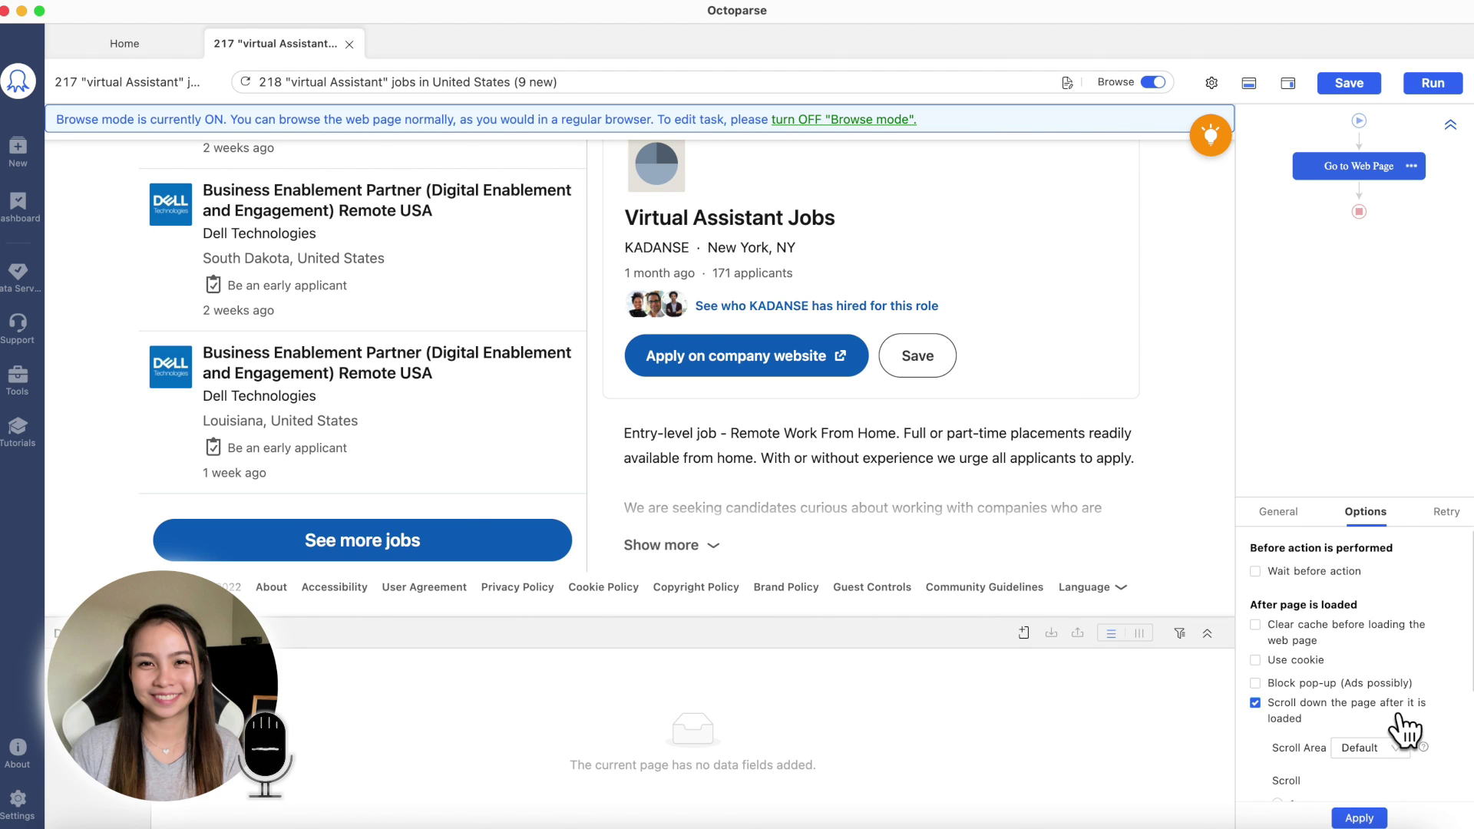
scroll(1386, 721, "down", 4)
left_click(1377, 688)
scroll(1378, 760, "down", 2)
left_click(1378, 760)
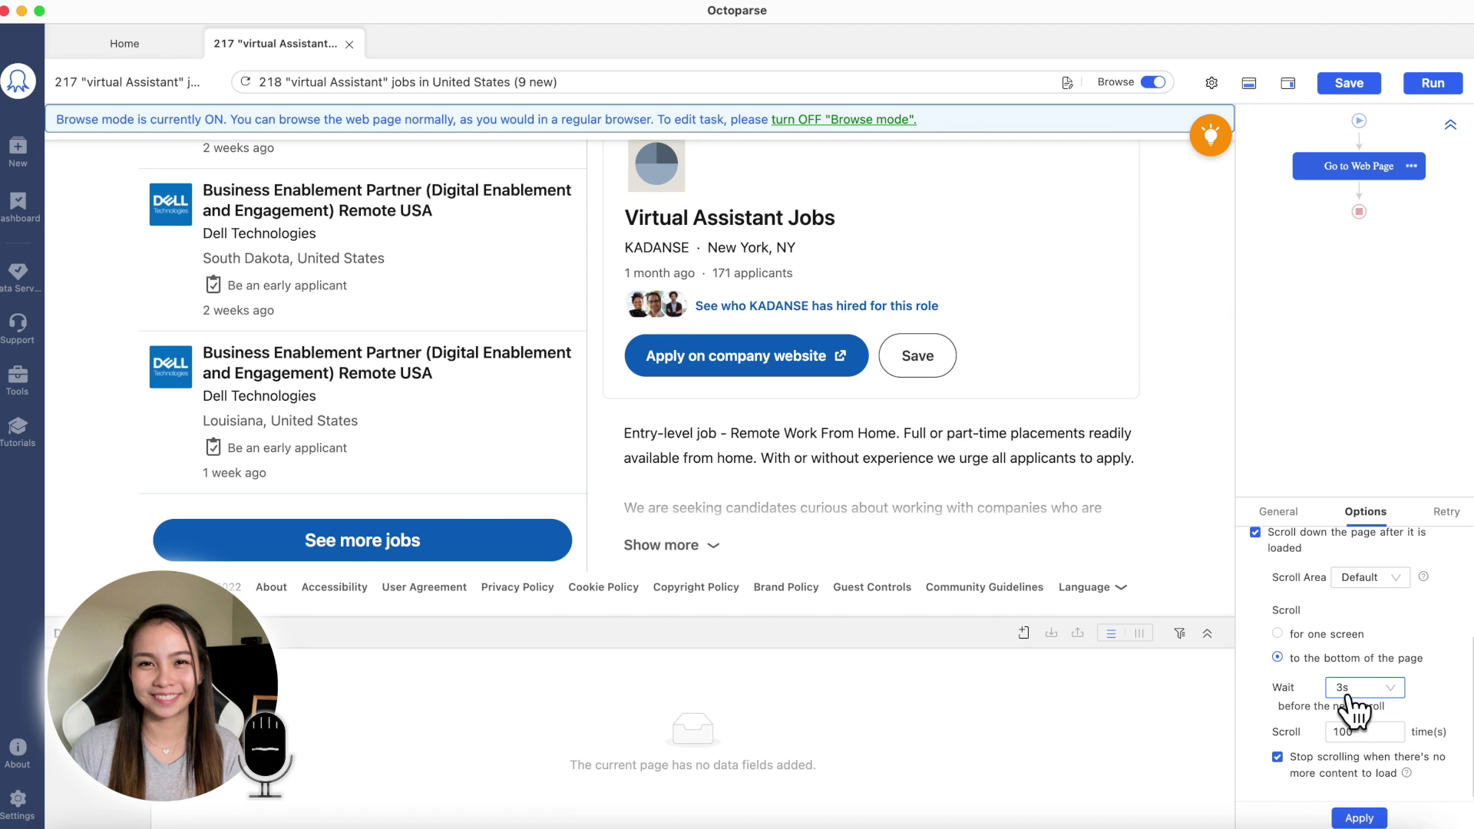
double_click(1380, 732)
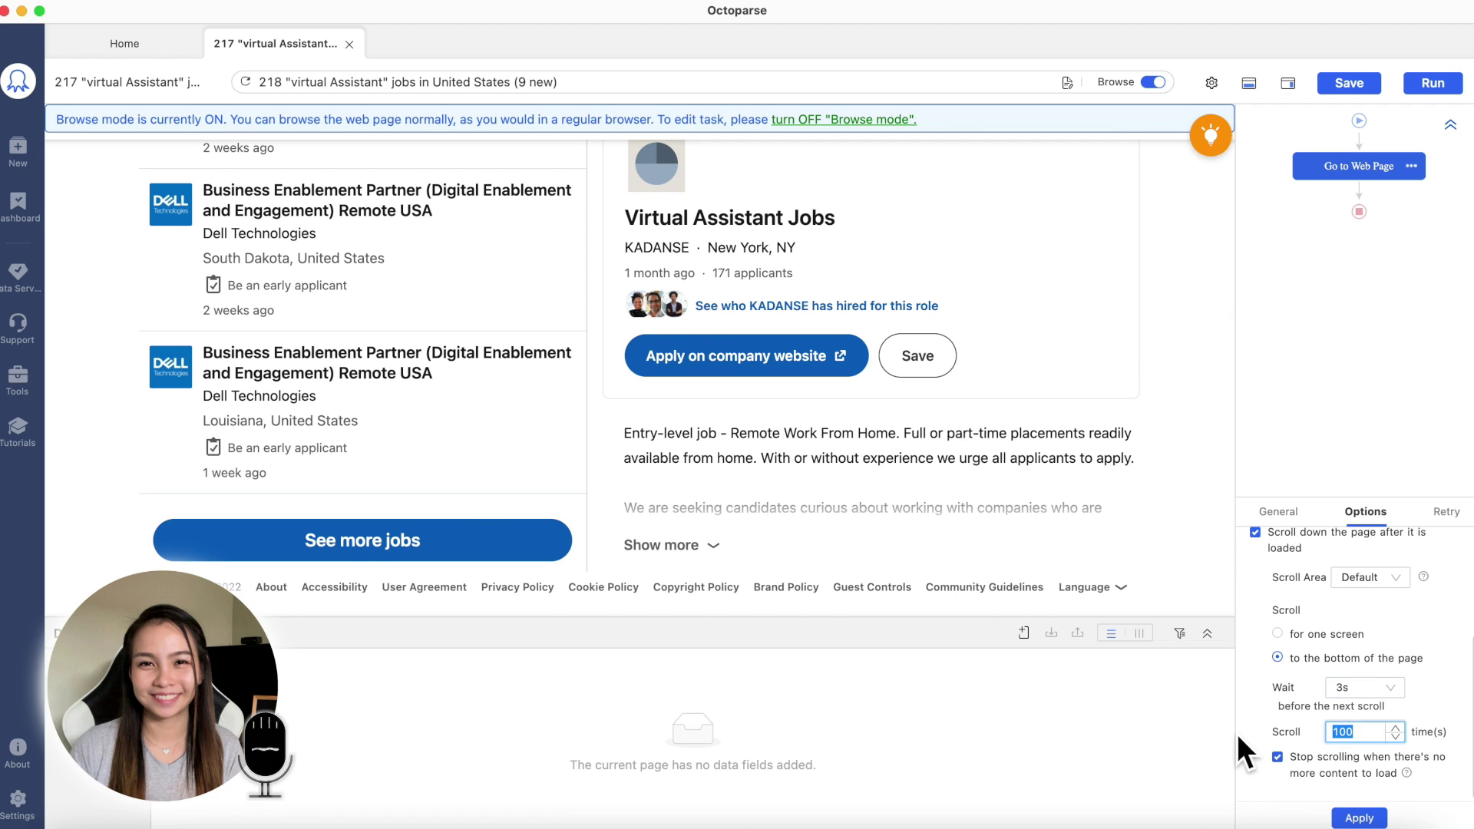
type("6")
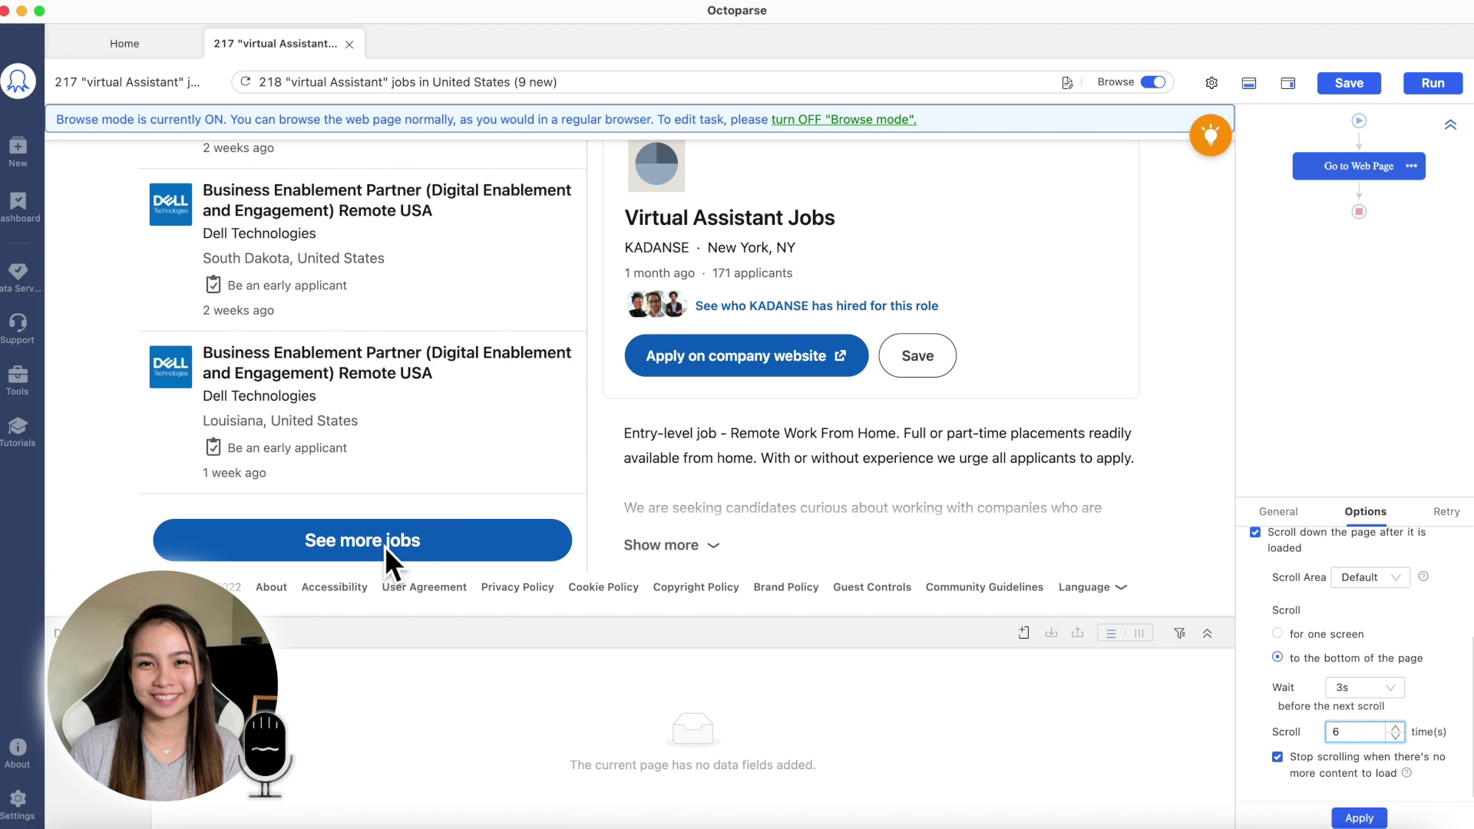
left_click(1351, 761)
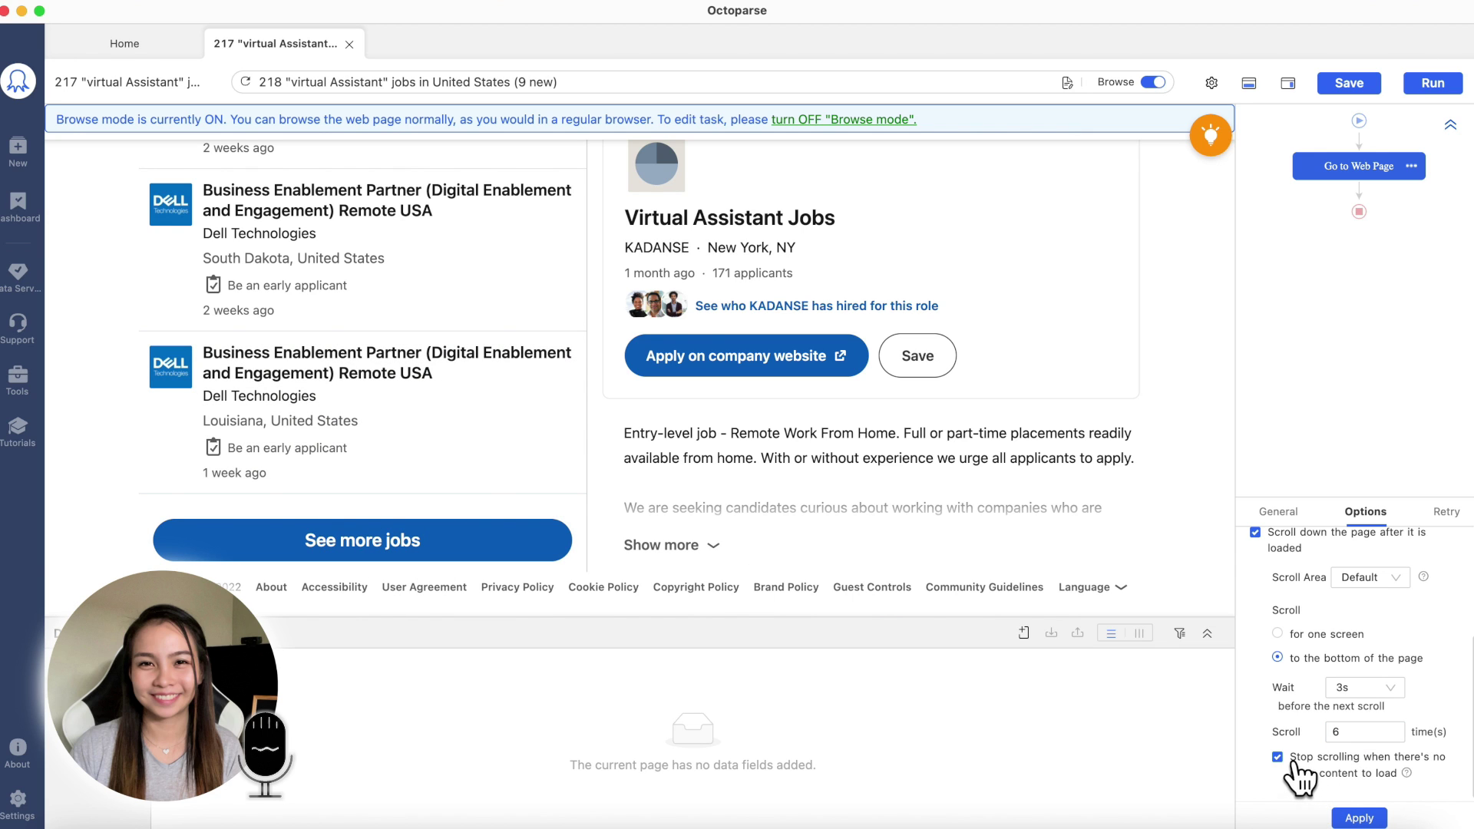
left_click(1382, 818)
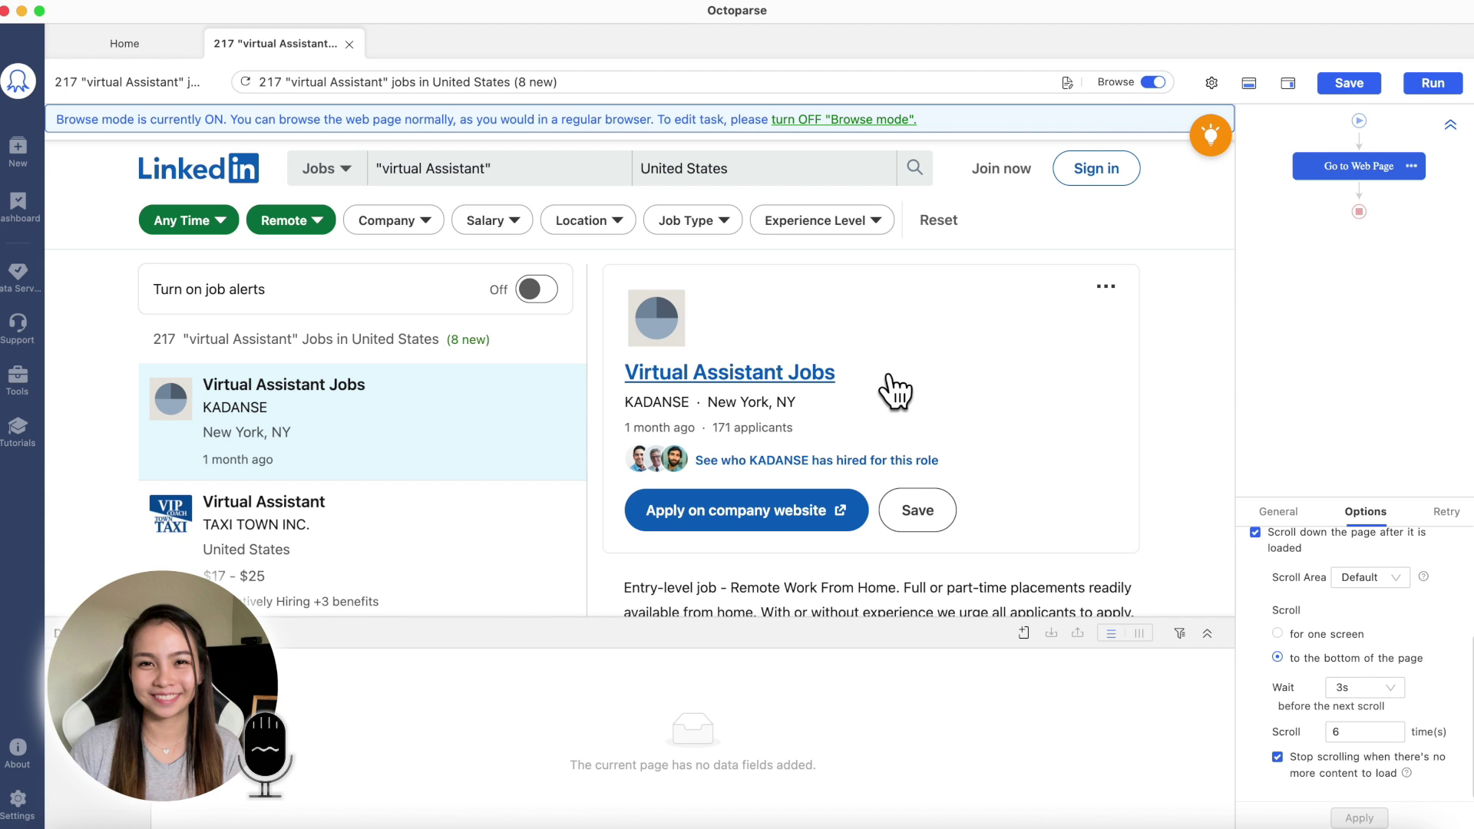
Exit Browse mode and auto-detect the page data, finding 163 rows across 9 fields
left_click(1154, 82)
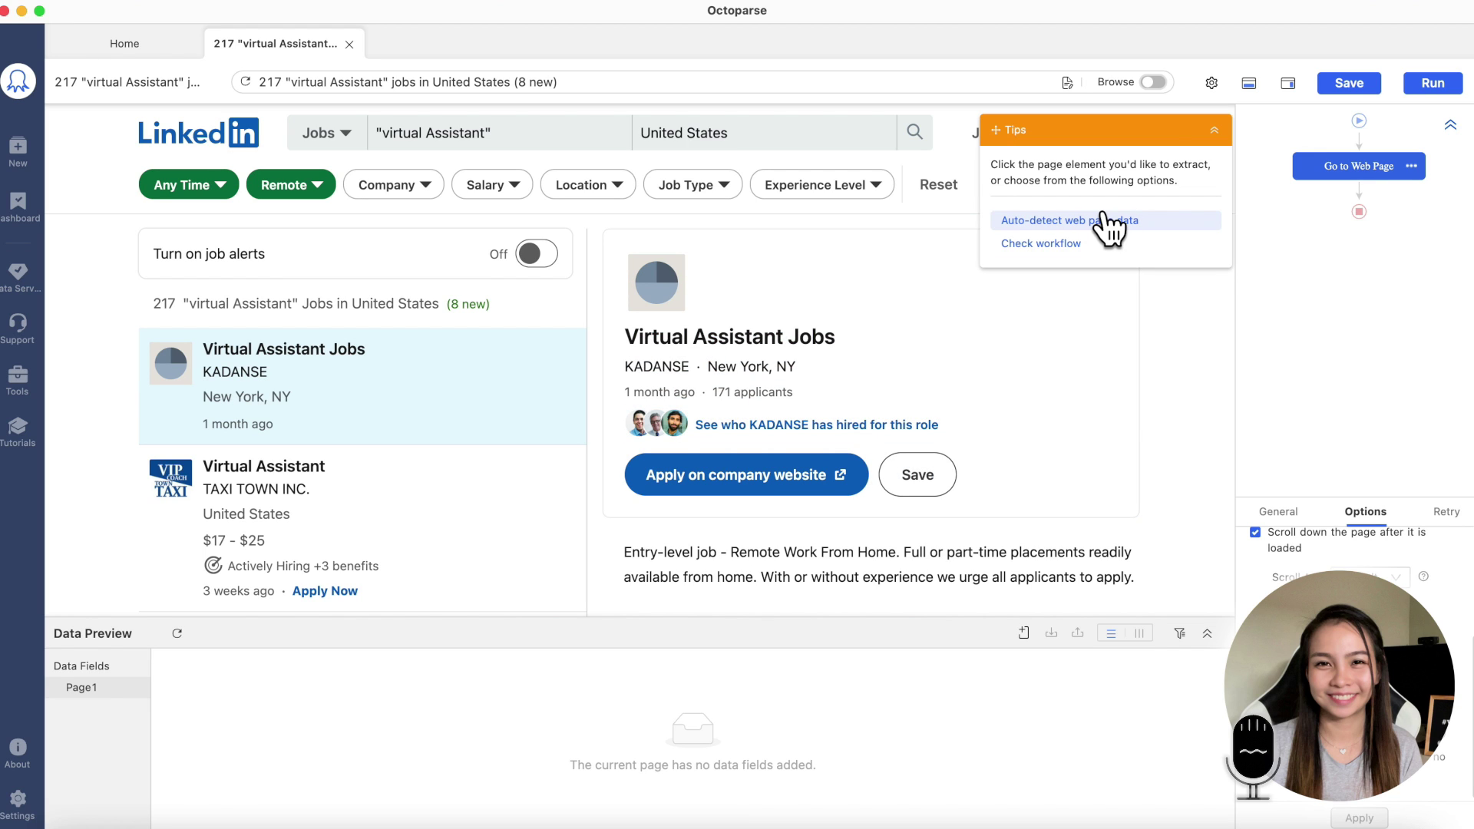
left_click(1107, 223)
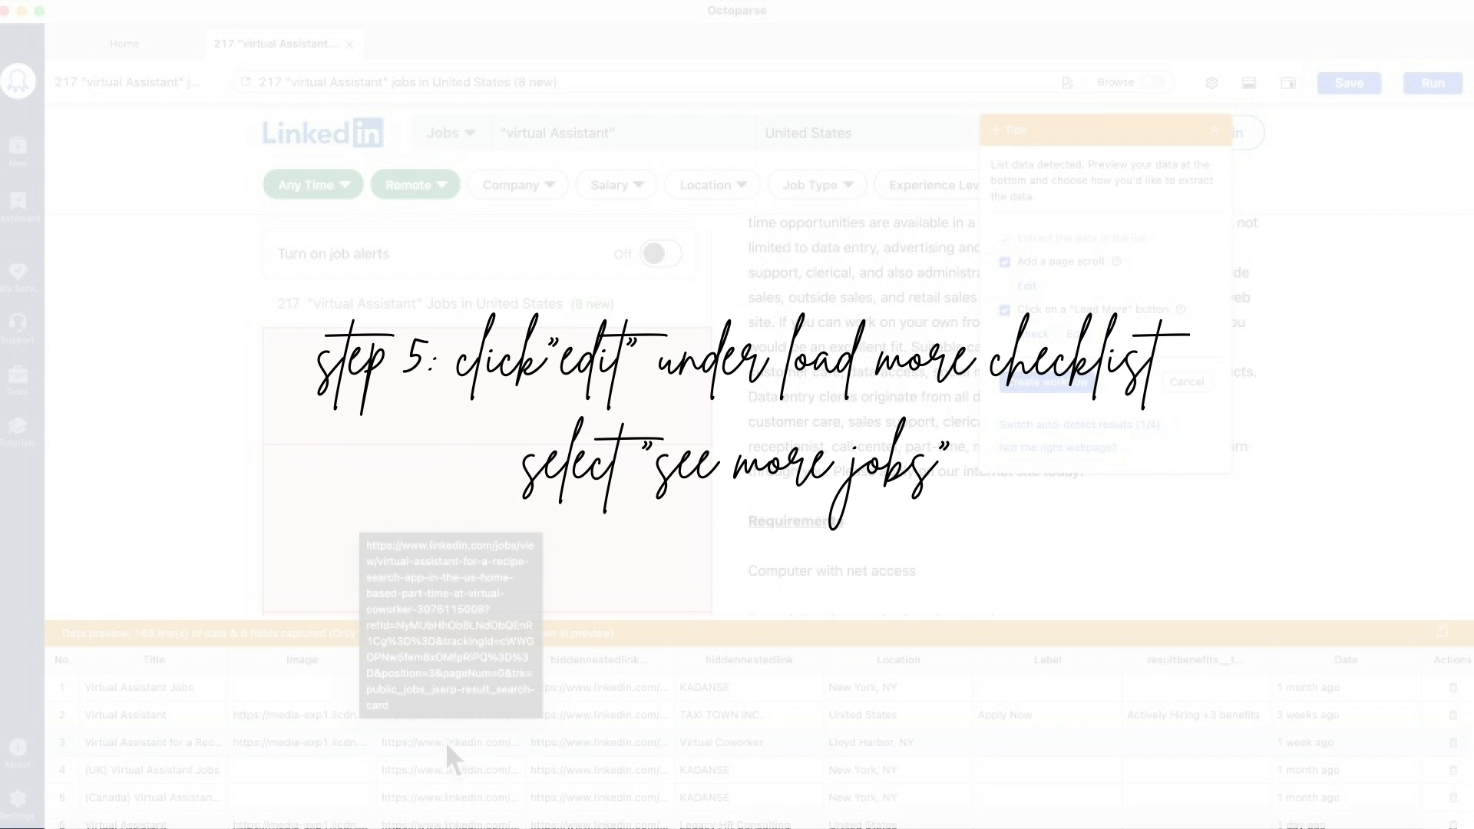
Set 'See more jobs' as the Load More button, clicked 100 times, and confirm
scroll(546, 340, "down", 3)
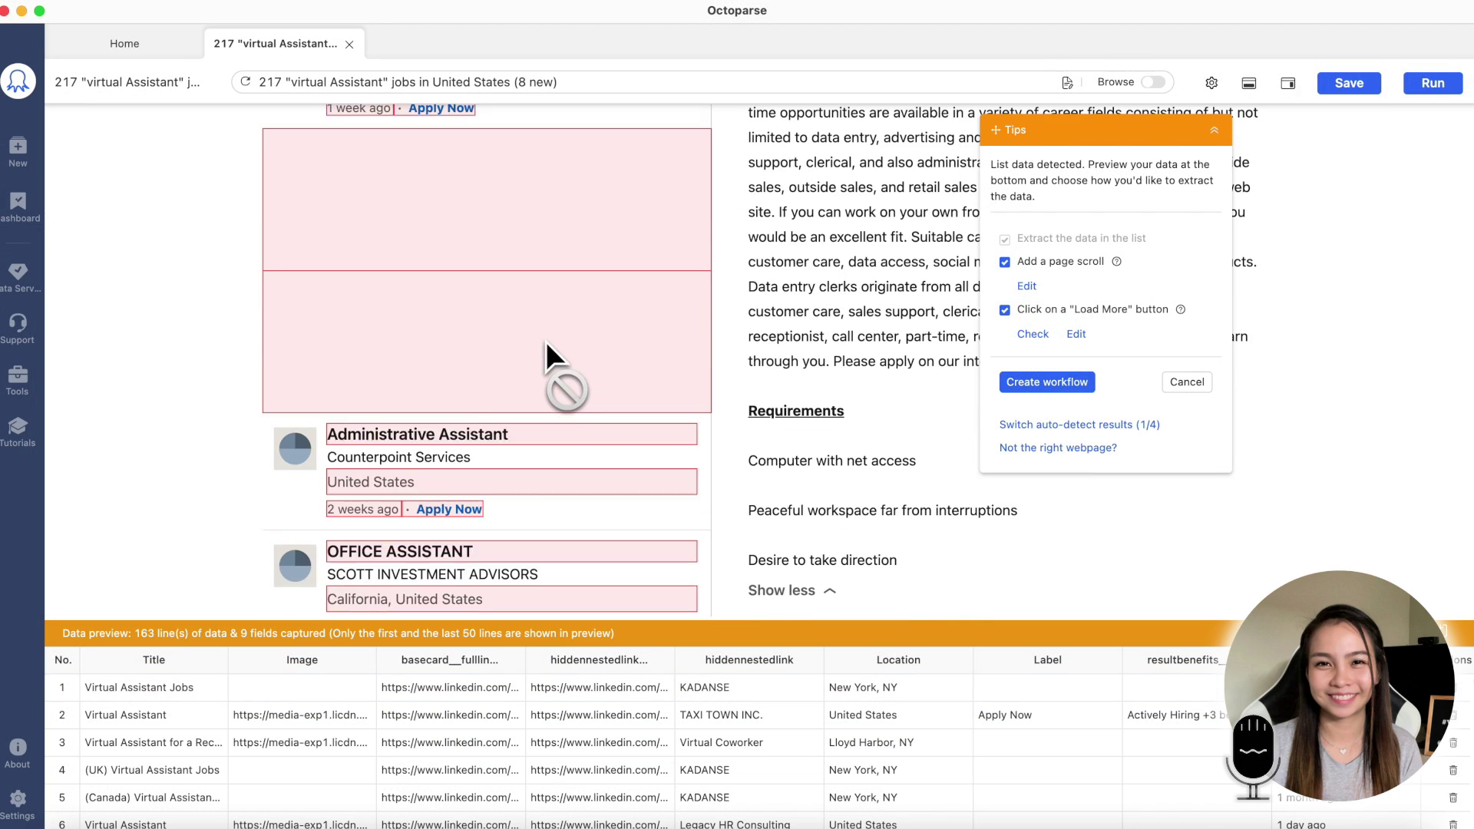
scroll(546, 341, "down", 5)
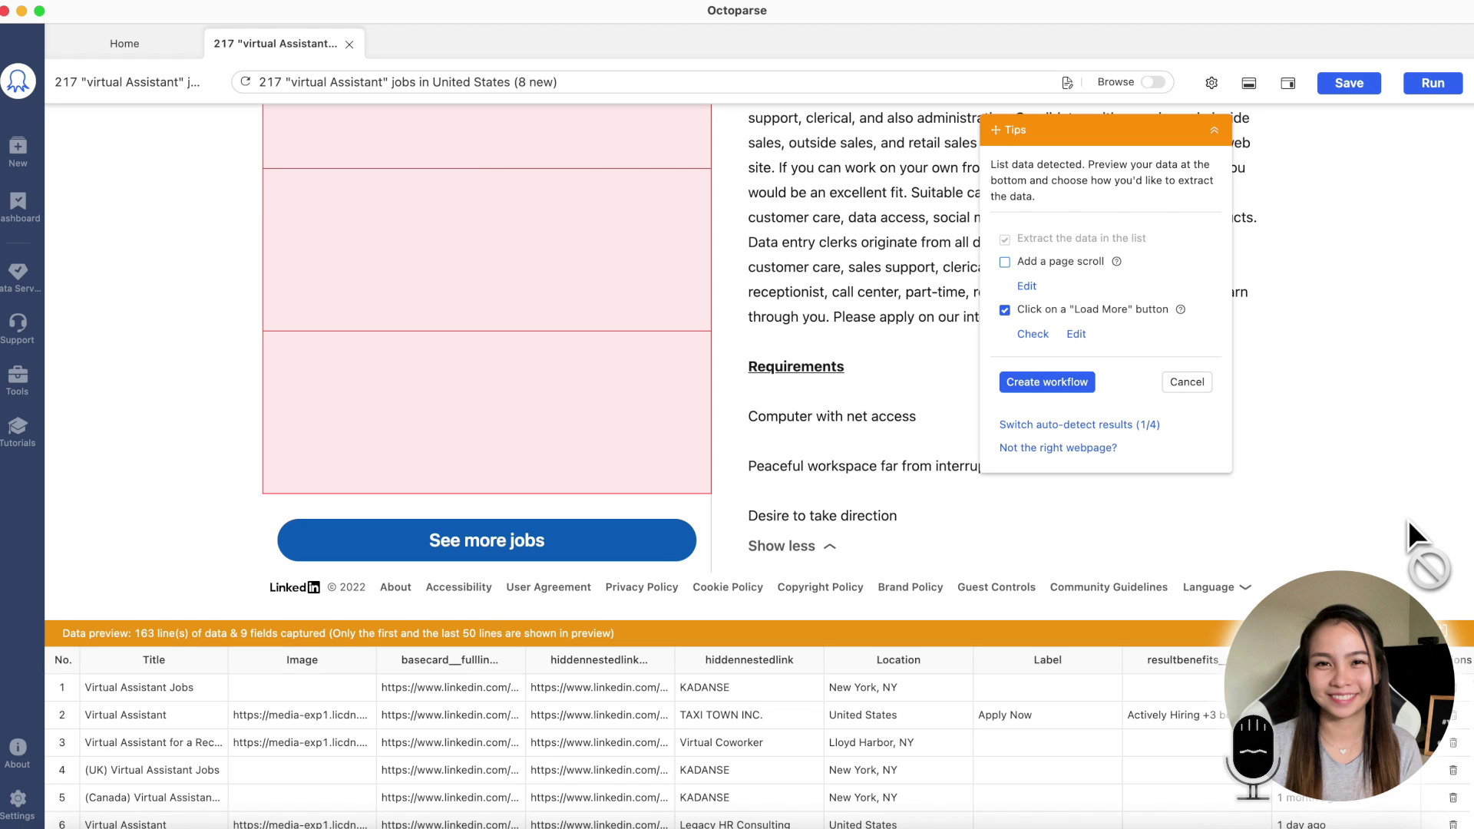
left_click(1076, 335)
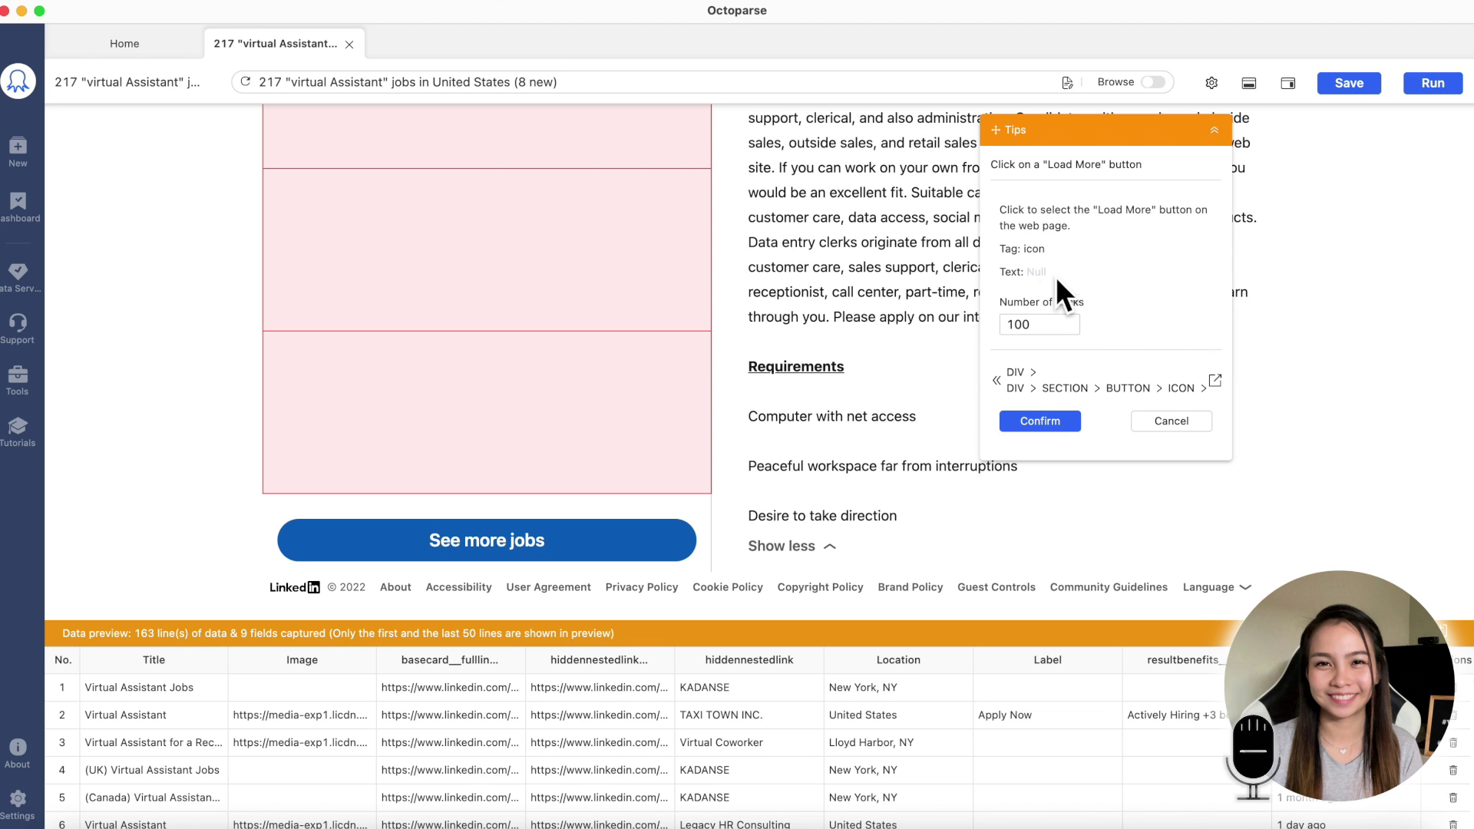
left_click(462, 546)
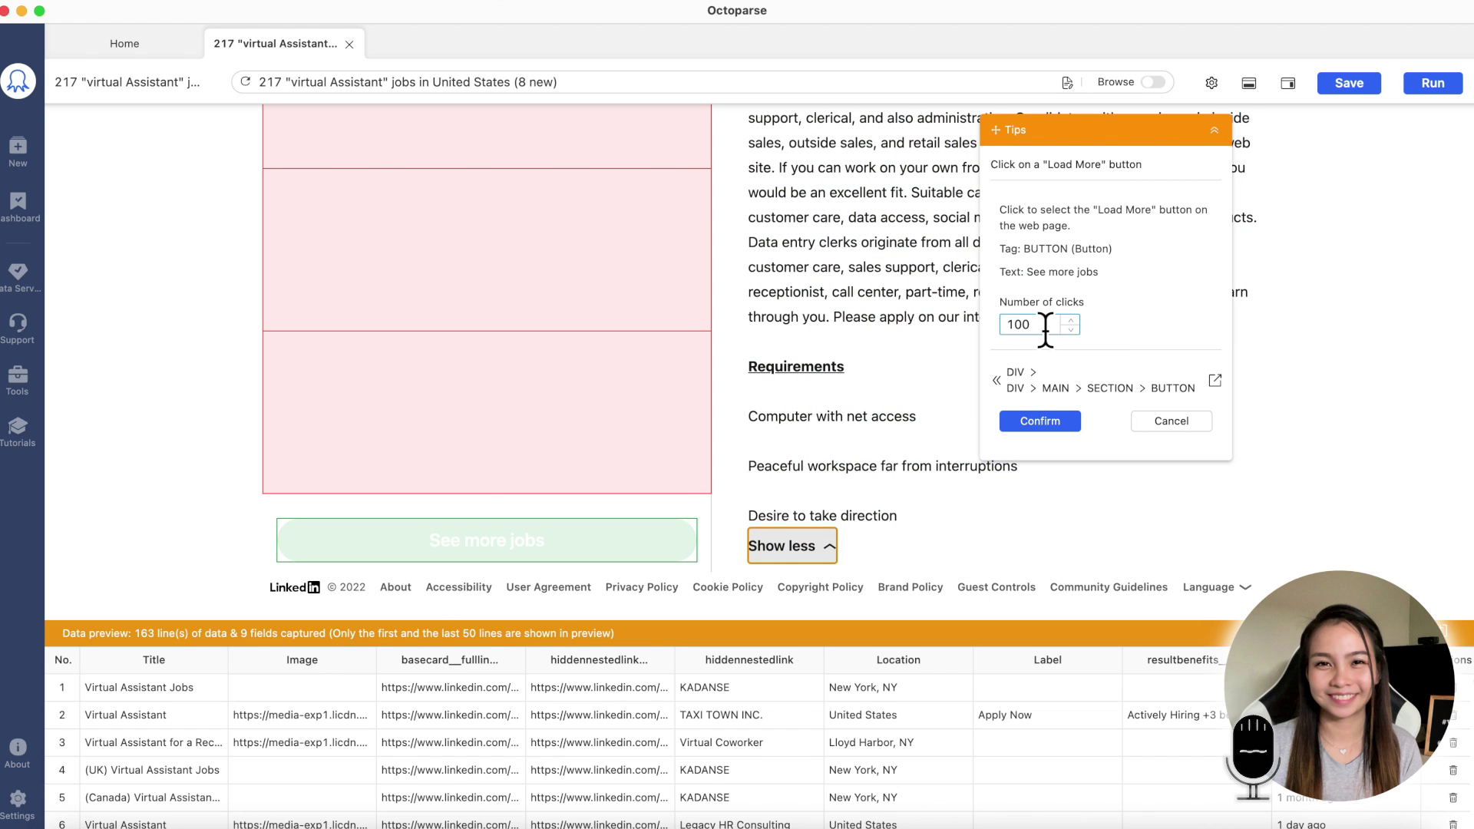
scroll(921, 496, "up", 1)
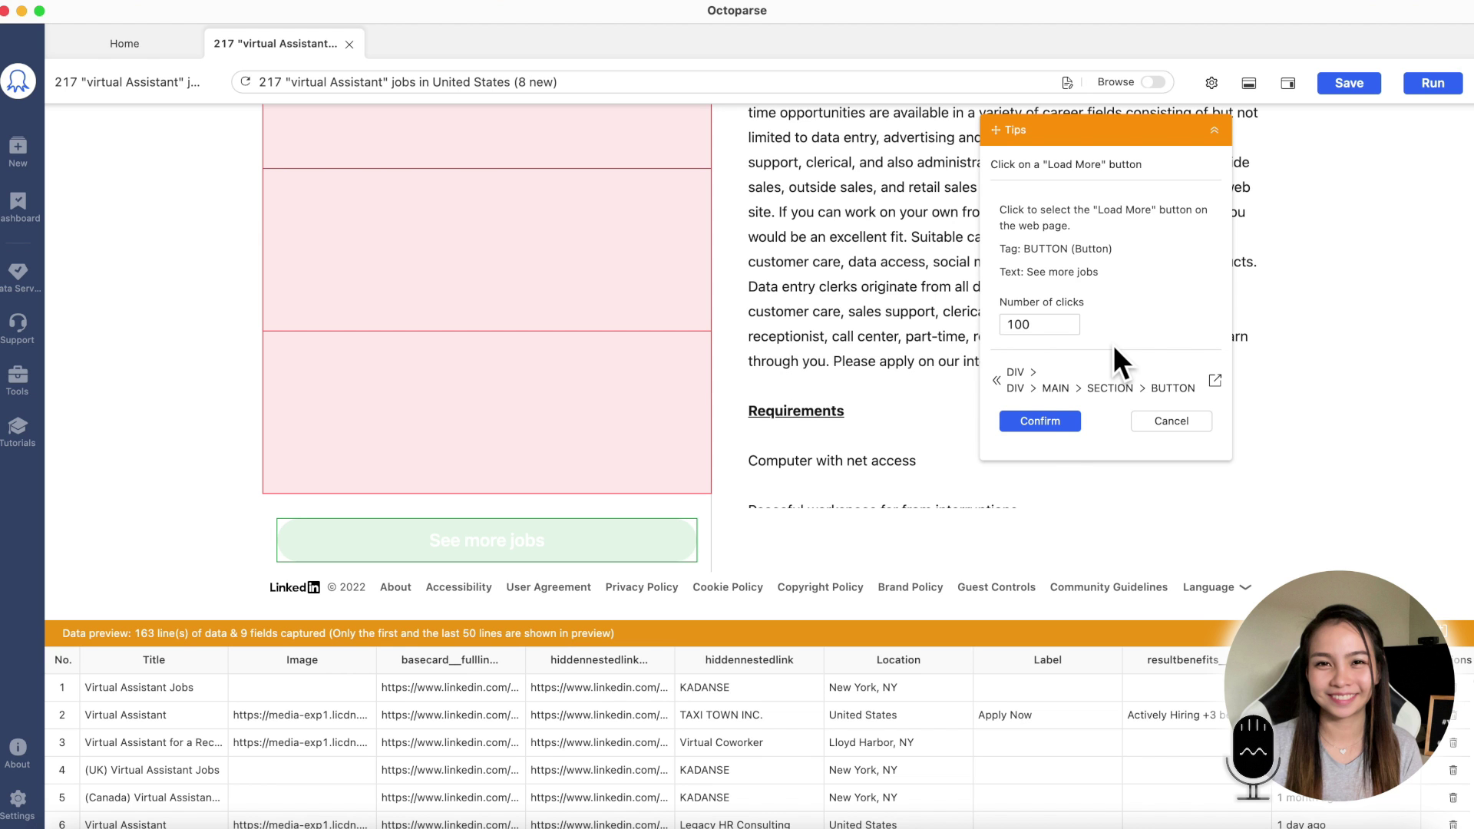
left_click(1053, 426)
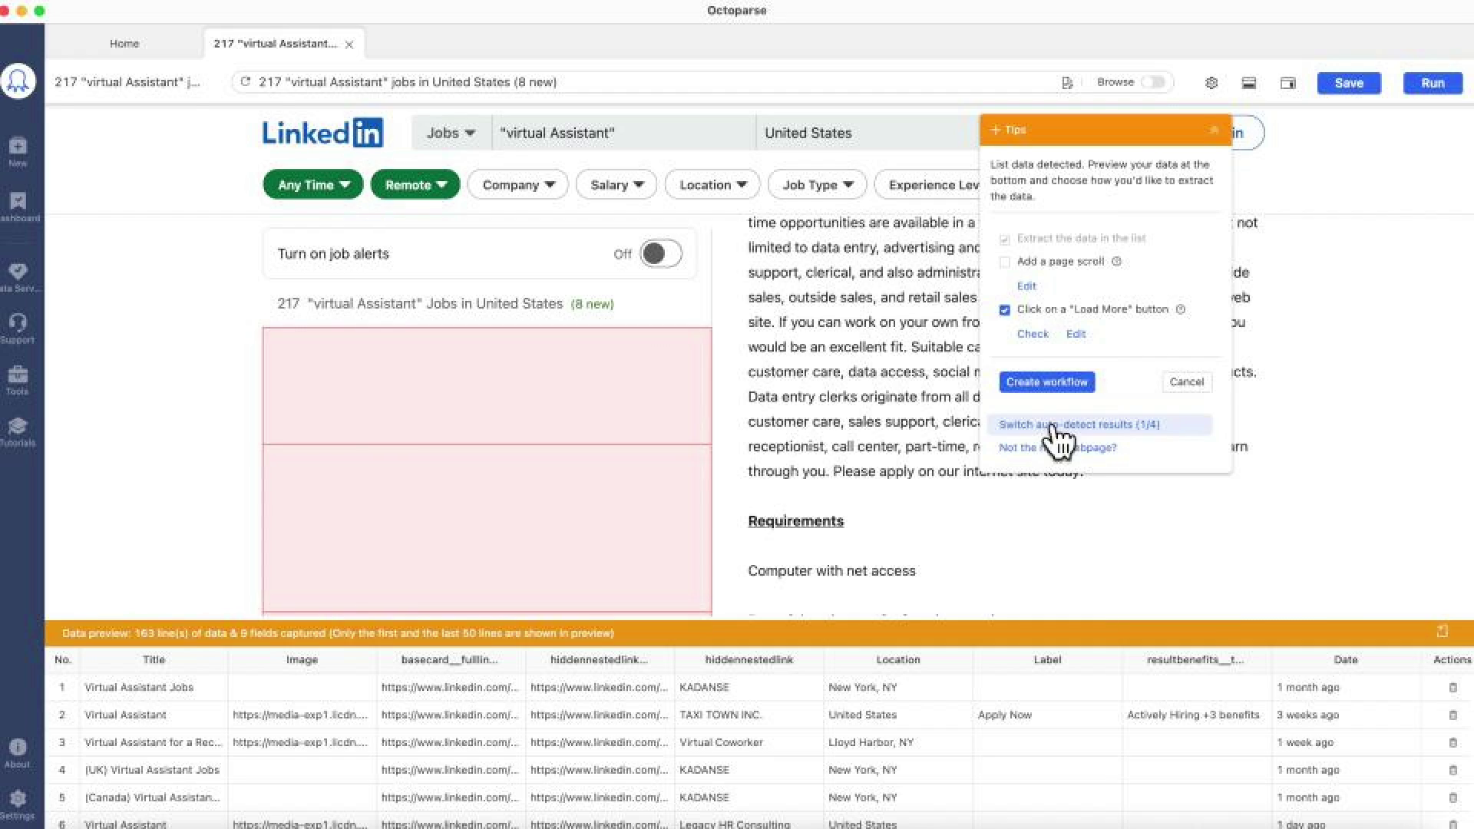
Check that the load-more button is found and create the workflow
scroll(509, 463, "down", 3)
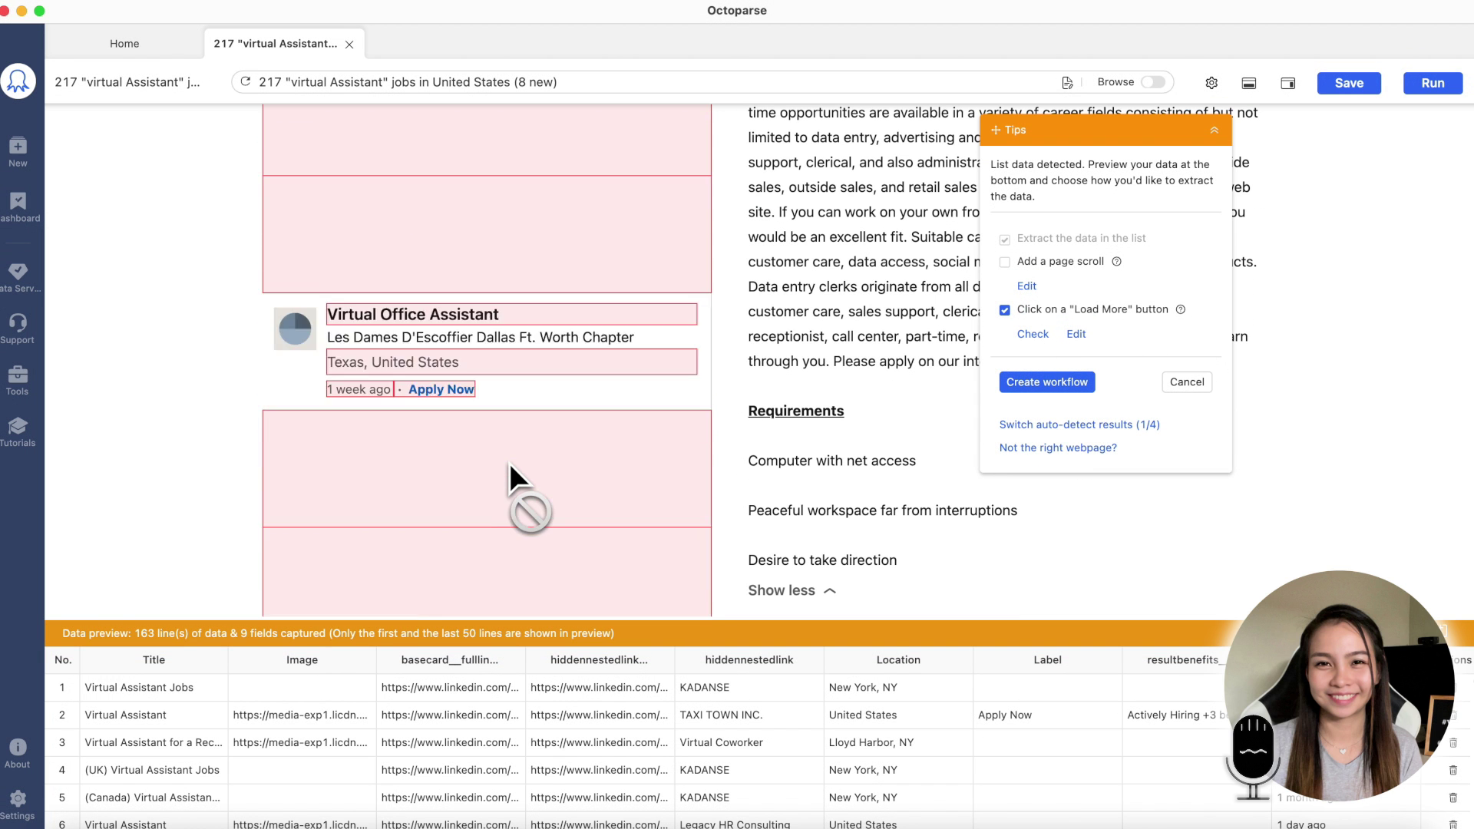
scroll(509, 463, "down", 1)
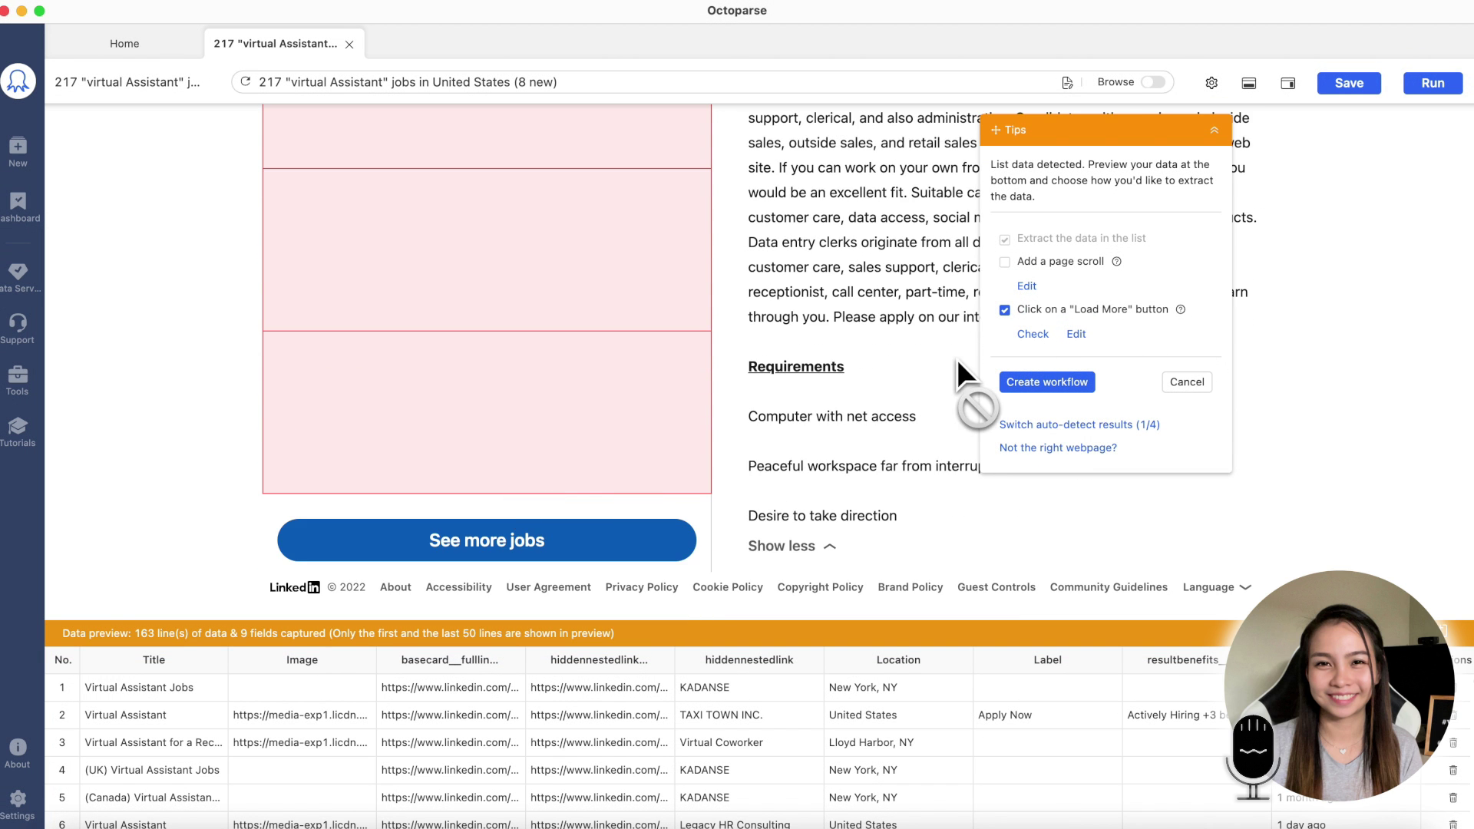
left_click(1033, 335)
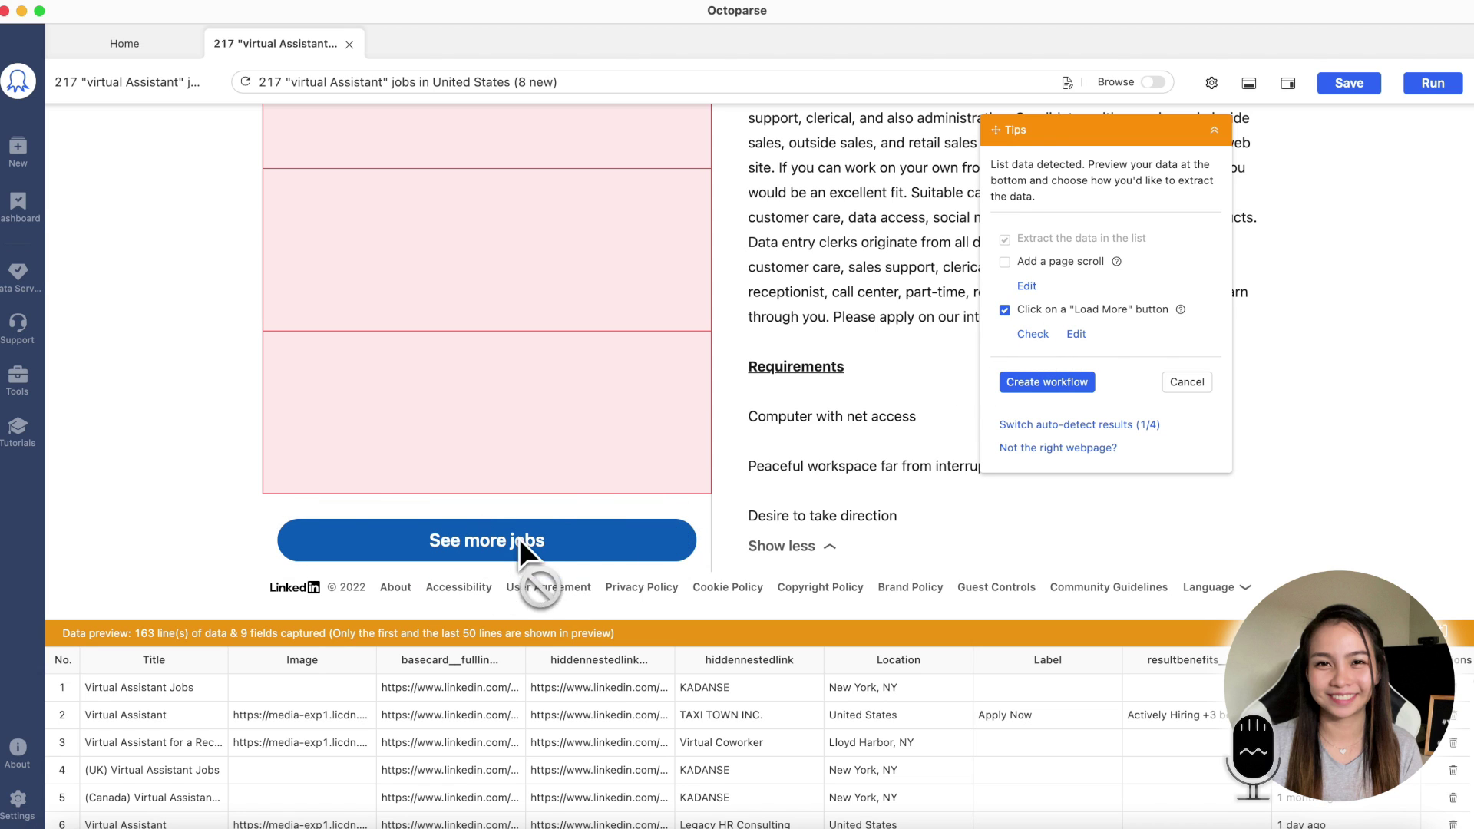
left_click(1077, 388)
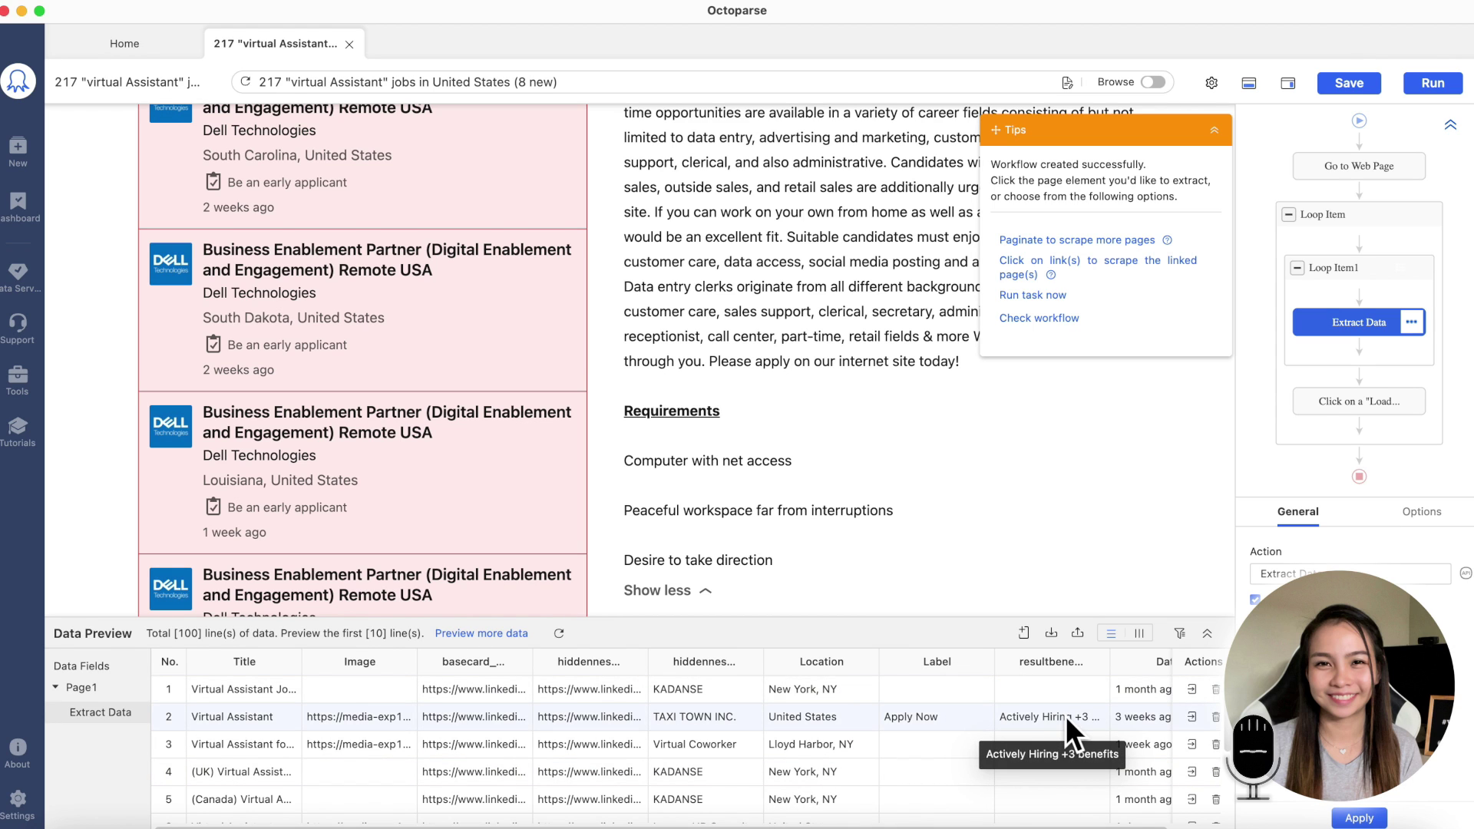
Scroll the Data Preview table right and down to review the 100 extracted job rows
scroll(1062, 716, "right", 2)
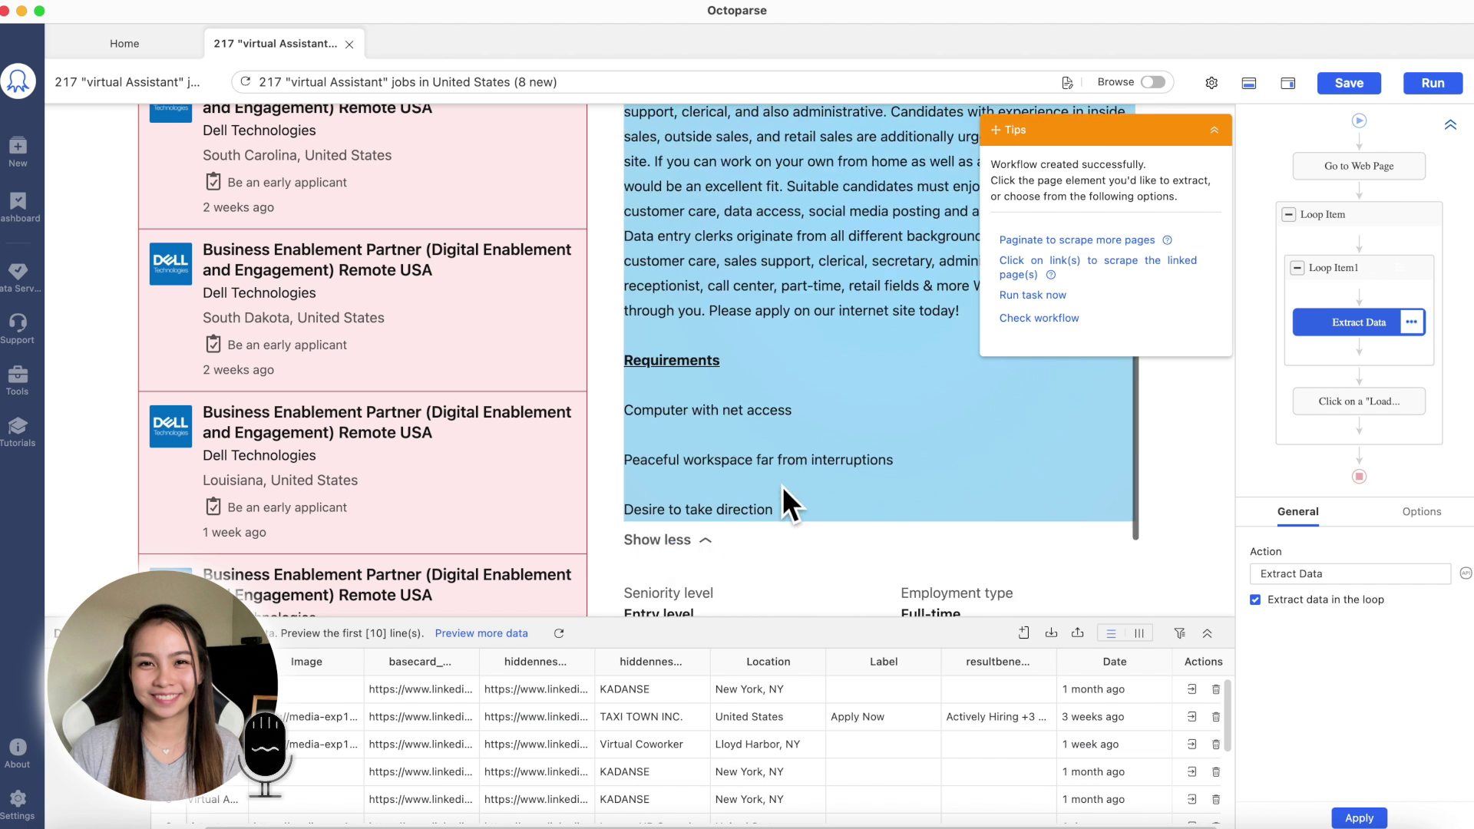
scroll(768, 476, "down", 3)
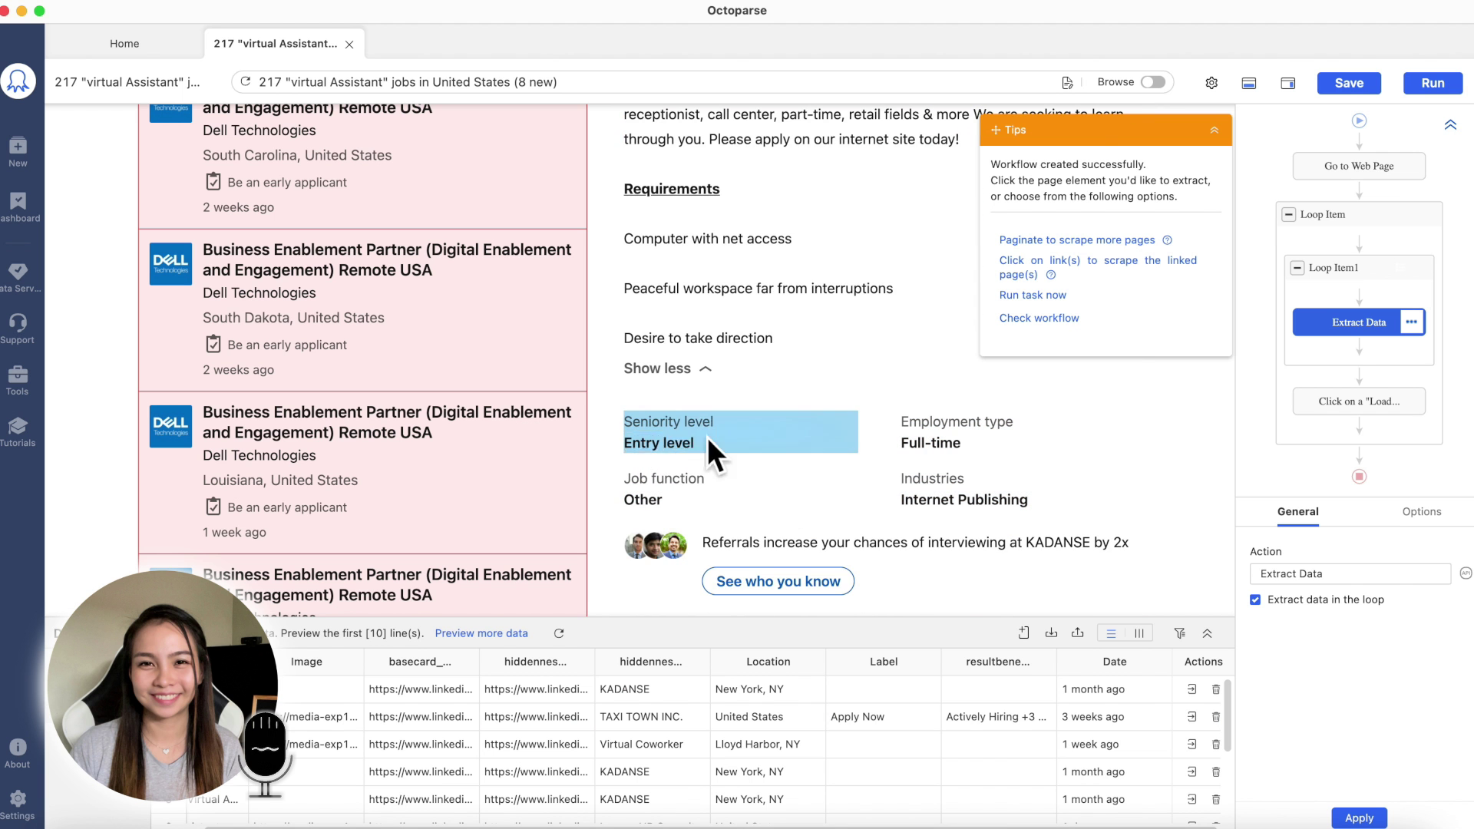
Add a click-link step that follows each job's basecard fulllink field
left_click(1087, 265)
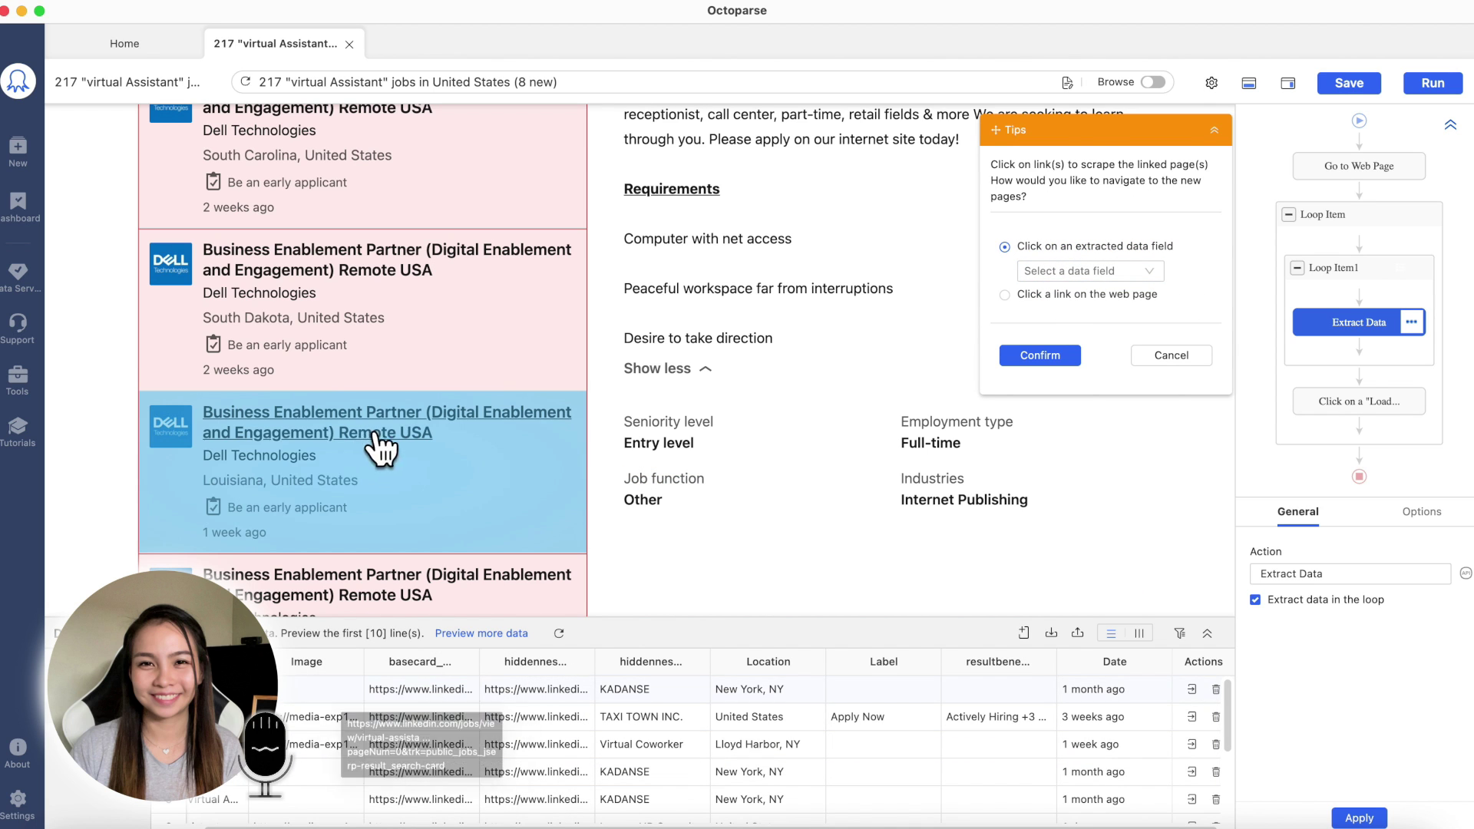
left_click(1113, 273)
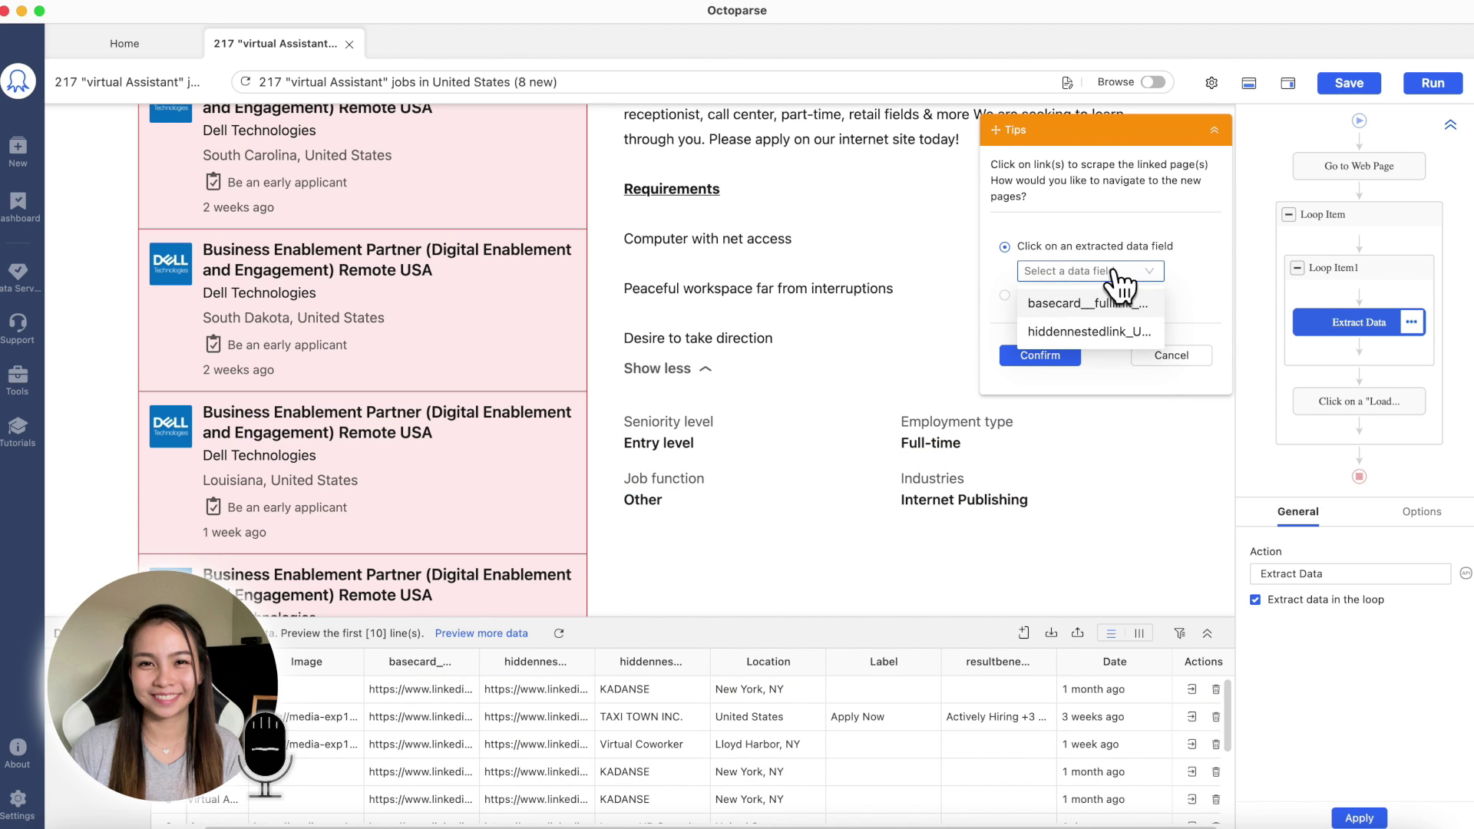
left_click(1096, 308)
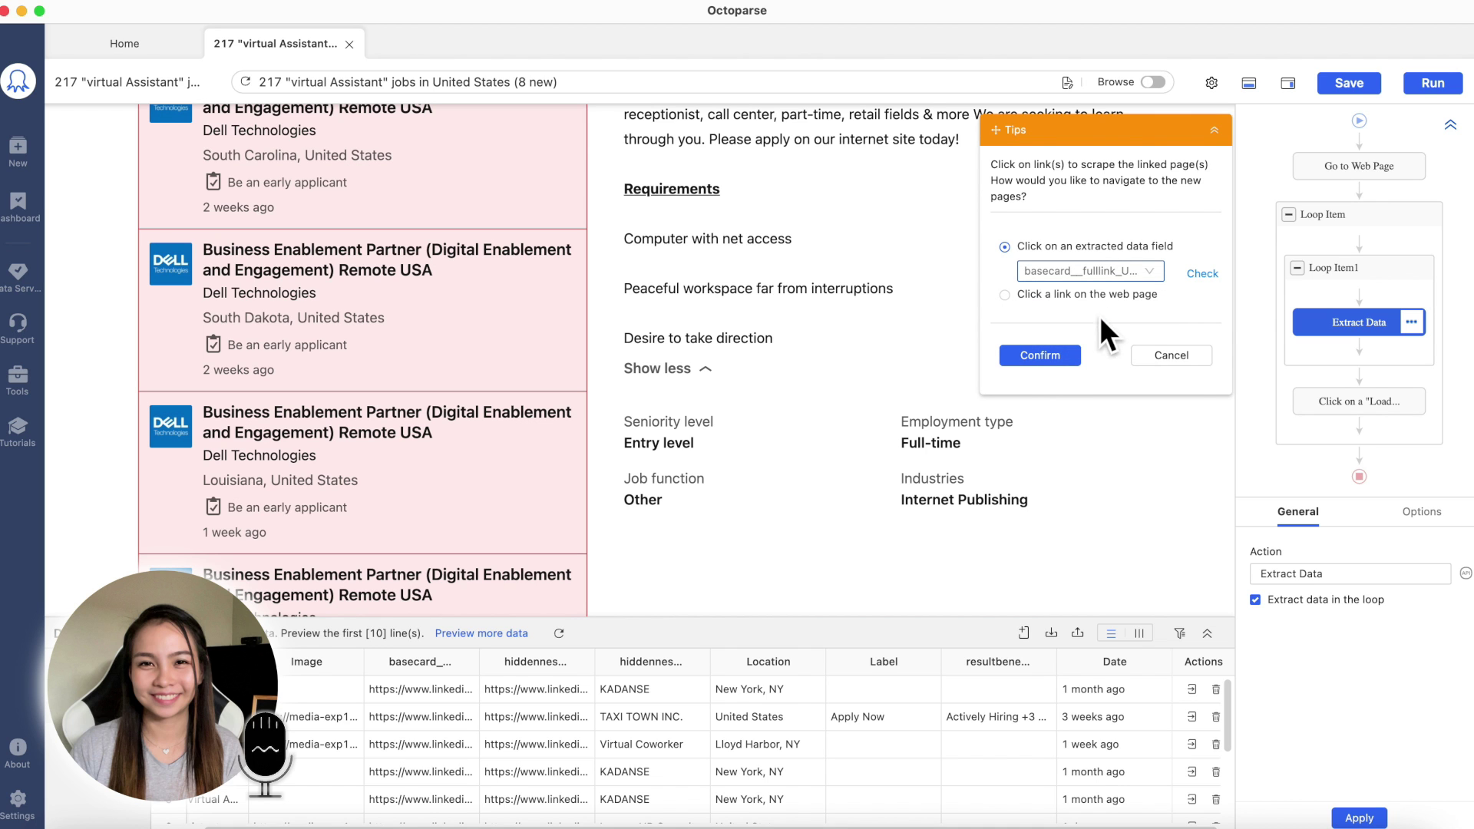
left_click(1041, 361)
scroll(954, 426, "down", 3)
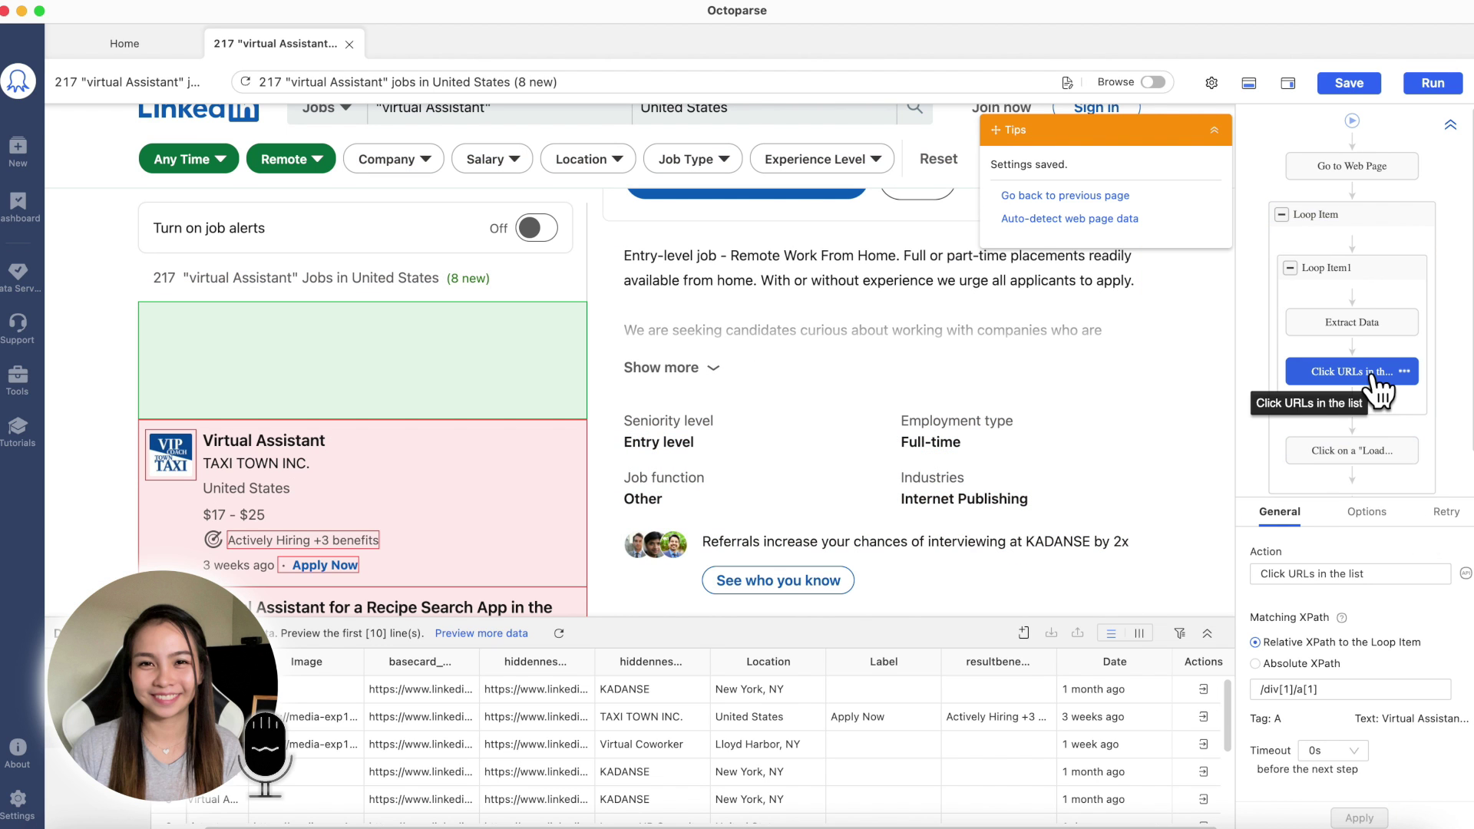
Set the link-click options to no new tab, Load with AJAX, and a 10-second timeout
left_click(1367, 516)
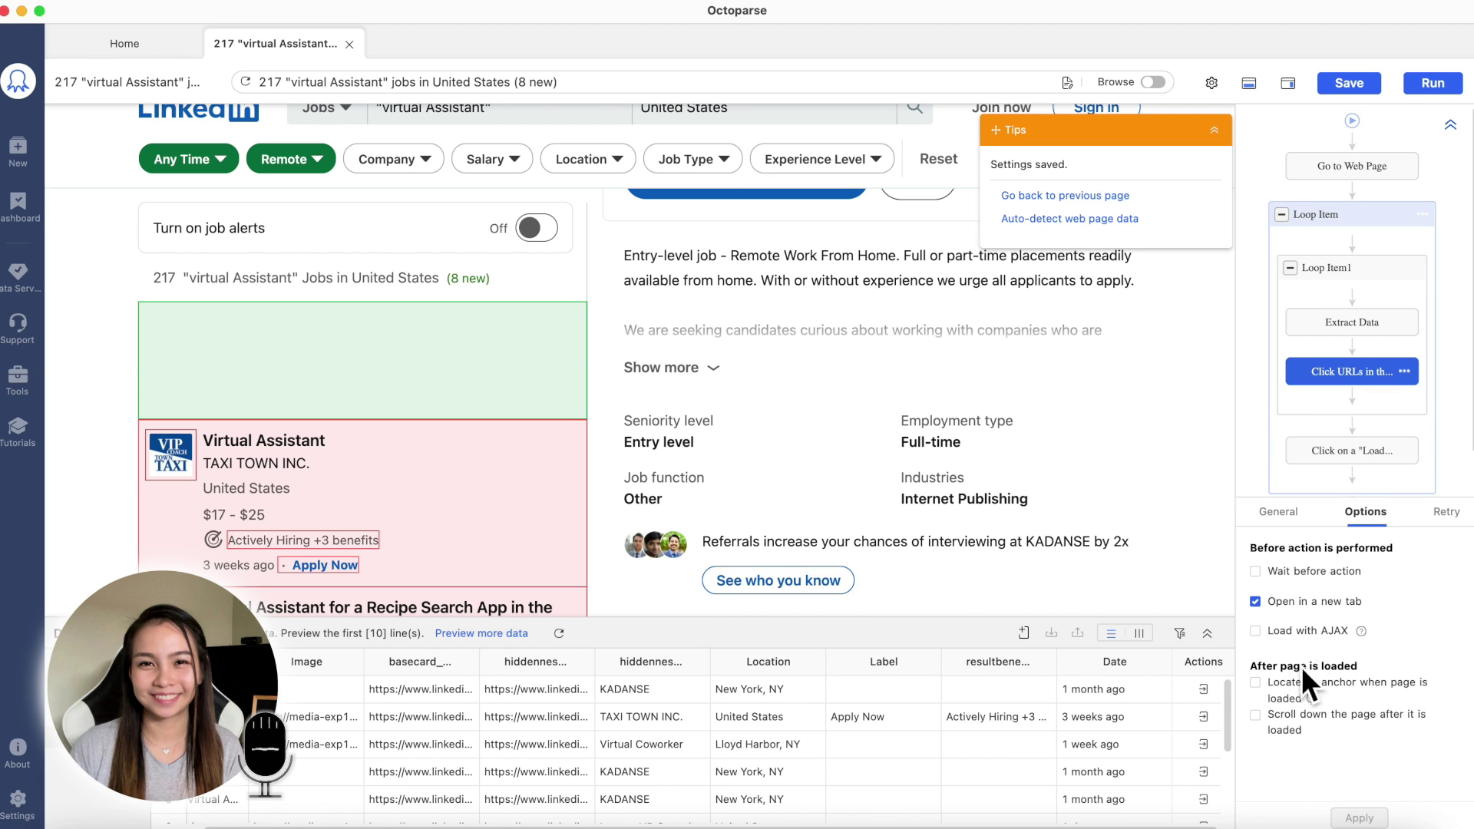
left_click(1256, 602)
left_click(1305, 633)
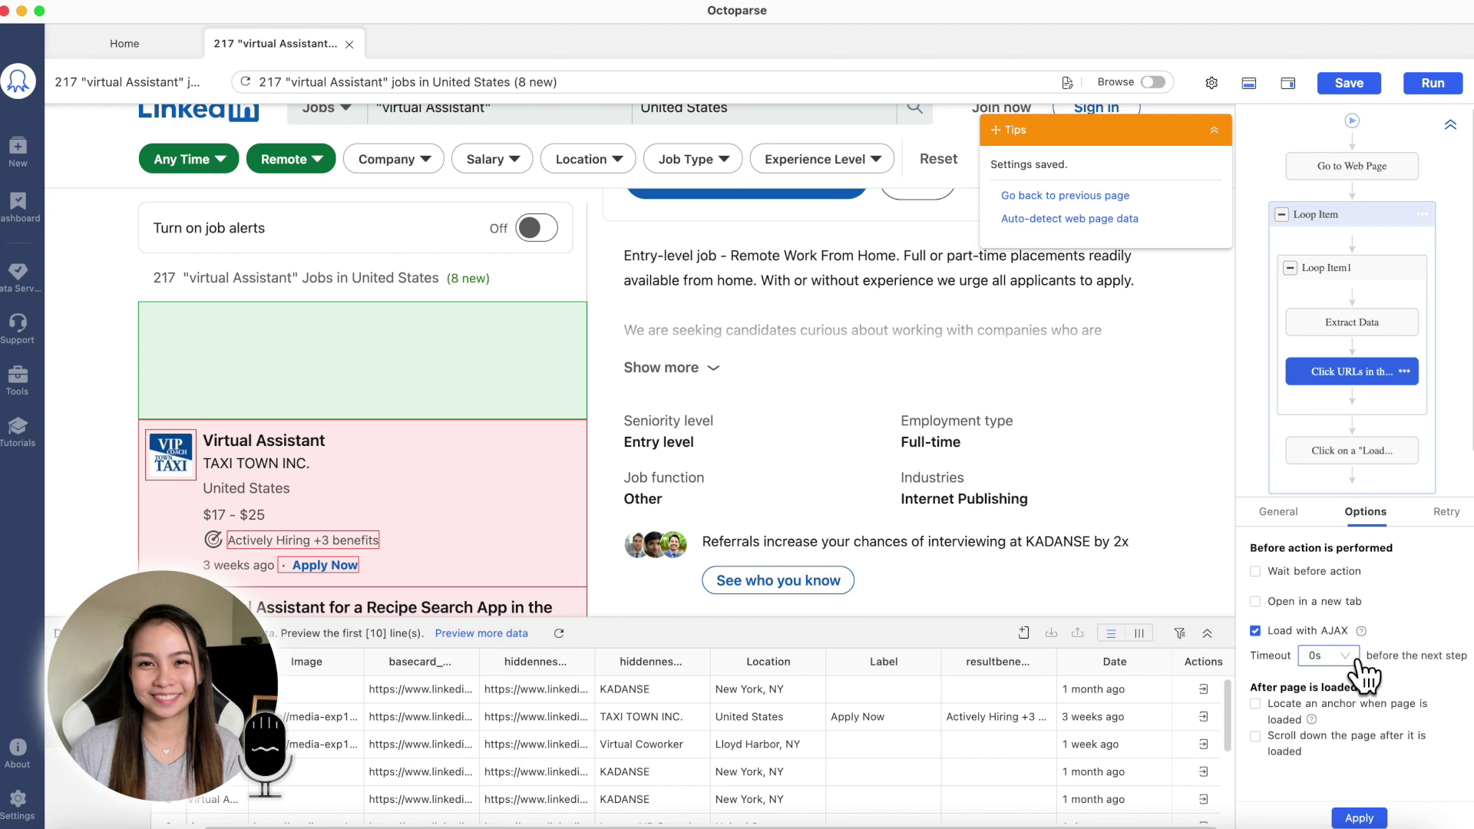
left_click(1321, 656)
type("10")
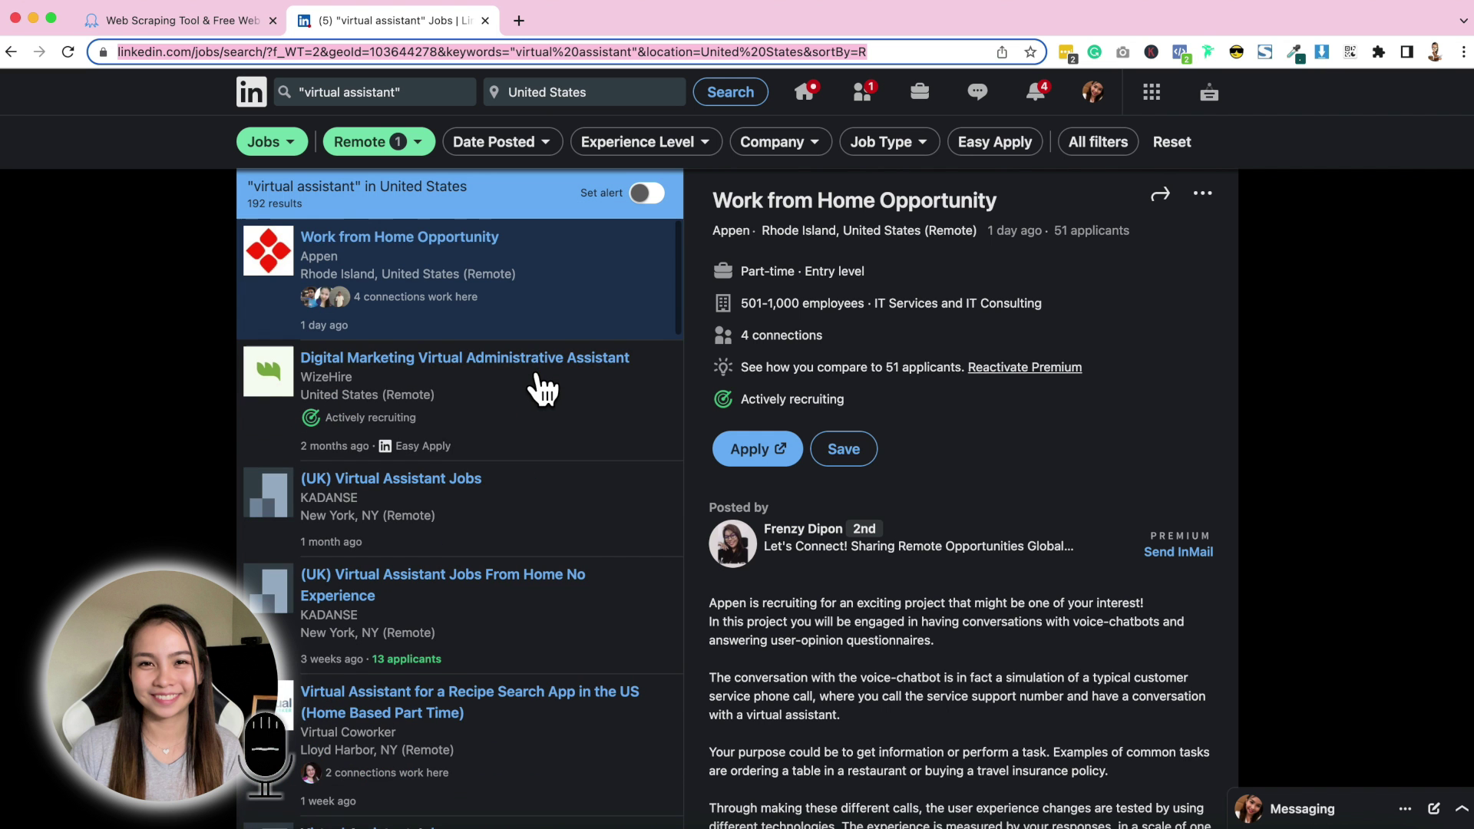
Open the first job listing in a new tab, then return to the search results
left_click(384, 247)
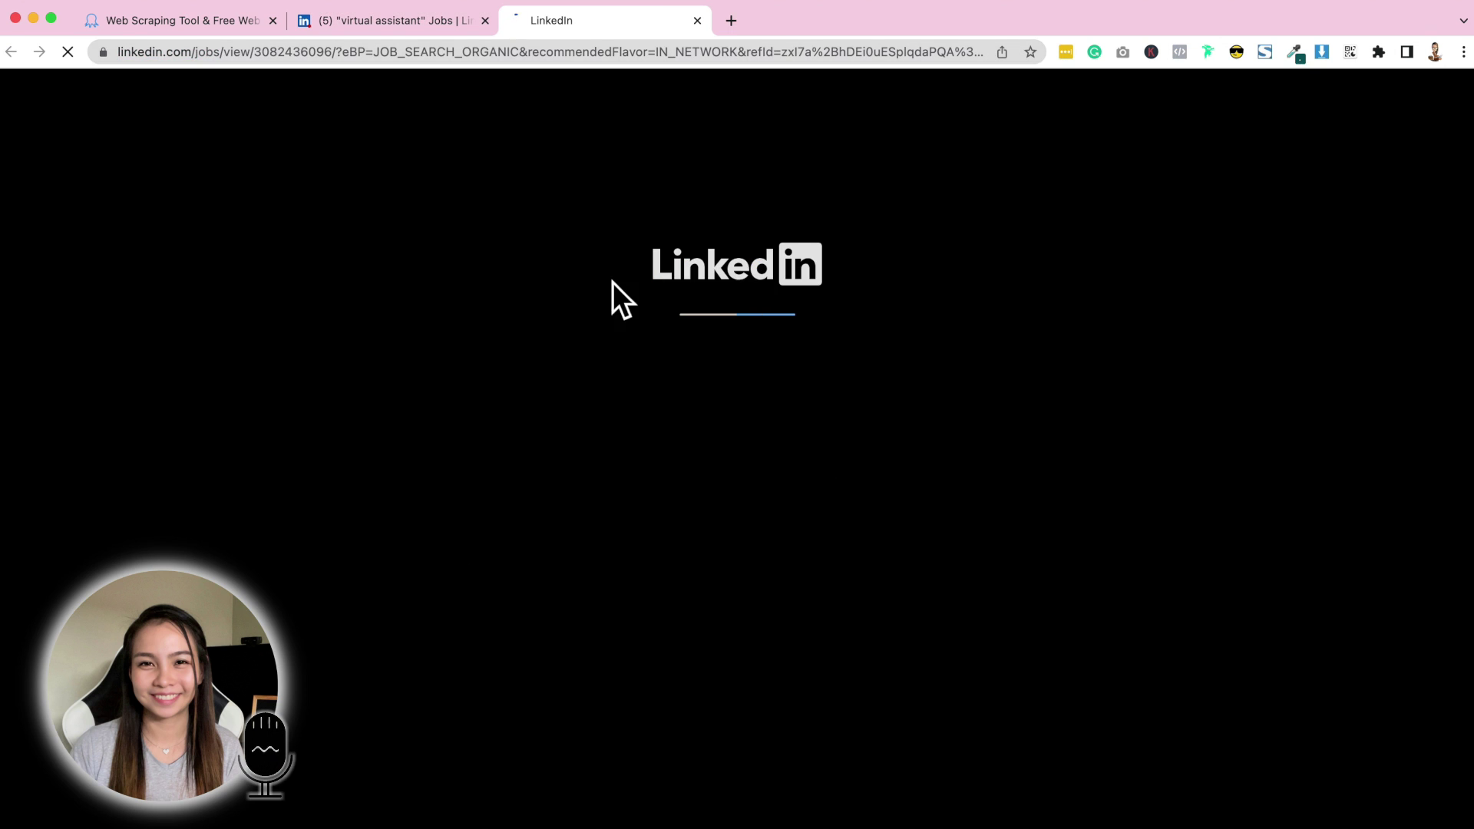
key("super+alt+Left")
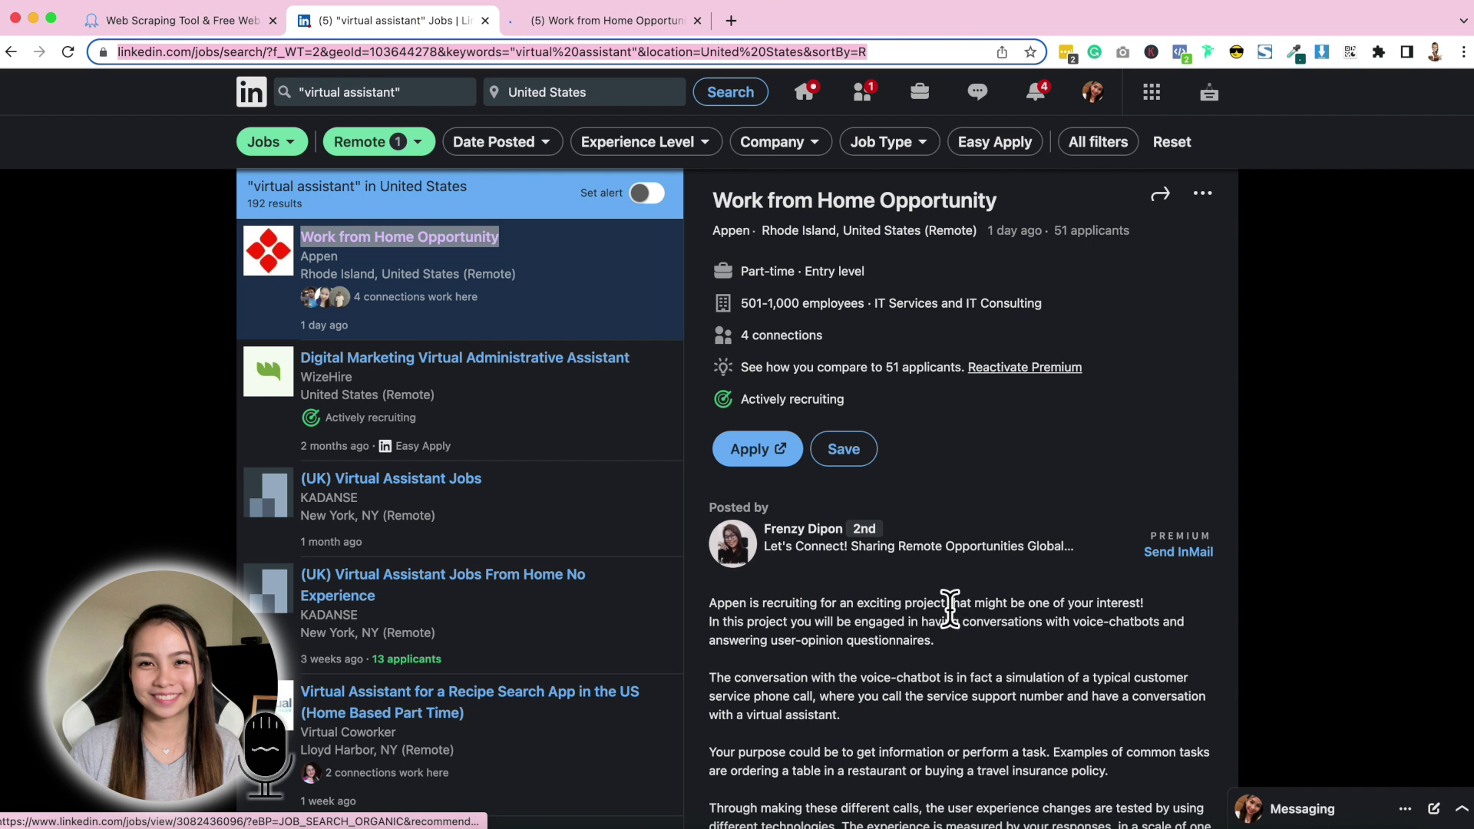
scroll(1103, 691, "down", 8)
View the Digital Marketing, UK Virtual Assistant and Recipe Search App job details, then go back to Octoparse
left_click(510, 408)
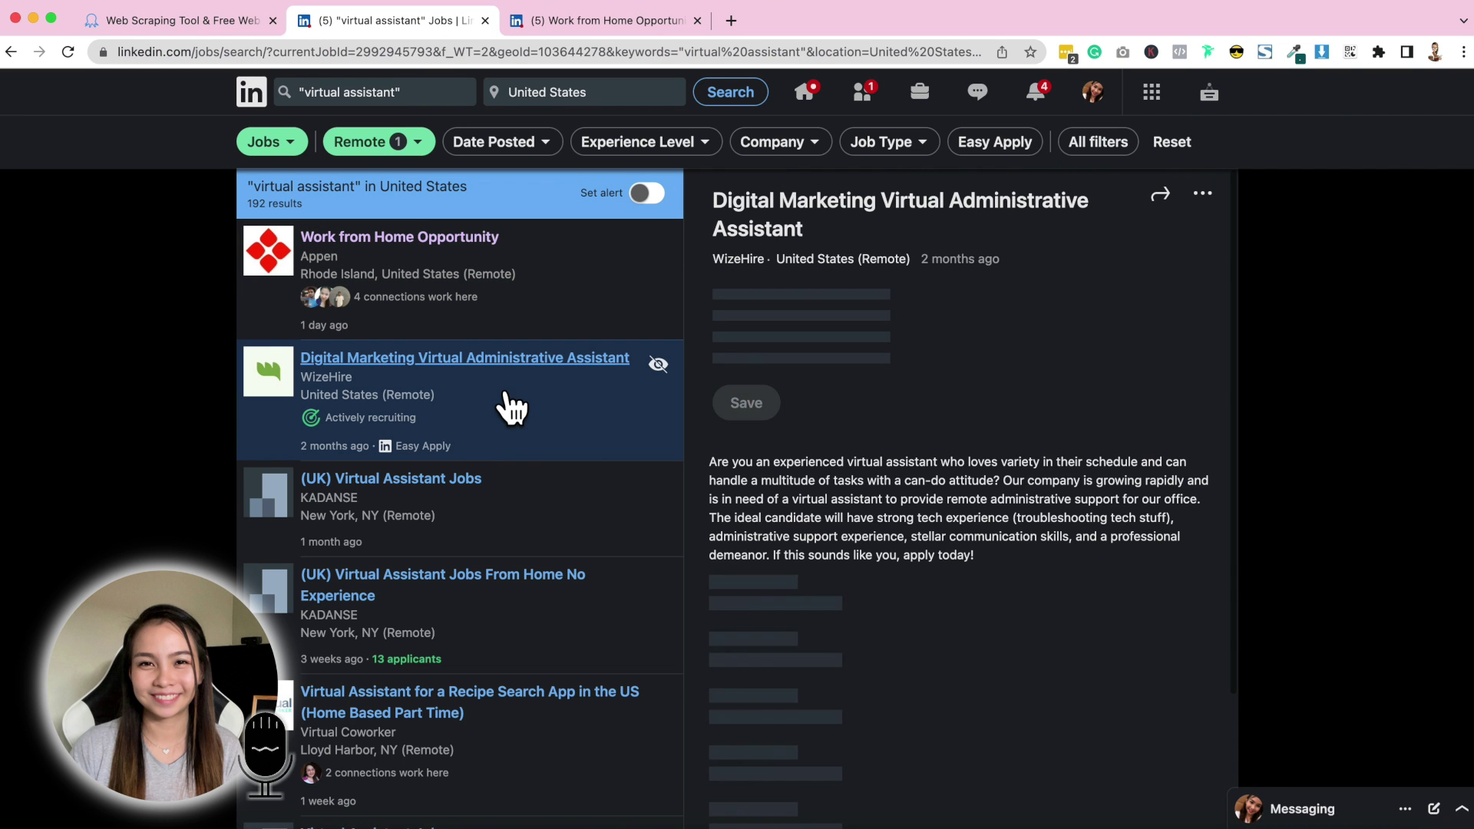
scroll(1060, 452, "down", 4)
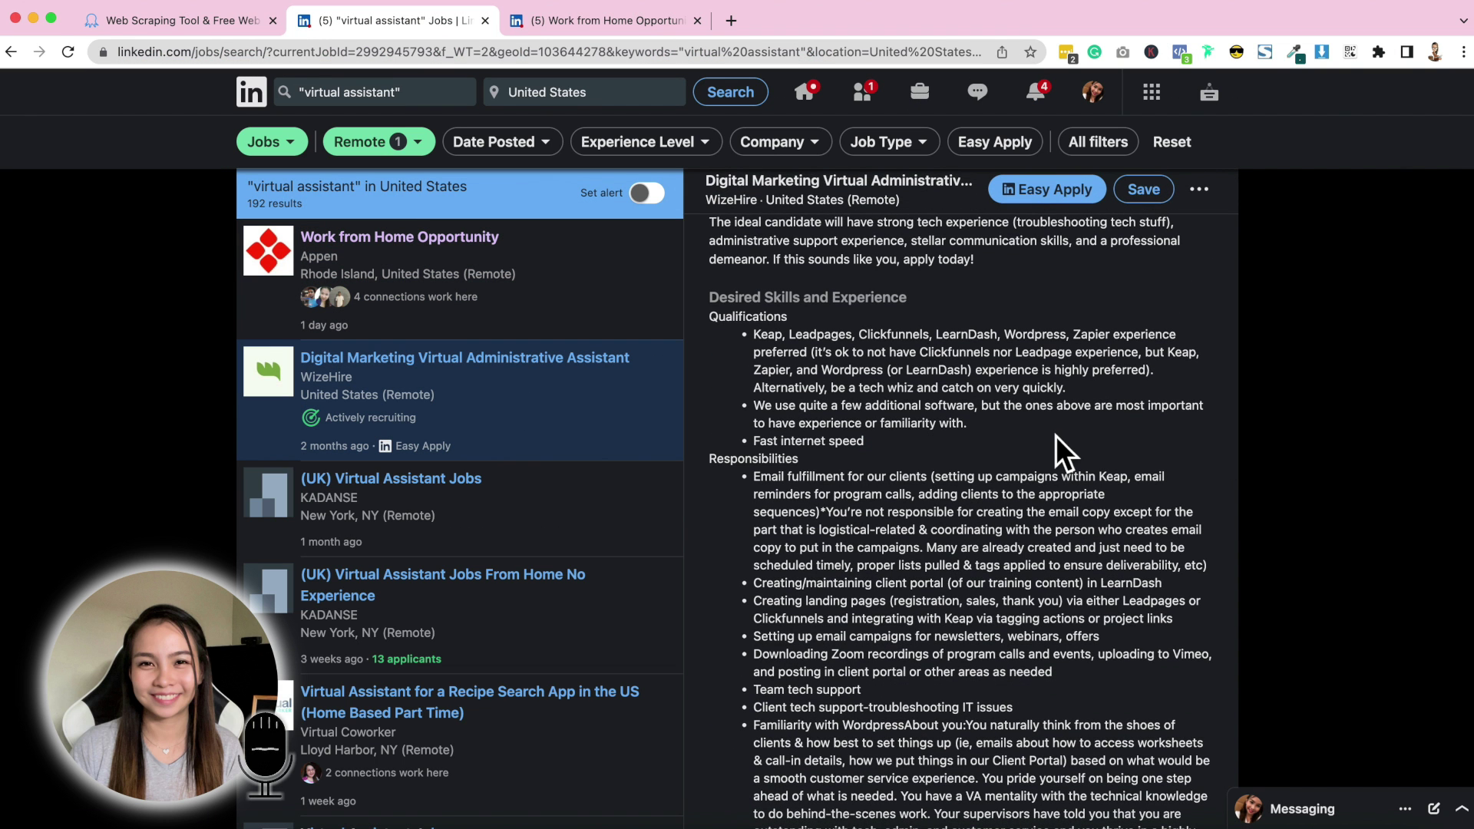
left_click(608, 514)
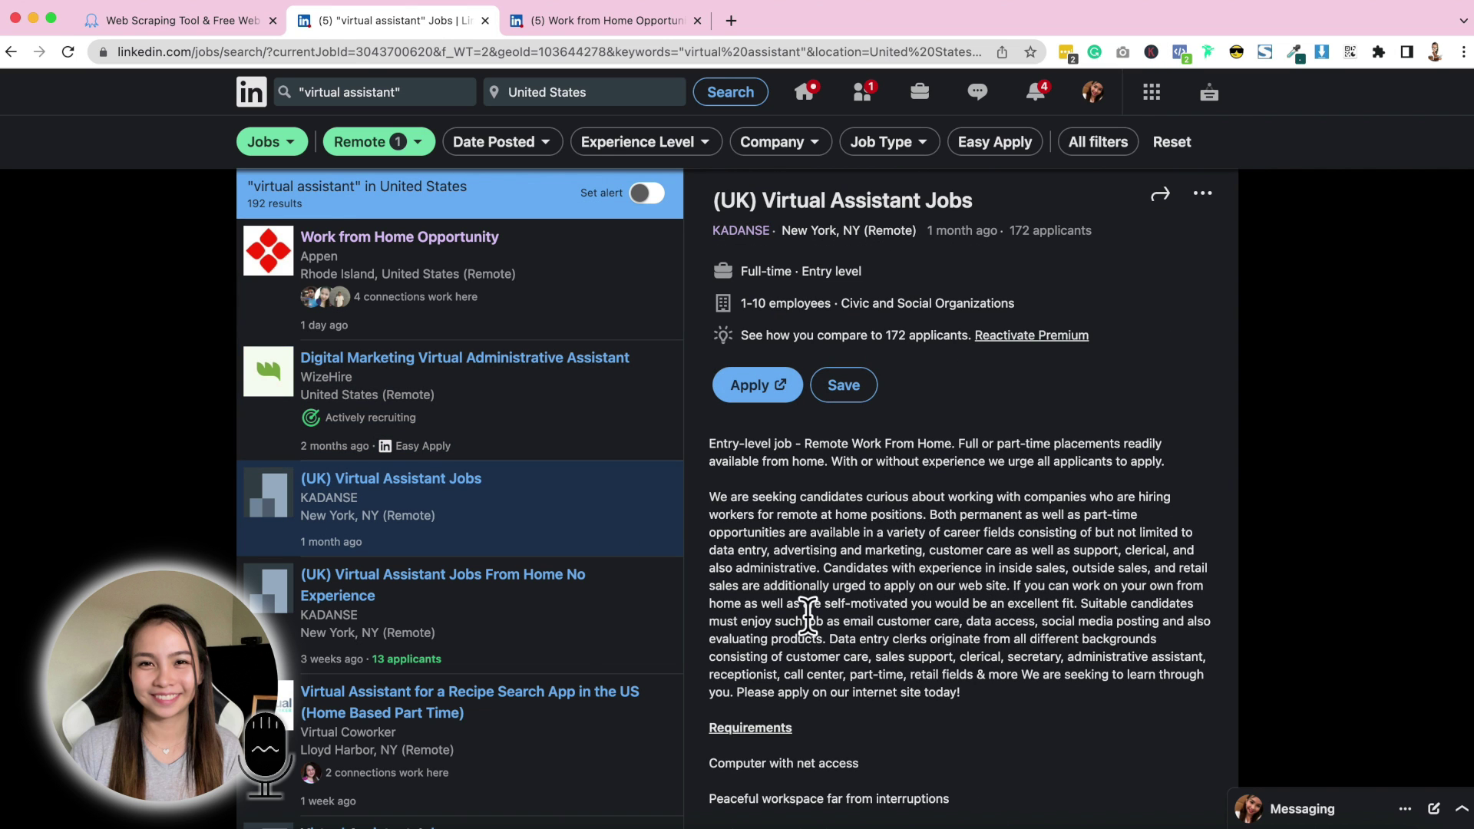
left_click(579, 645)
left_click(569, 761)
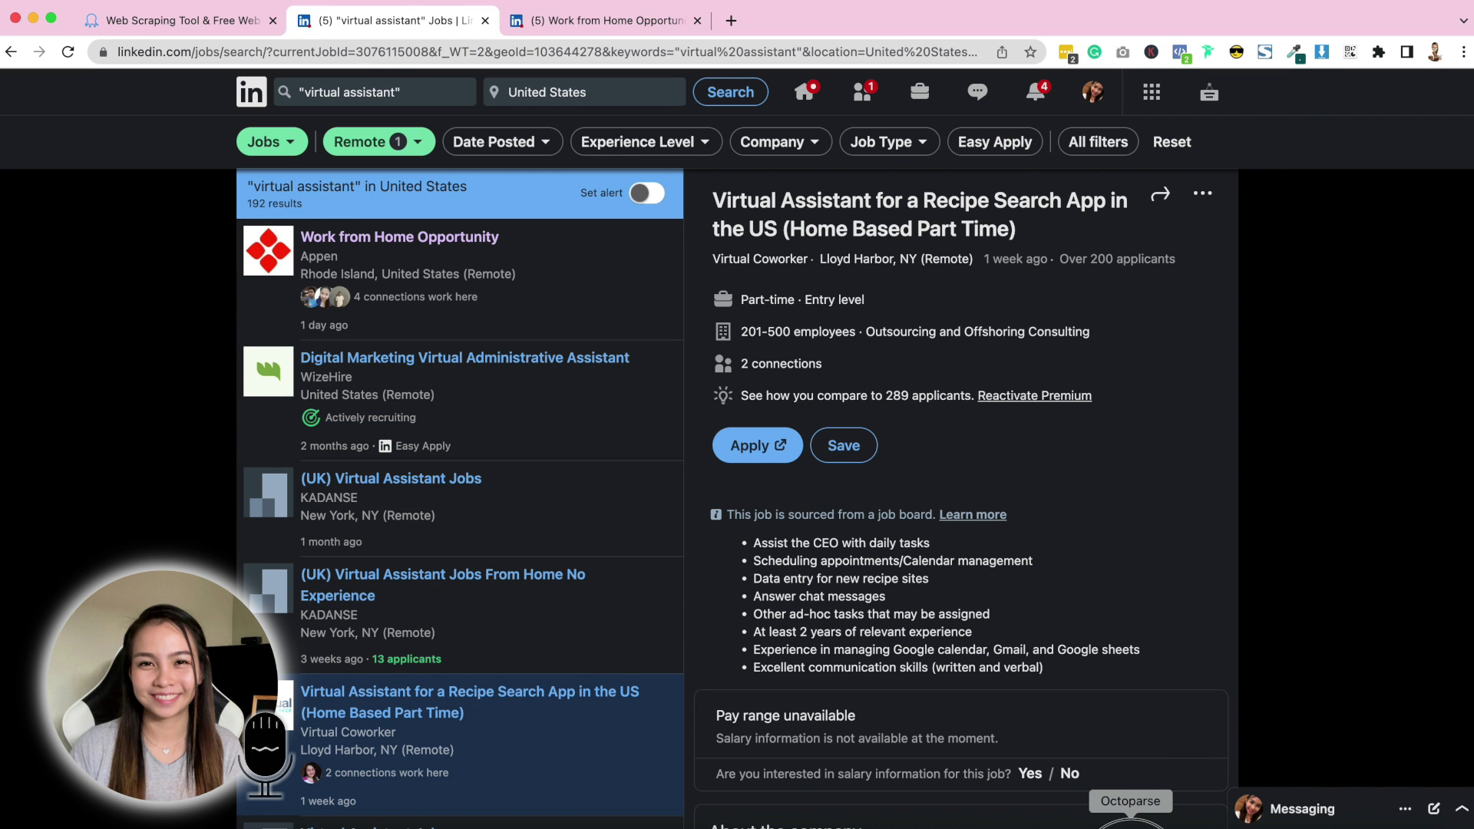
left_click(1128, 820)
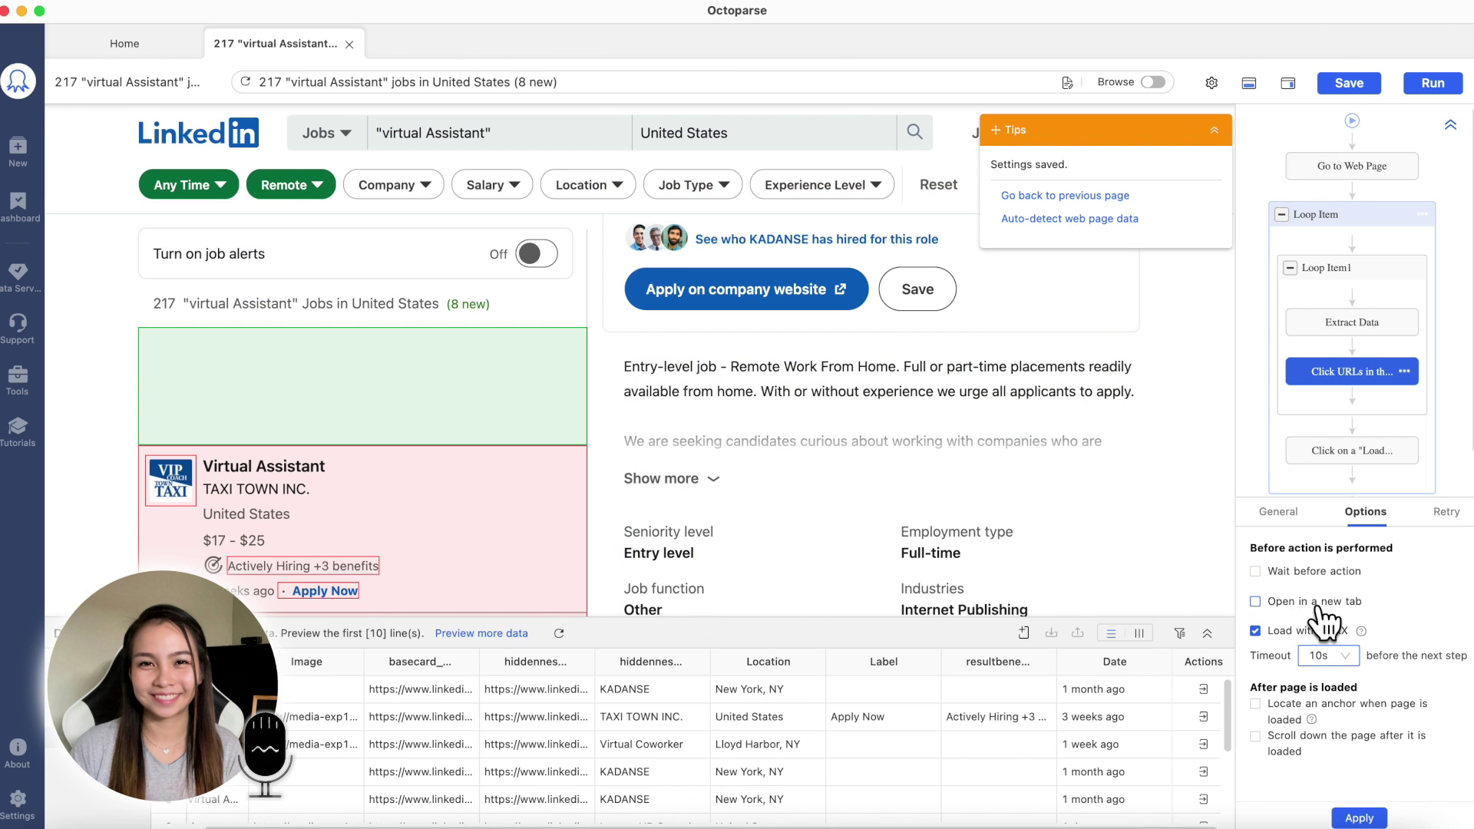
Apply the link-click settings, then extract Entry level, Other, Full-time and Internet Publishing as text fields
left_click(1360, 817)
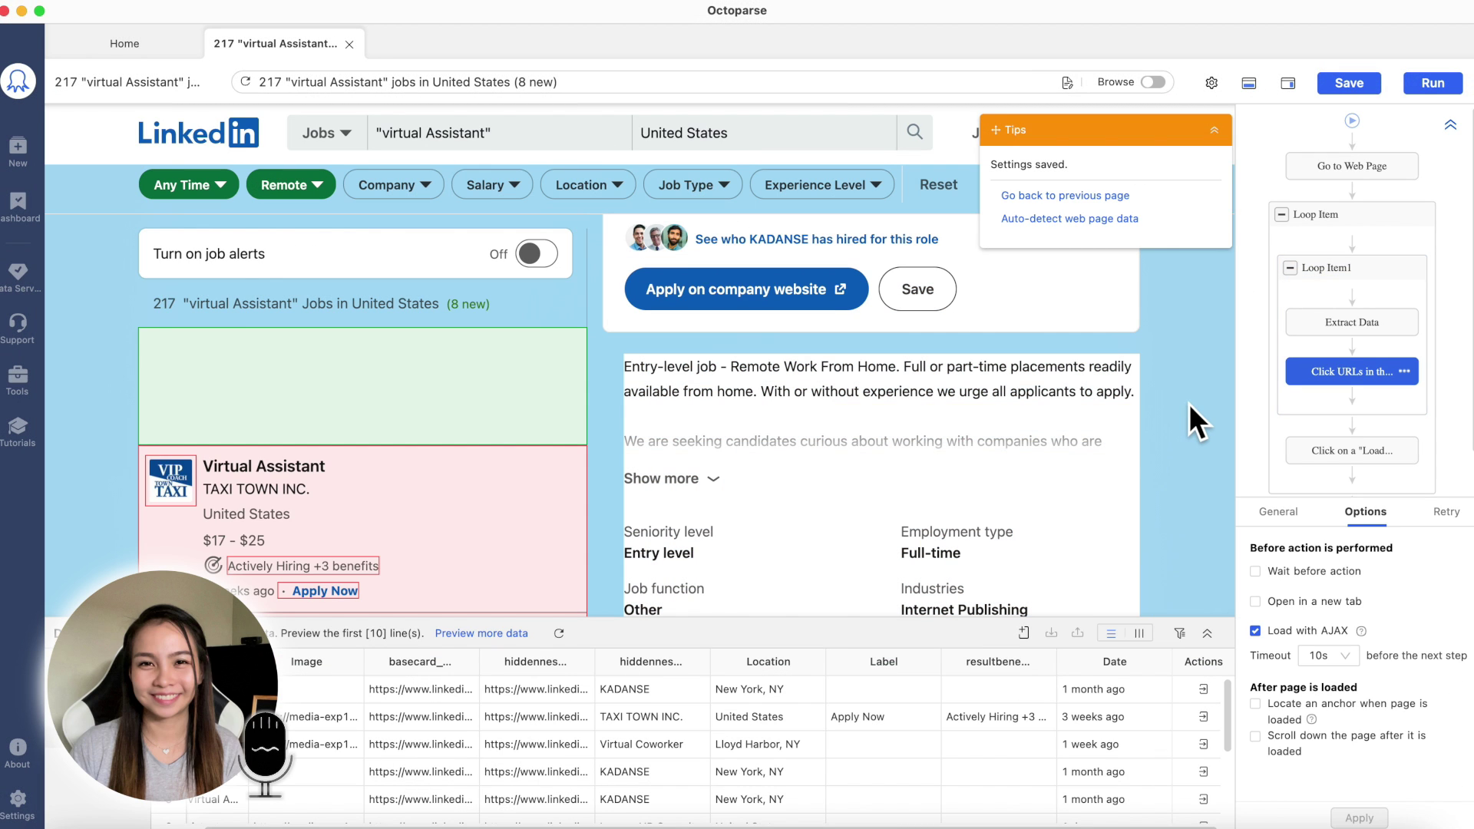
scroll(1191, 410, "down", 3)
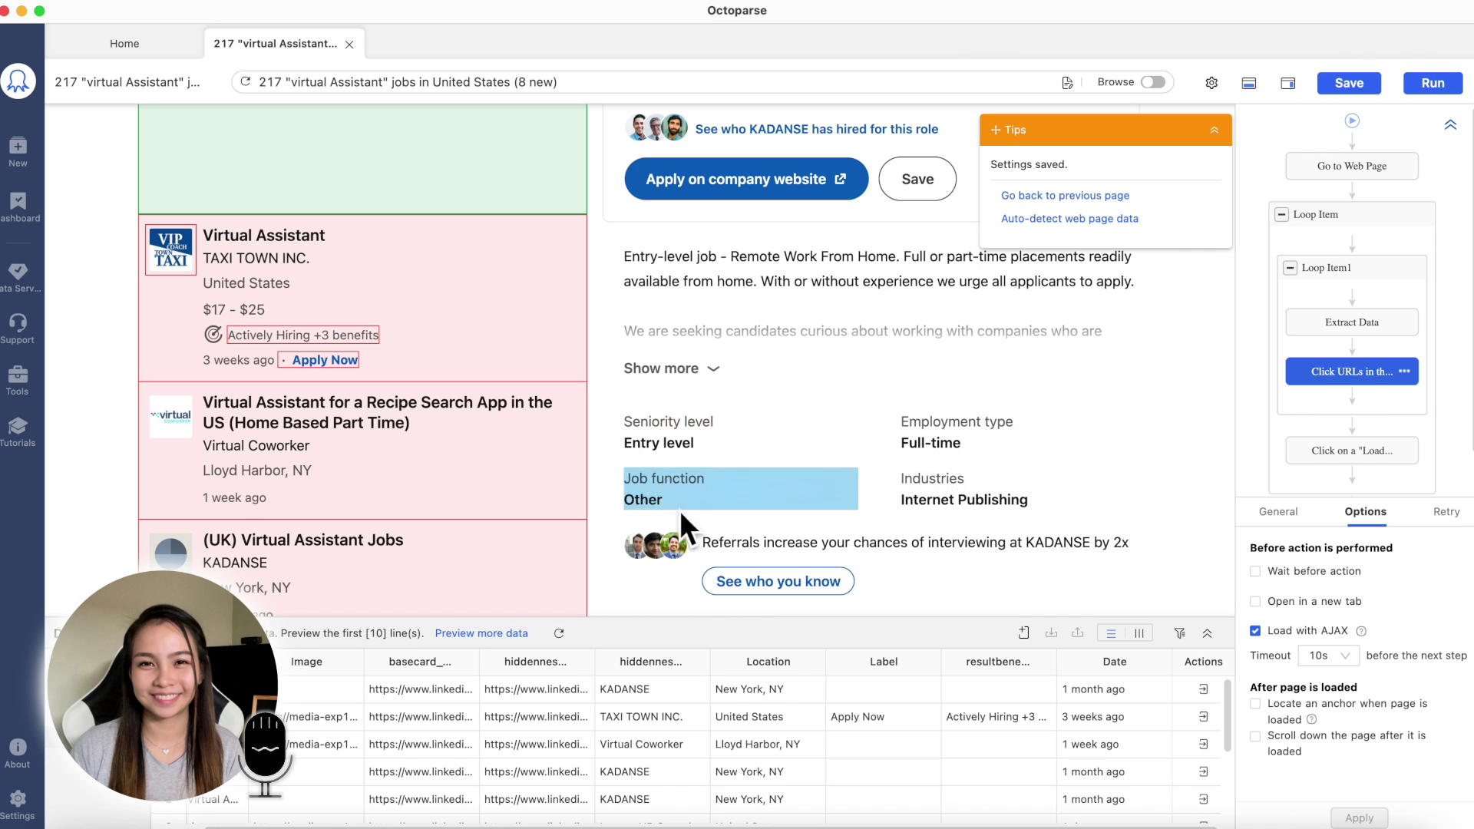
left_click(687, 445)
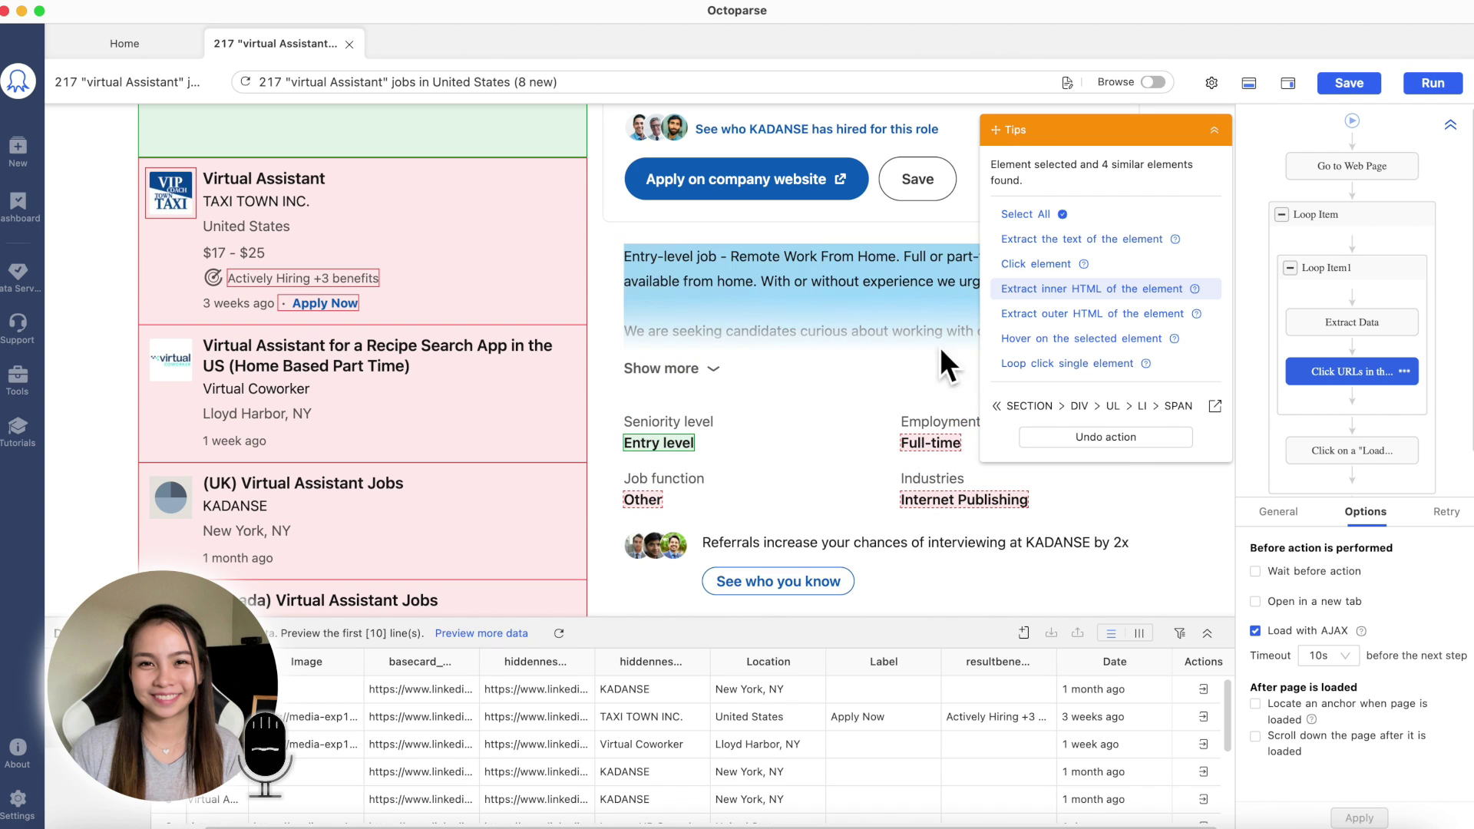
left_click(1079, 240)
left_click(649, 507)
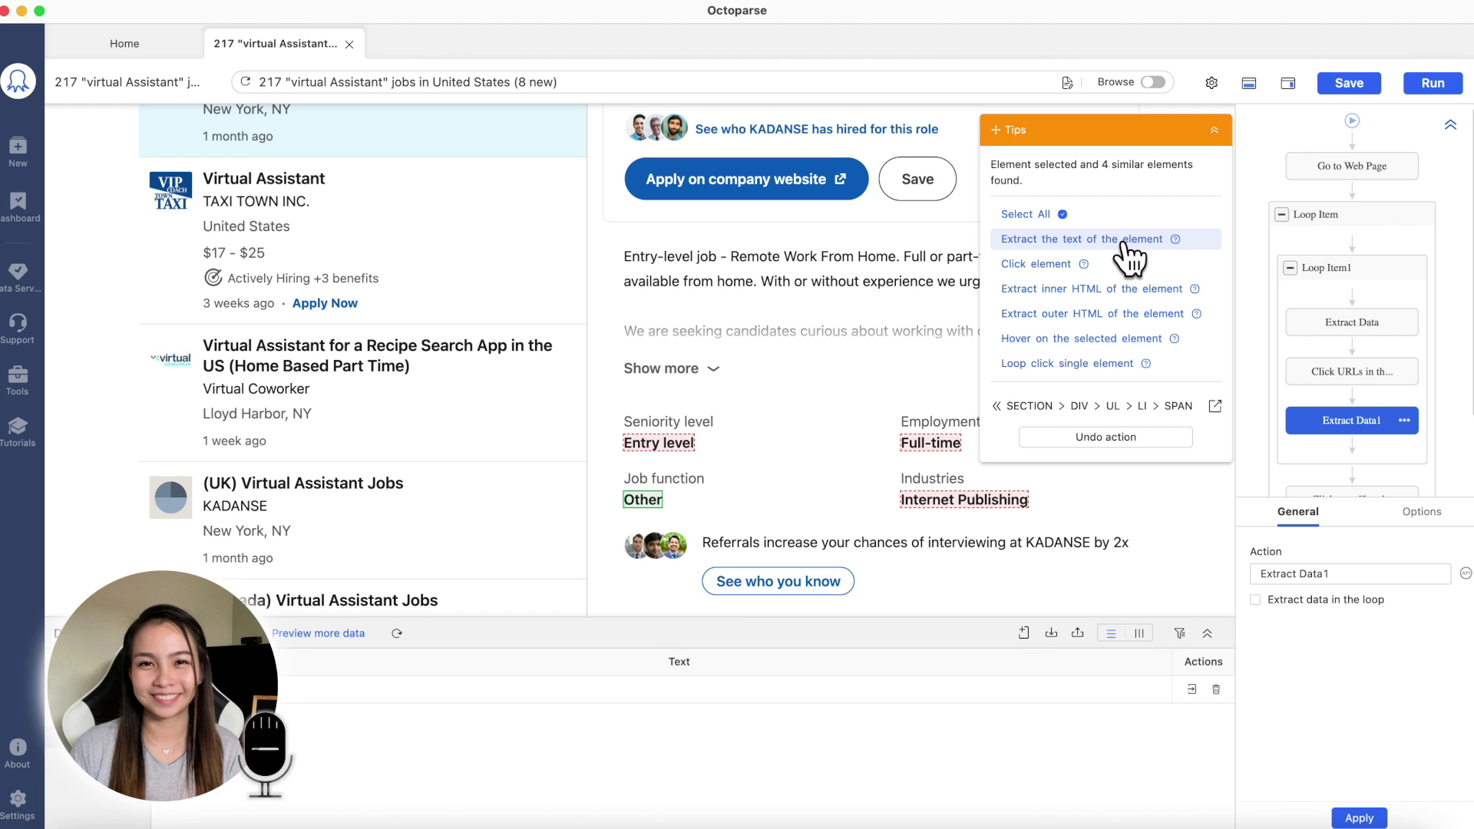
left_click(1122, 241)
left_click(931, 443)
left_click(1044, 240)
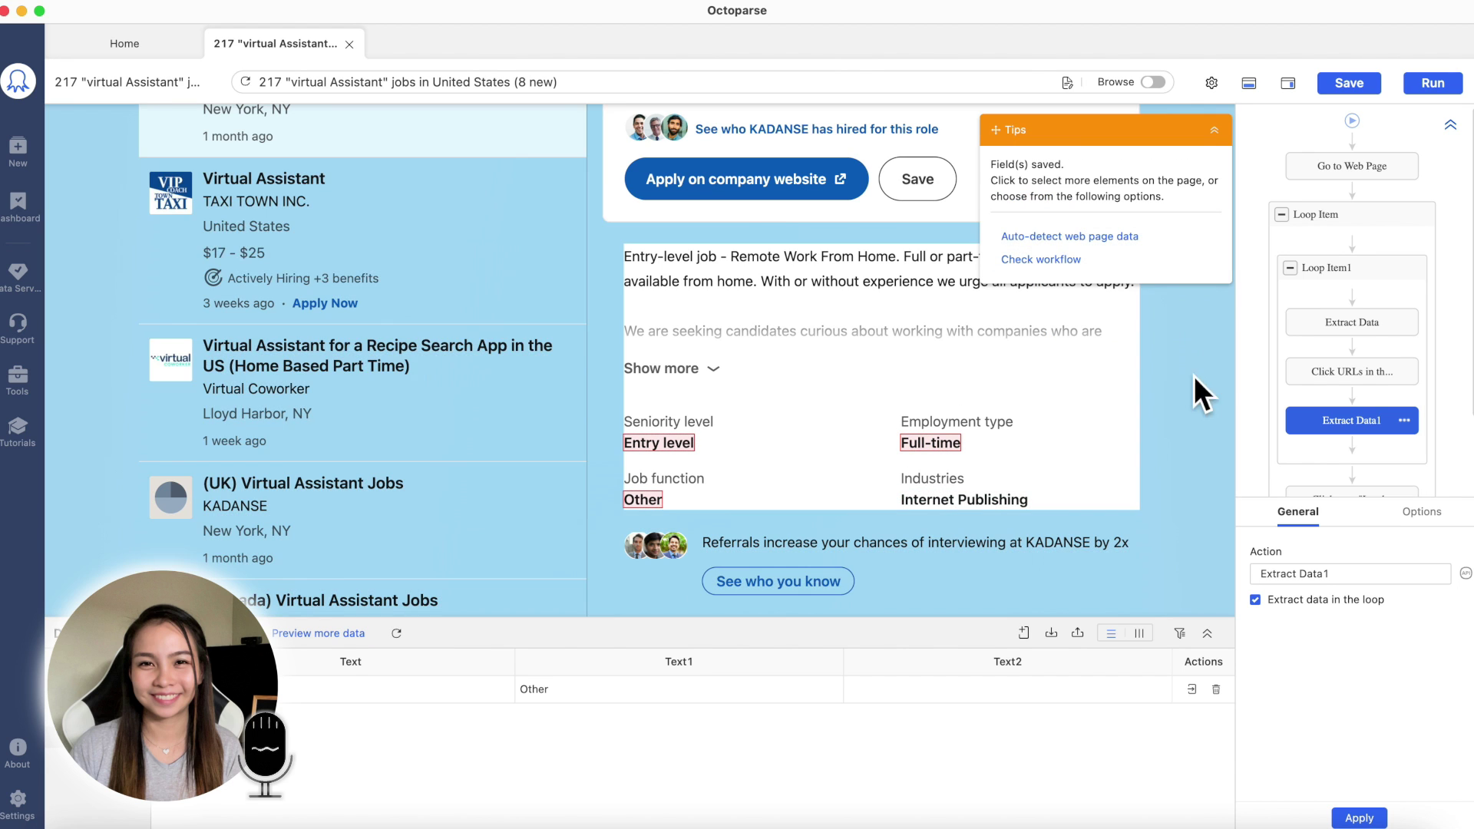
left_click(998, 501)
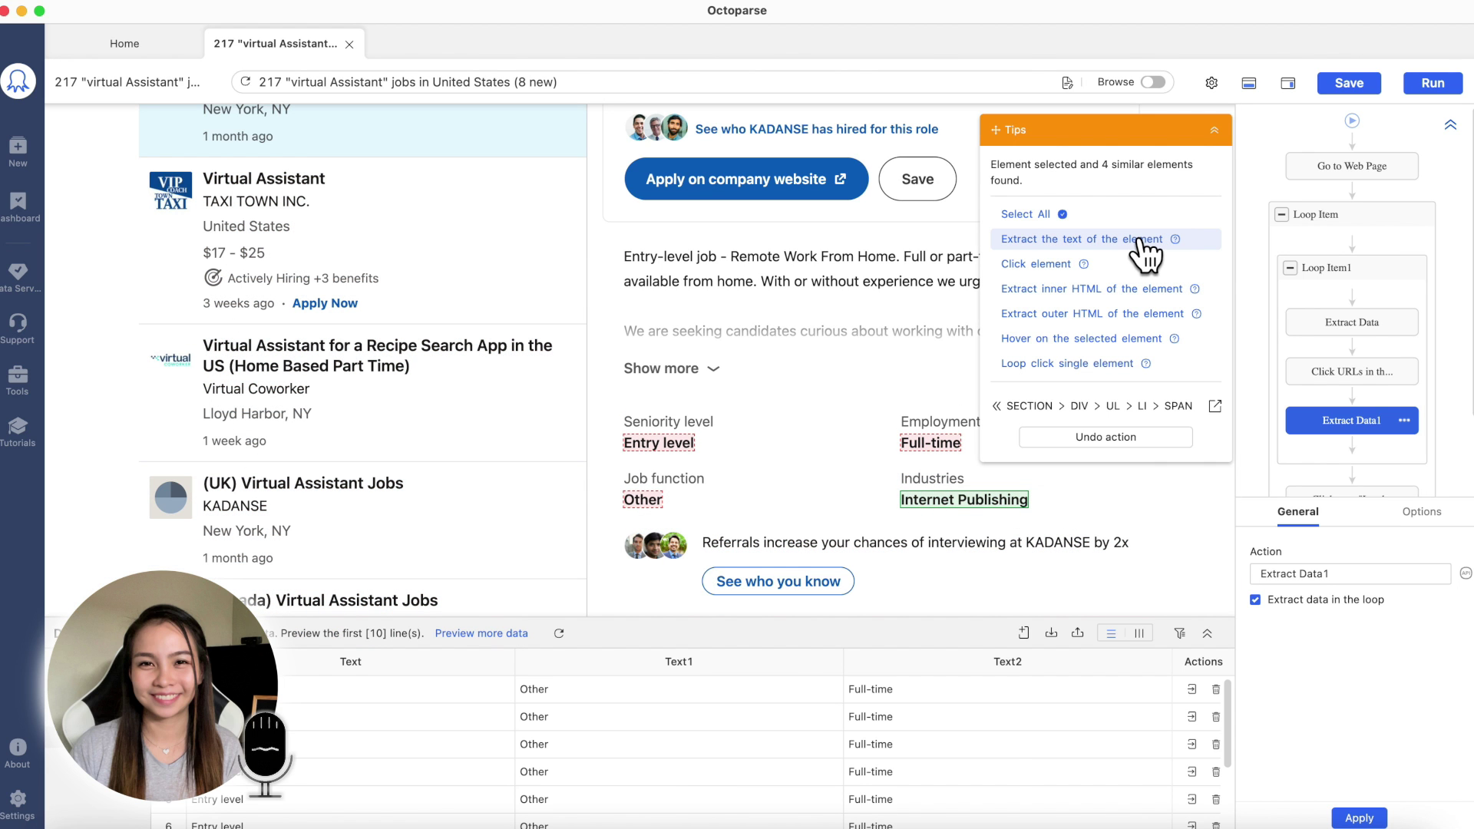
left_click(1145, 244)
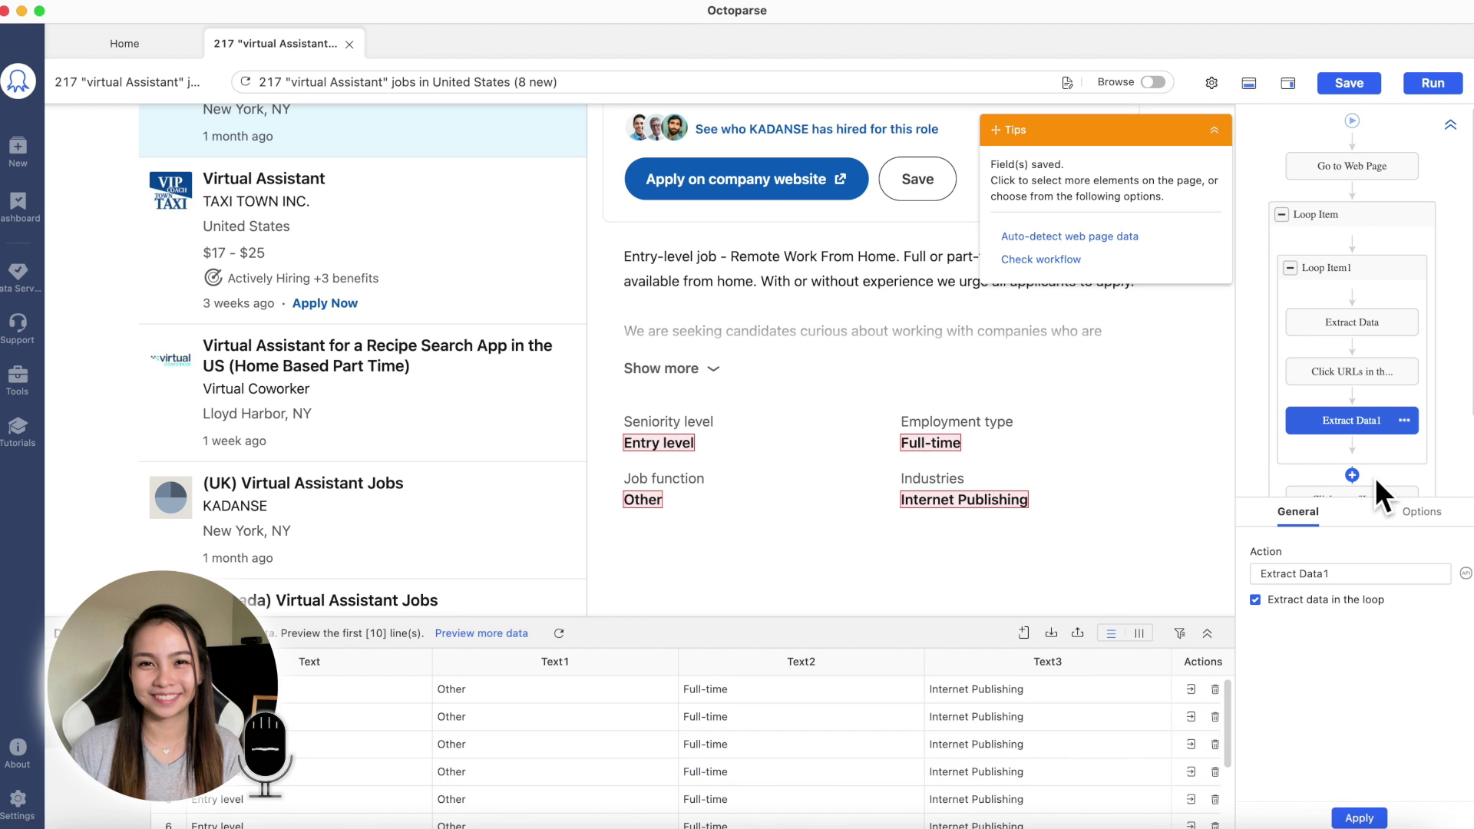
Make the Extract Data1 step wait 10 seconds before running
left_click(1421, 512)
left_click(1340, 583)
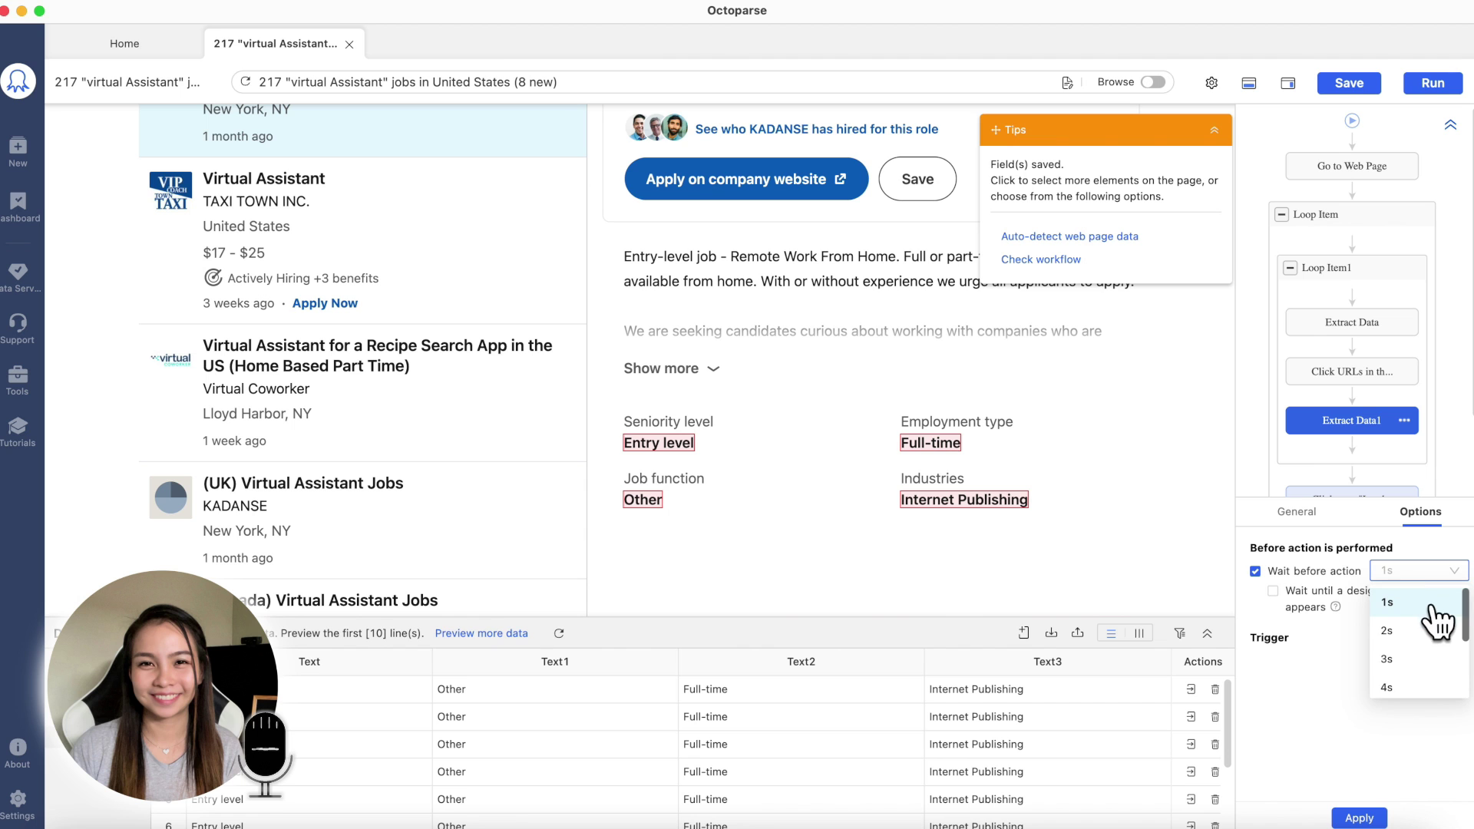
left_click(1393, 603)
left_click(1360, 818)
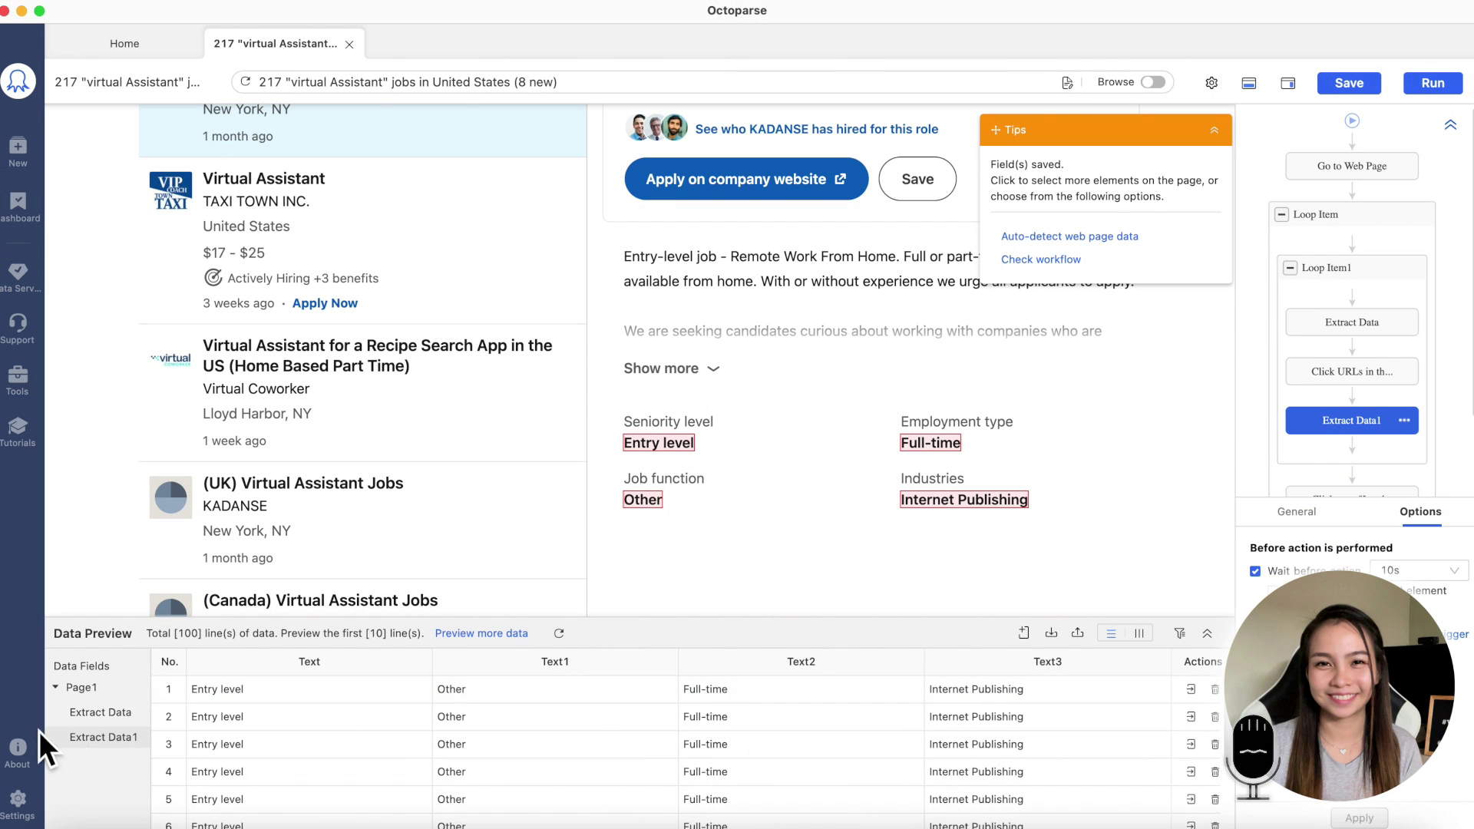
Rename the Extract Data step to 'Auto Detect Data'
left_click(100, 712)
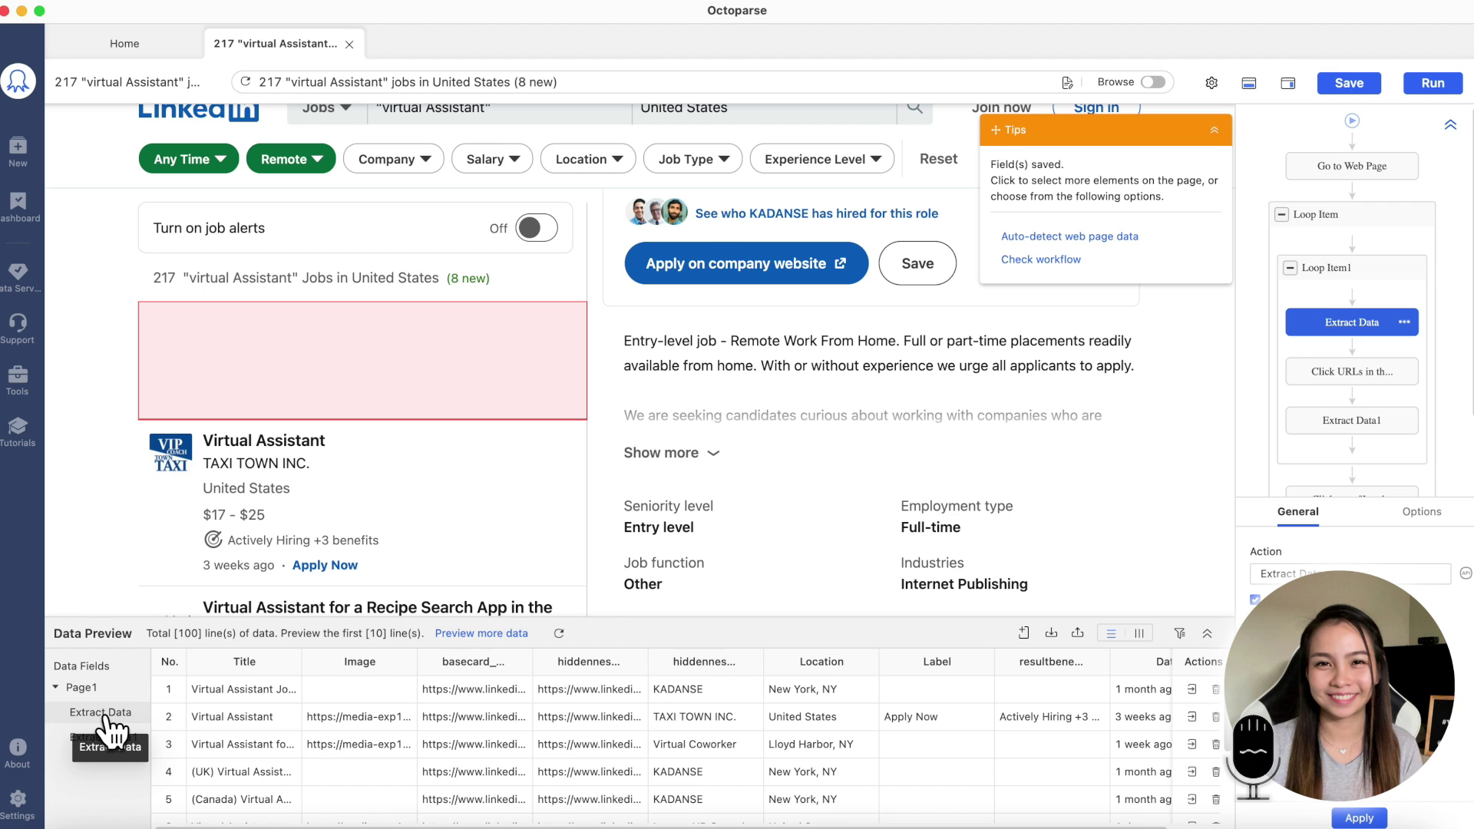
left_click(1405, 323)
left_click(1351, 349)
type("Auto Detect Data")
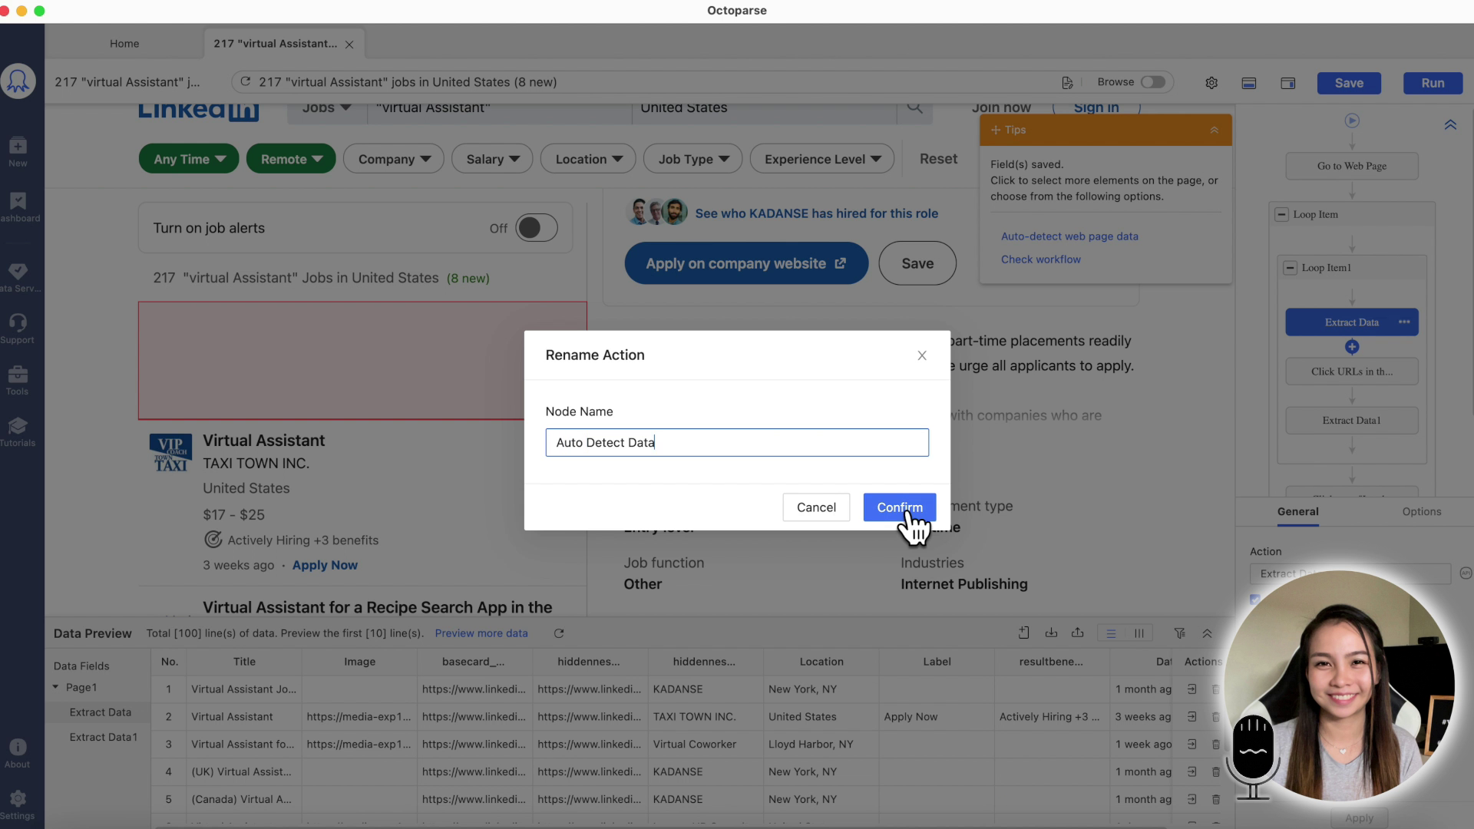
left_click(897, 507)
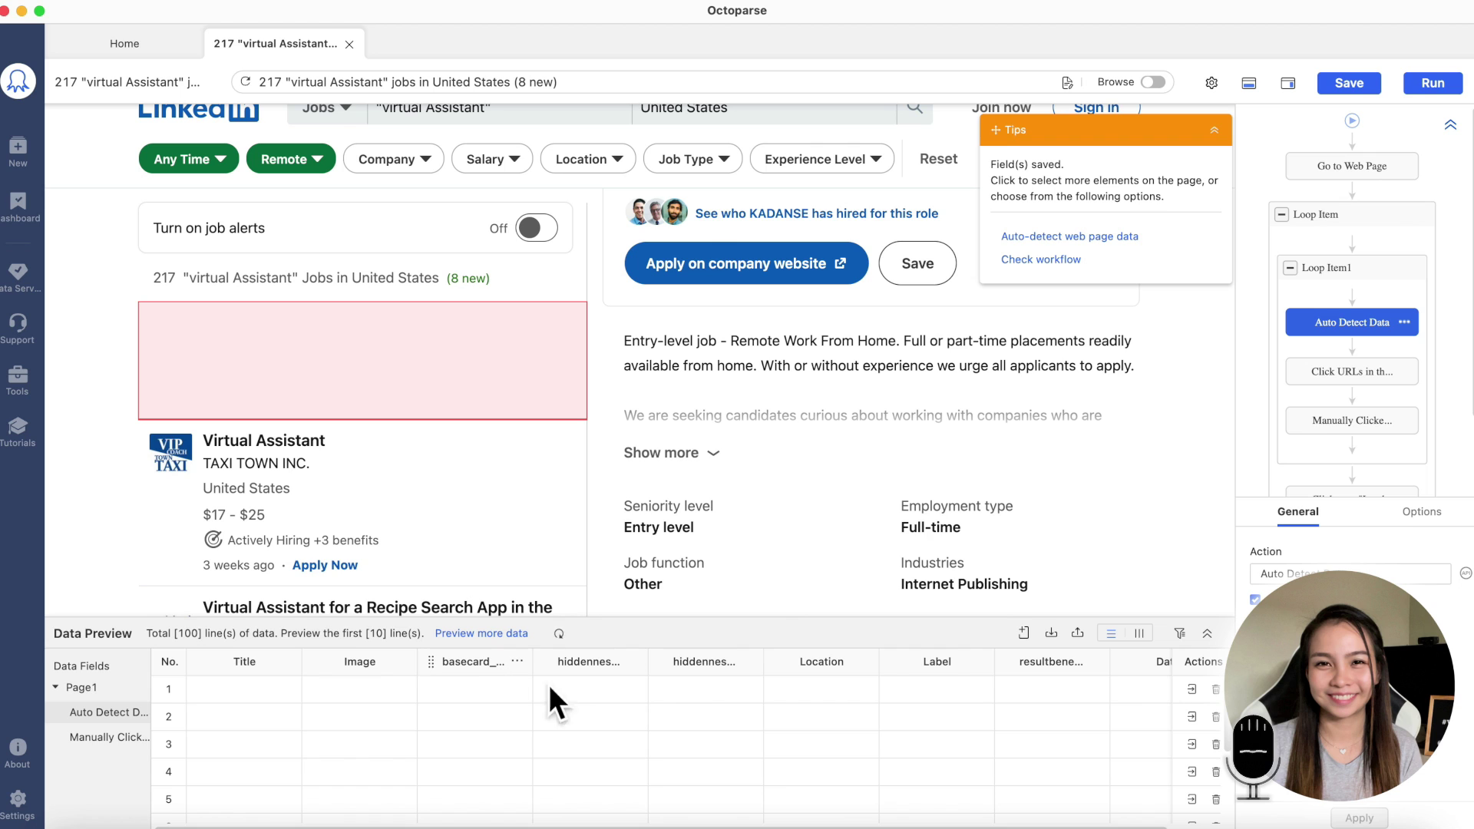
Rename the Extract Data1 step to 'Manually Clicked Data'
left_click(1409, 422)
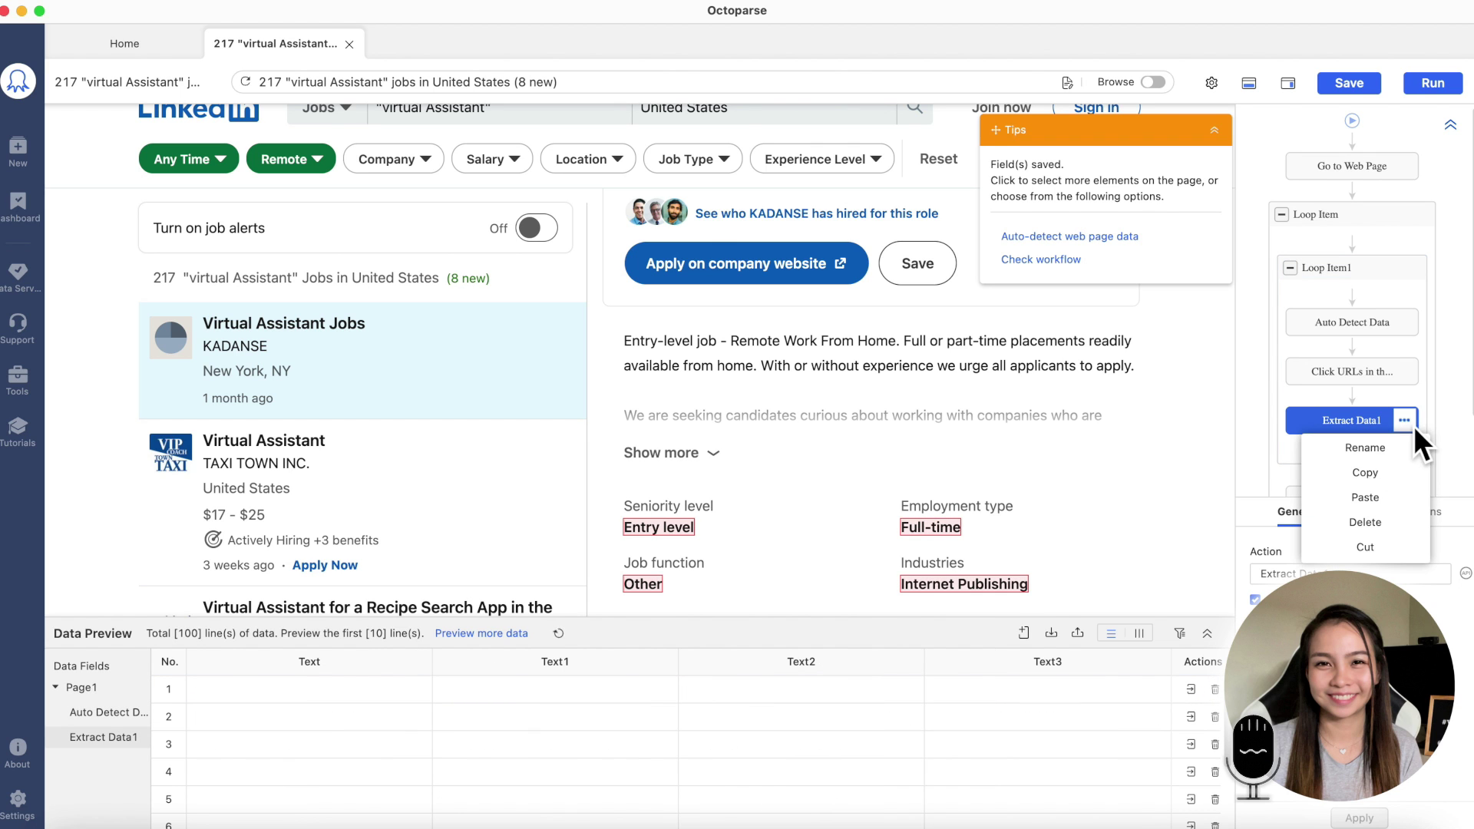
left_click(1382, 448)
type("Manually Clicked Data")
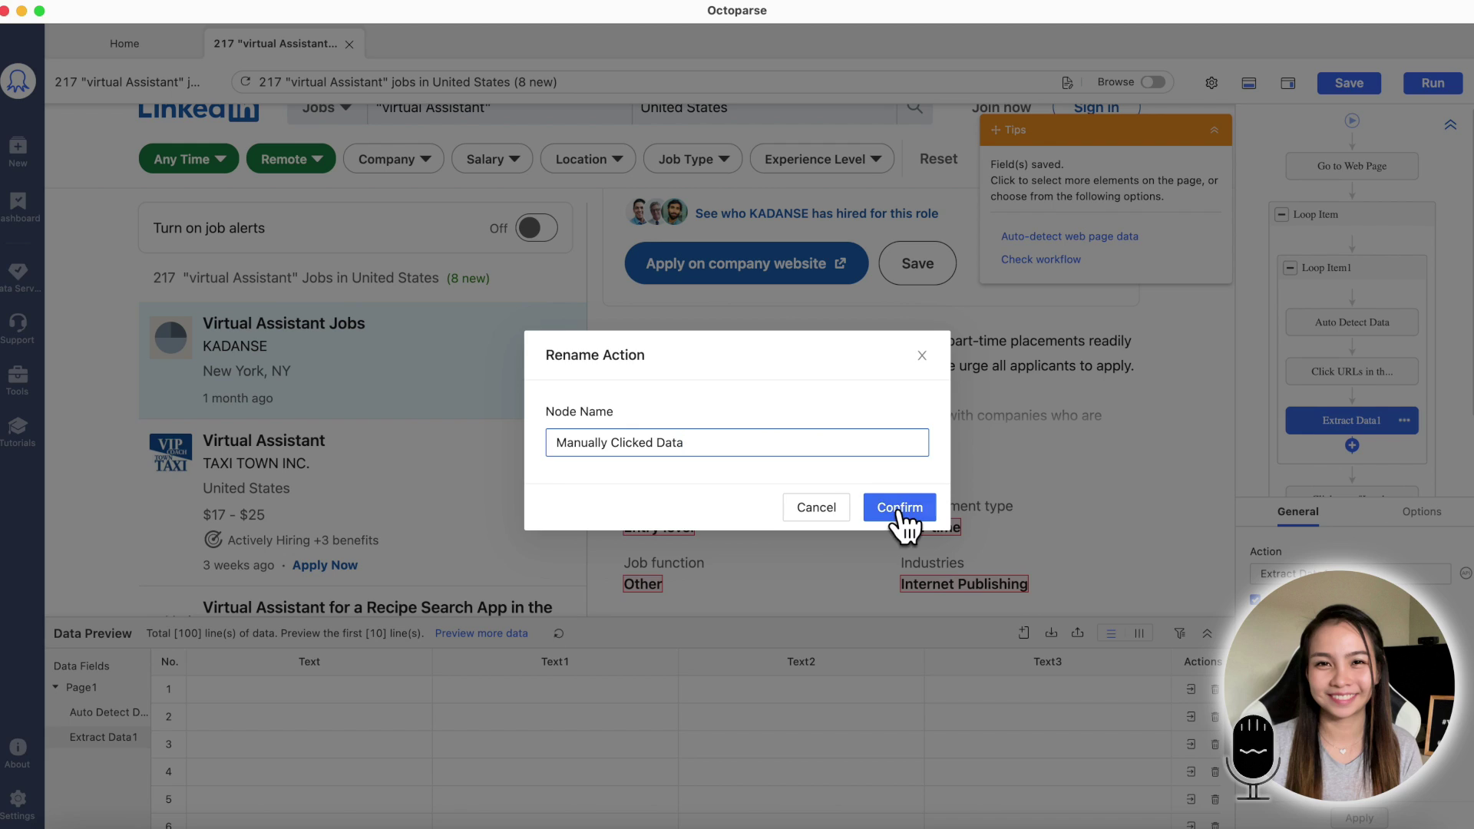
left_click(903, 509)
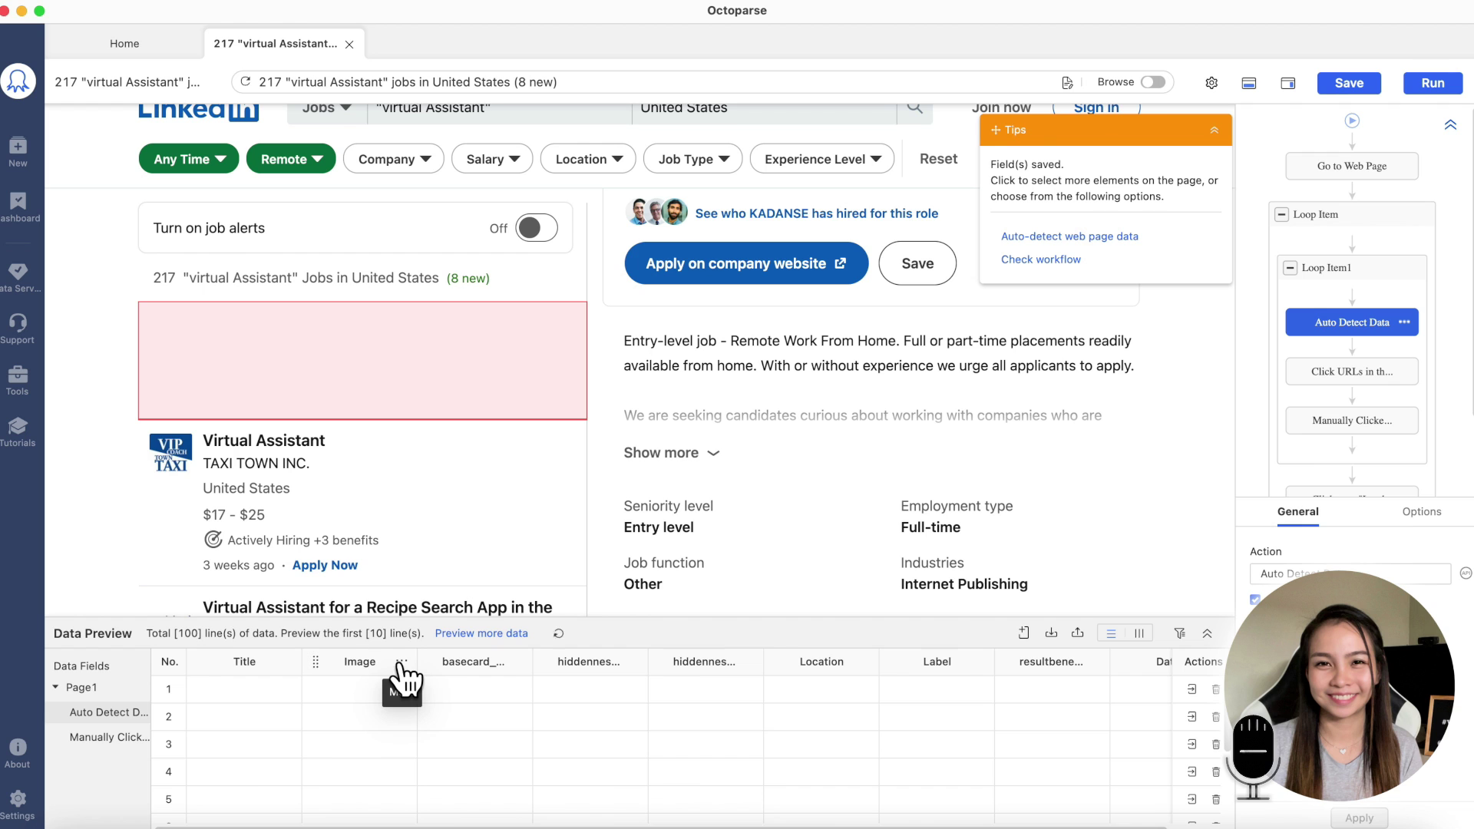
Delete the Image column from the Auto Detect Data table
left_click(400, 665)
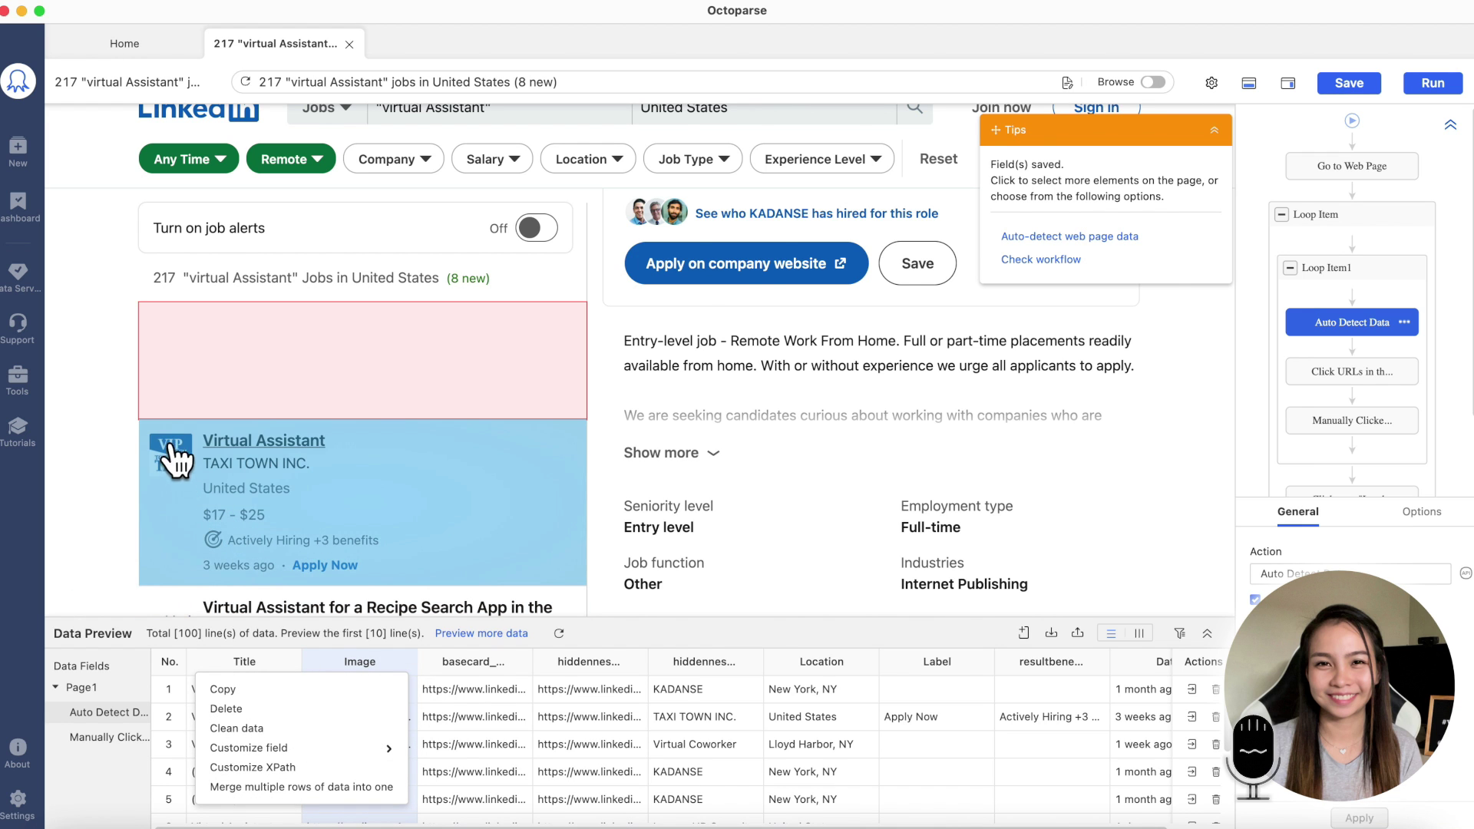
left_click(293, 718)
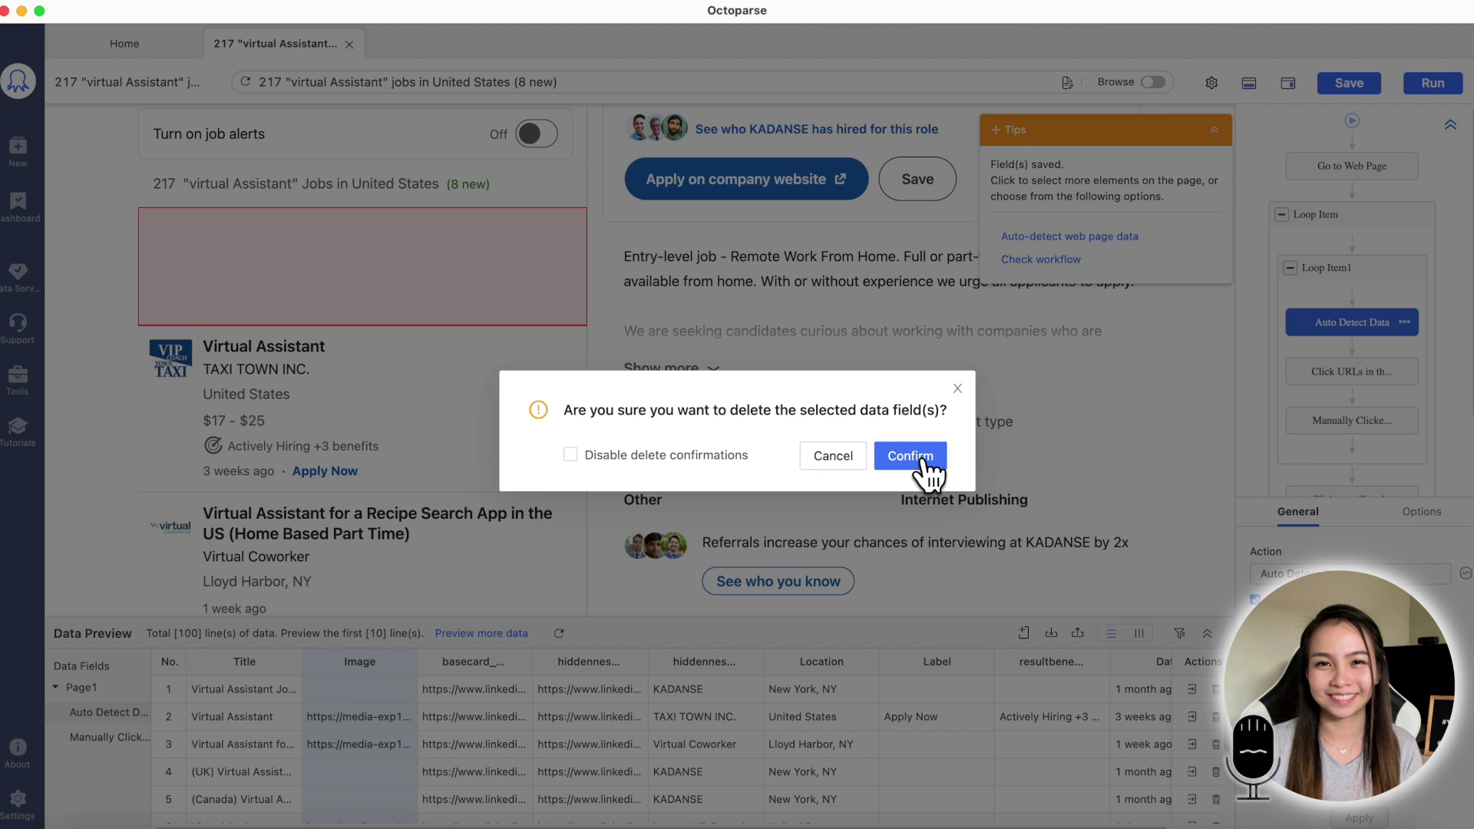
left_click(917, 458)
Rename the link and company column headers to Company_Link and Company
left_click(413, 663)
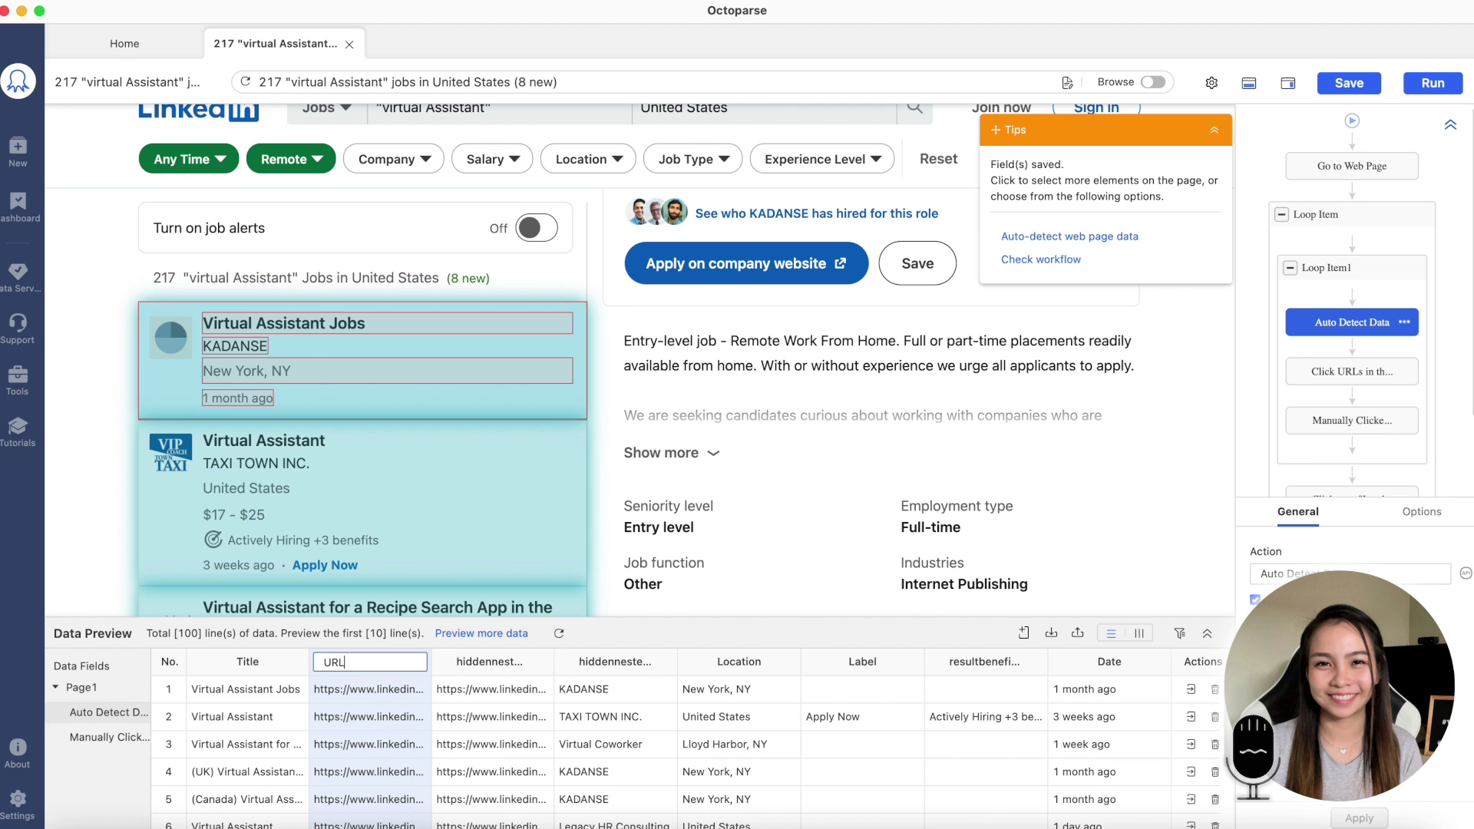
double_click(491, 662)
type("Company")
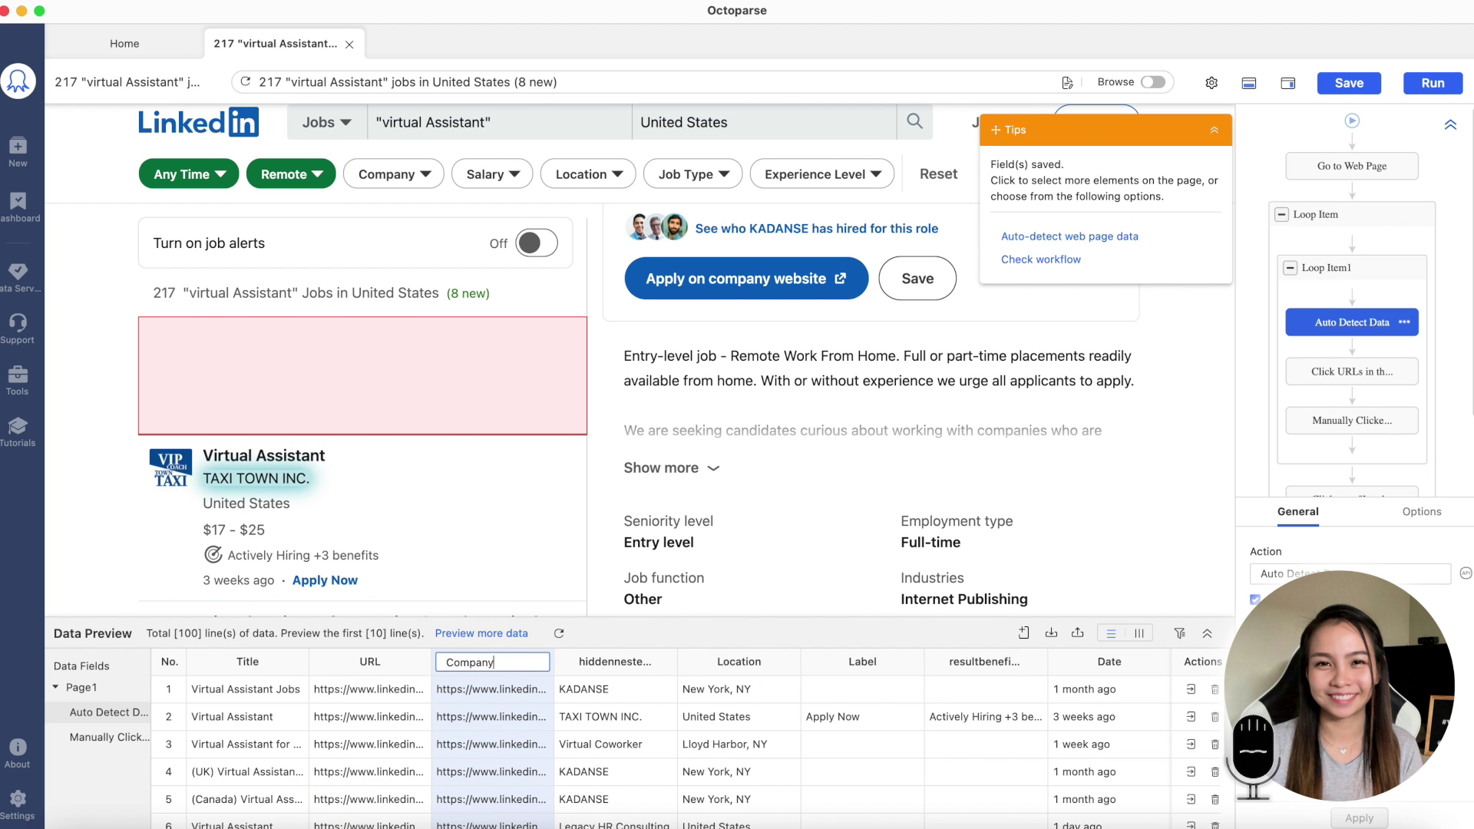
type("_Link")
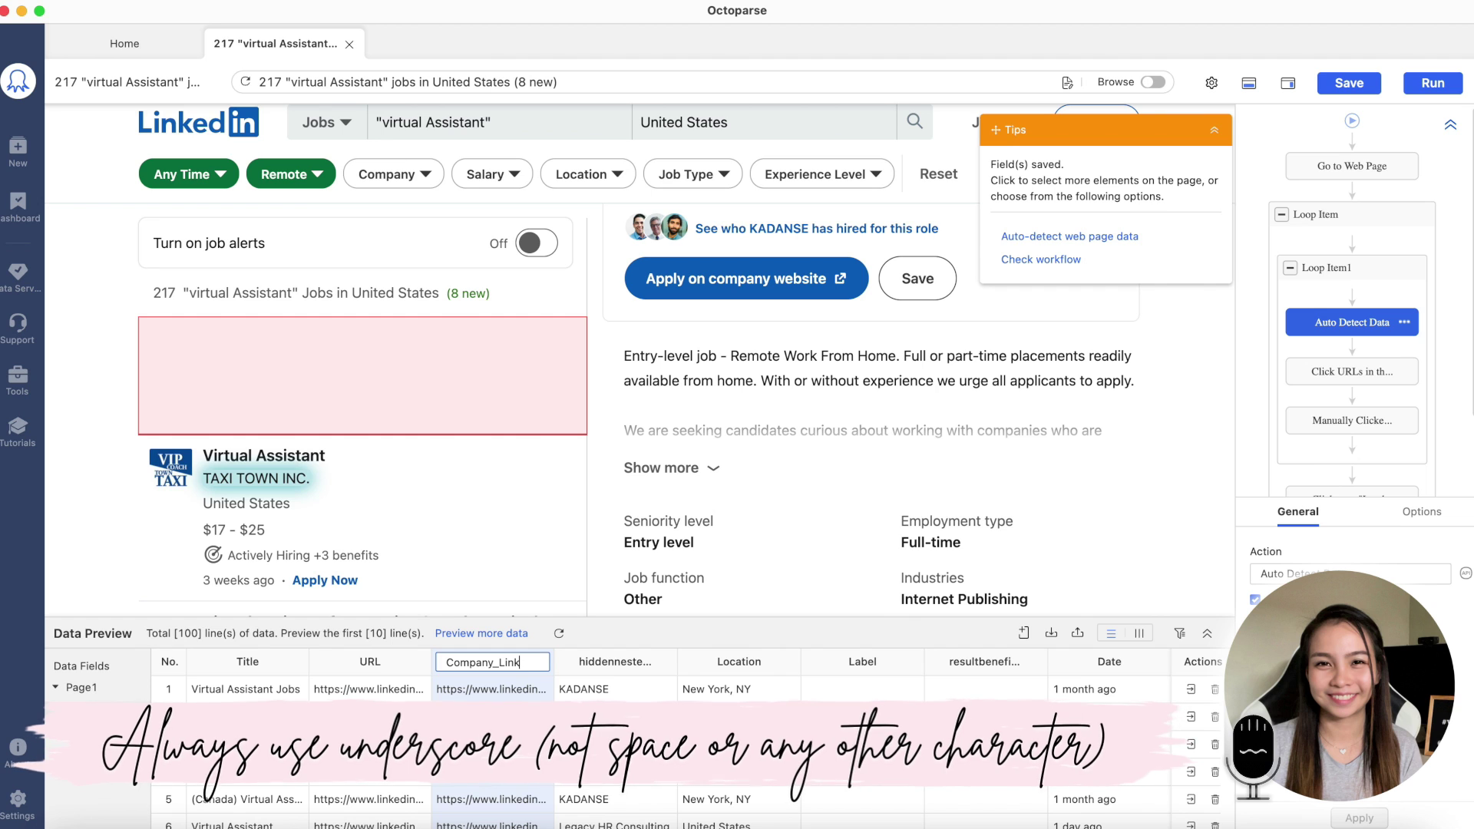
key("Tab")
type("C")
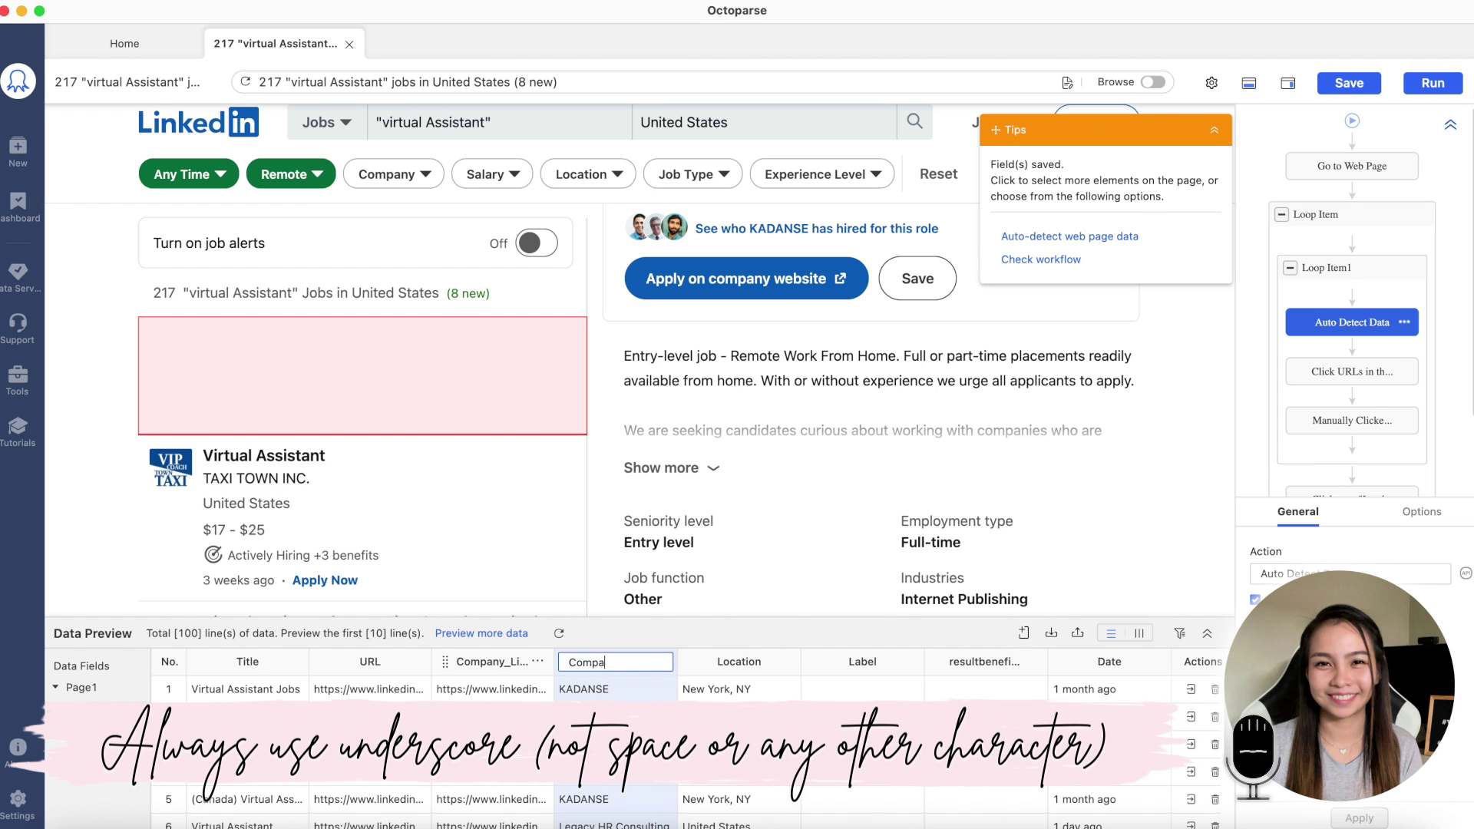
type("ompany")
key("Tab")
key("Tab")
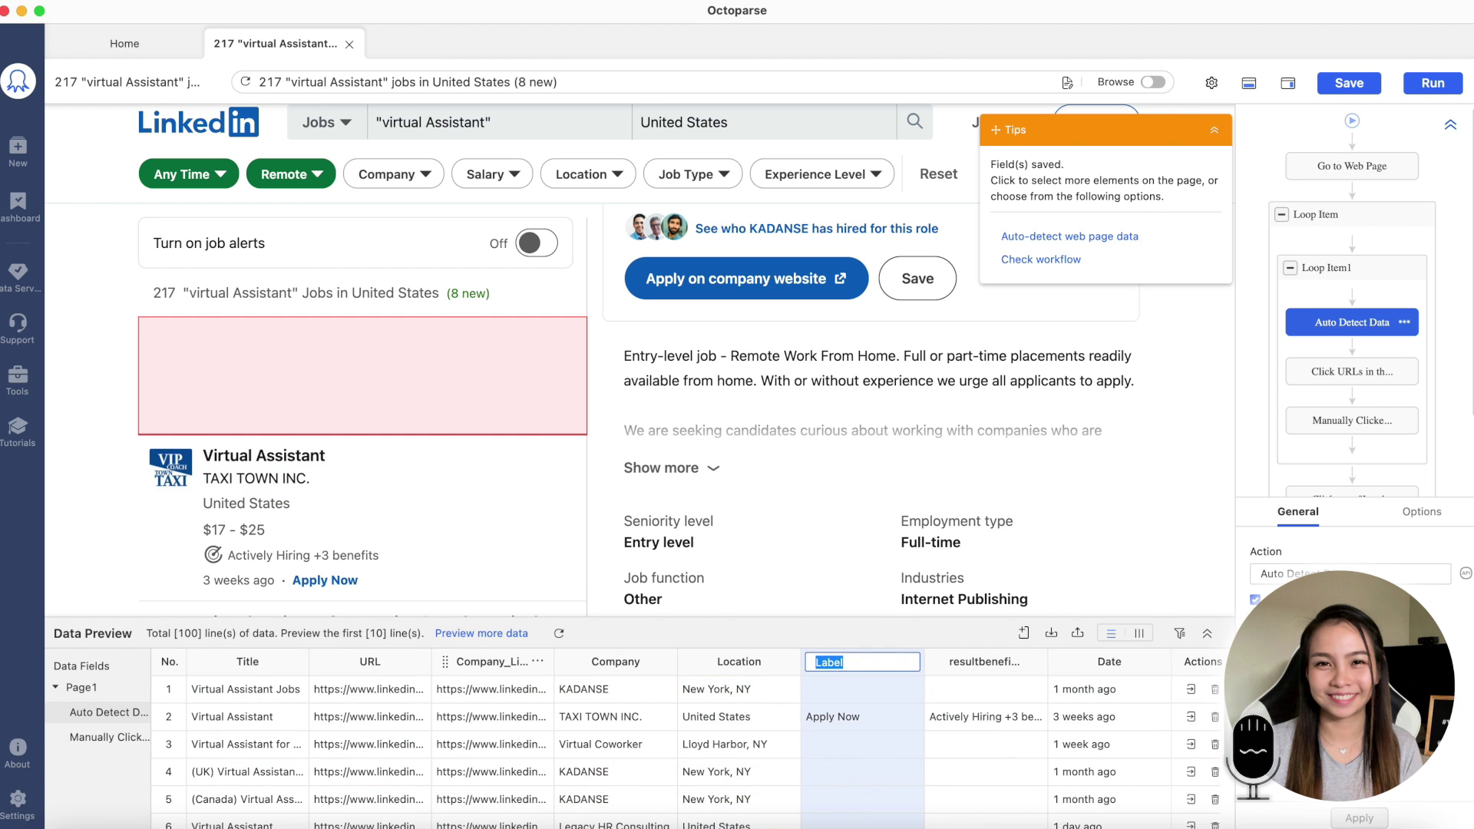
left_click(954, 688)
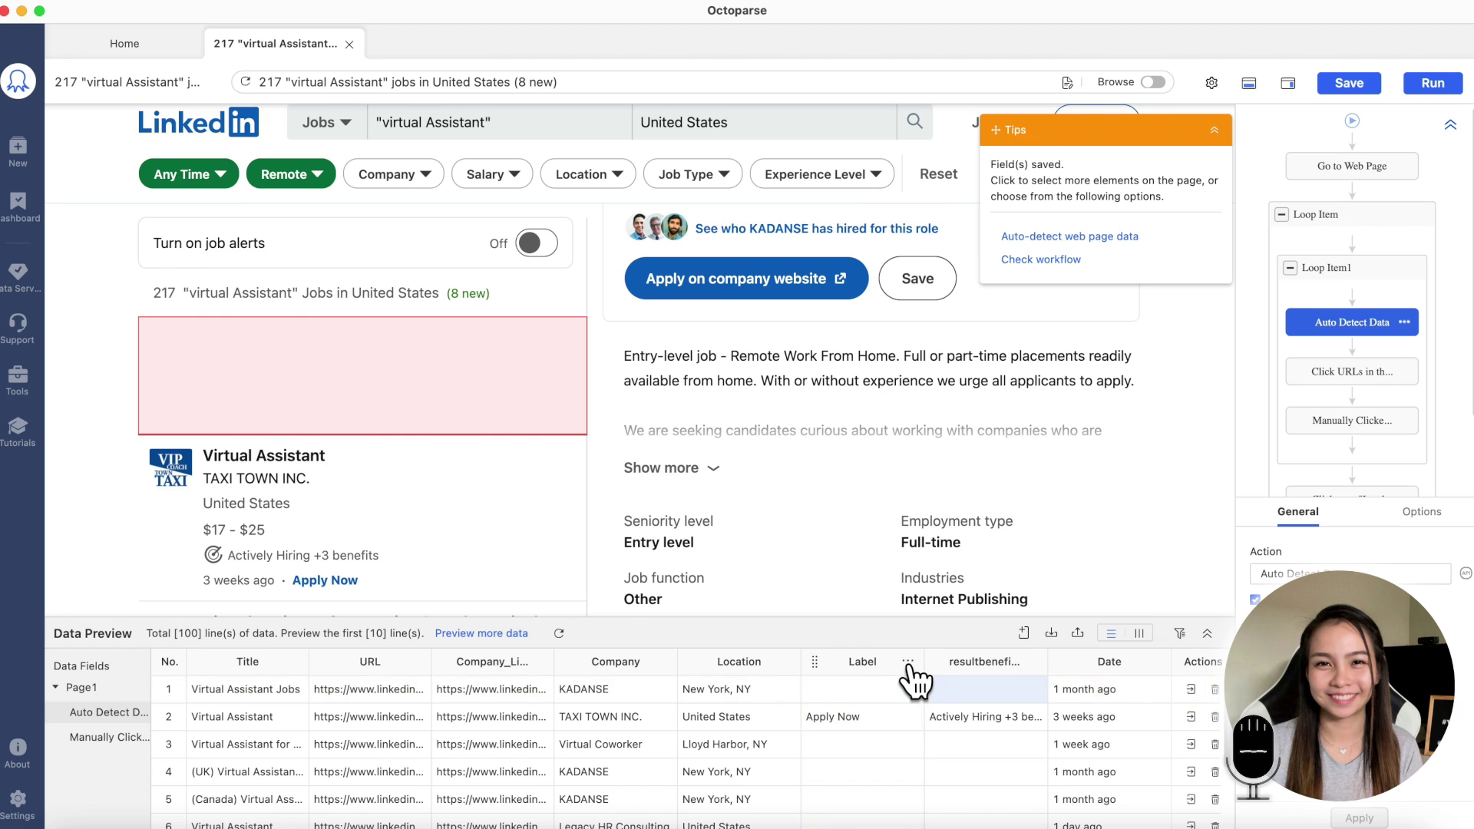
Delete the Label and benefits columns
left_click(865, 665)
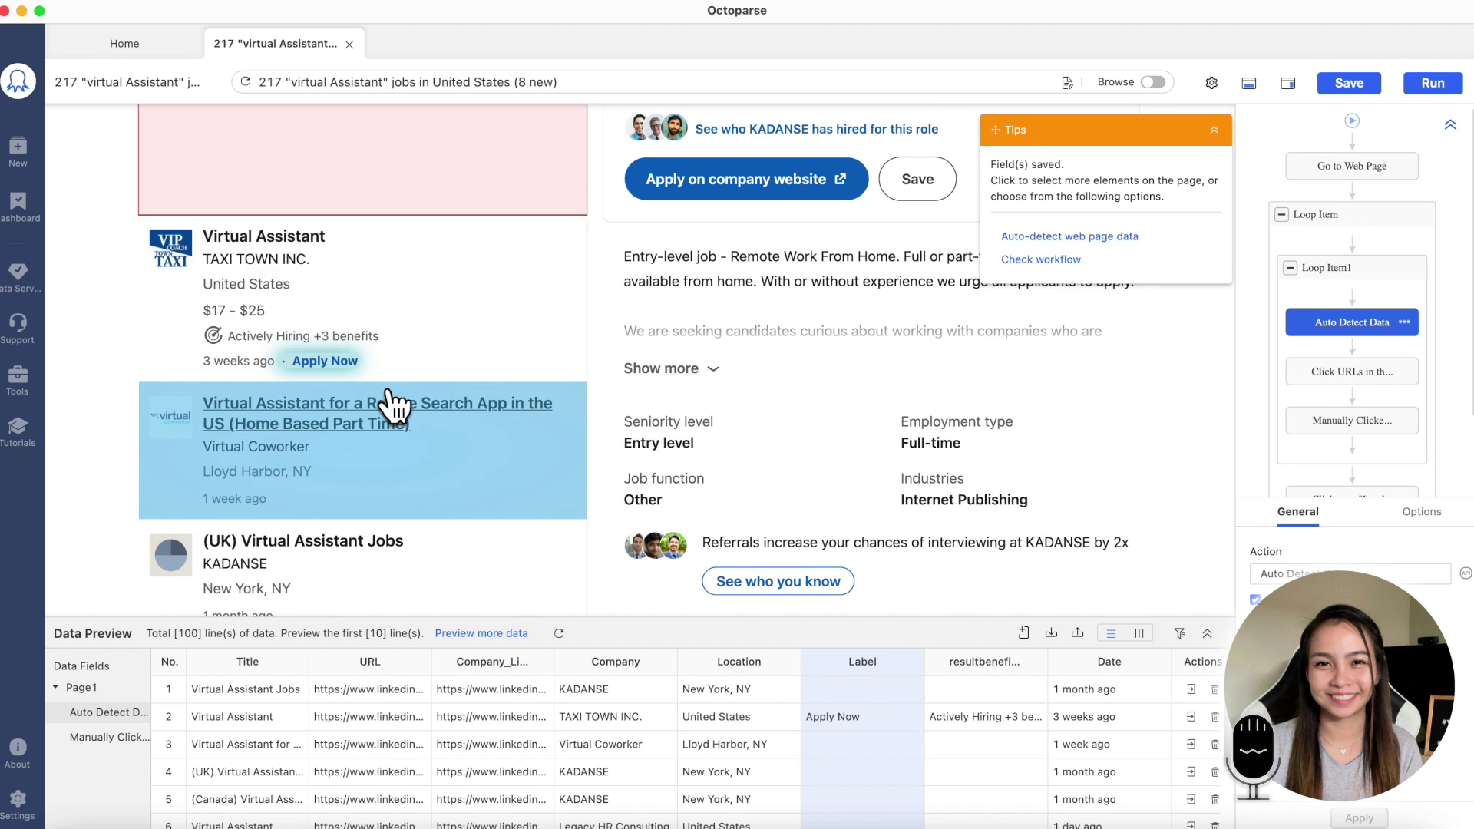
right_click(915, 674)
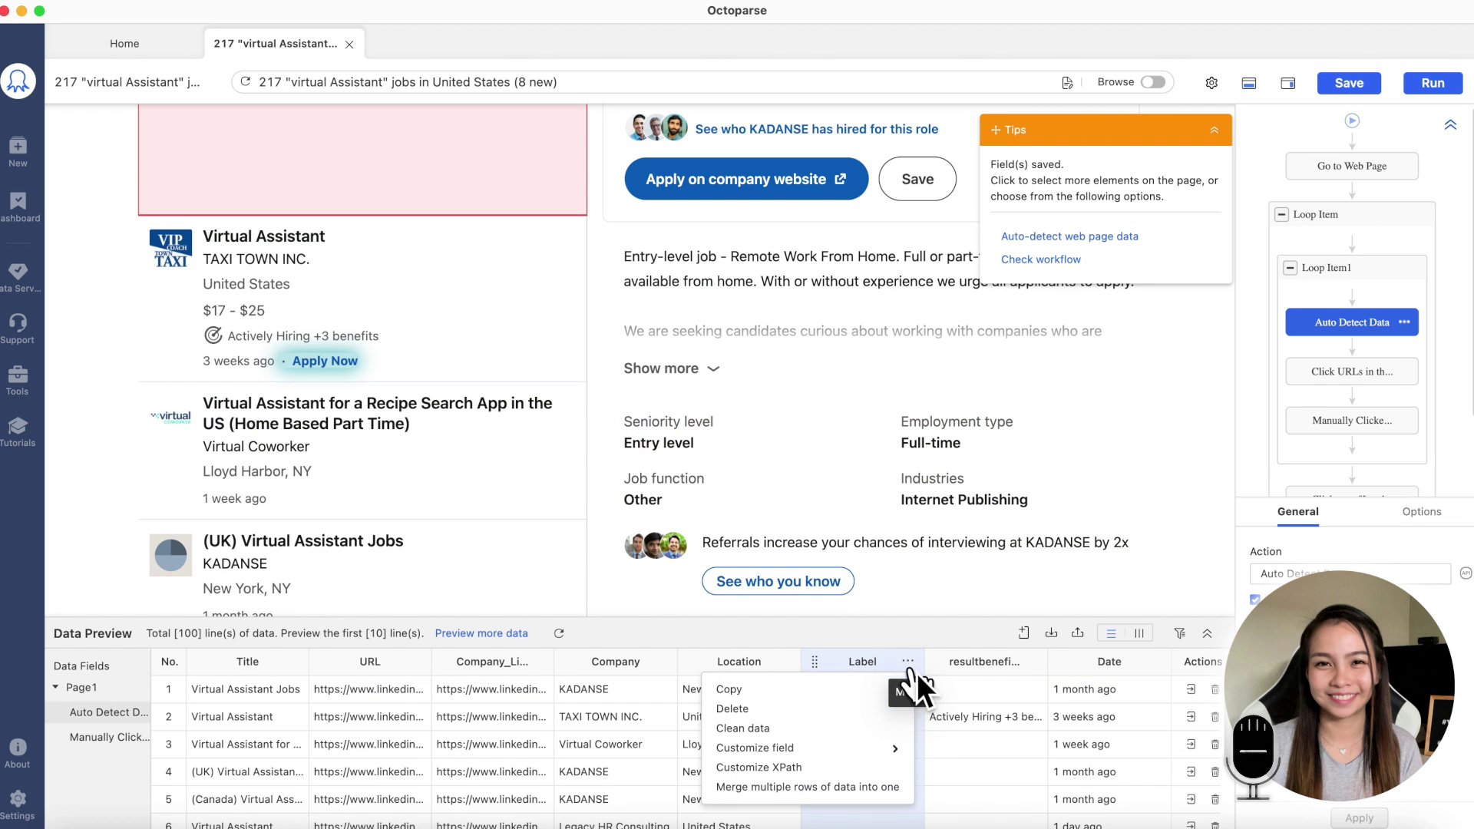
left_click(802, 714)
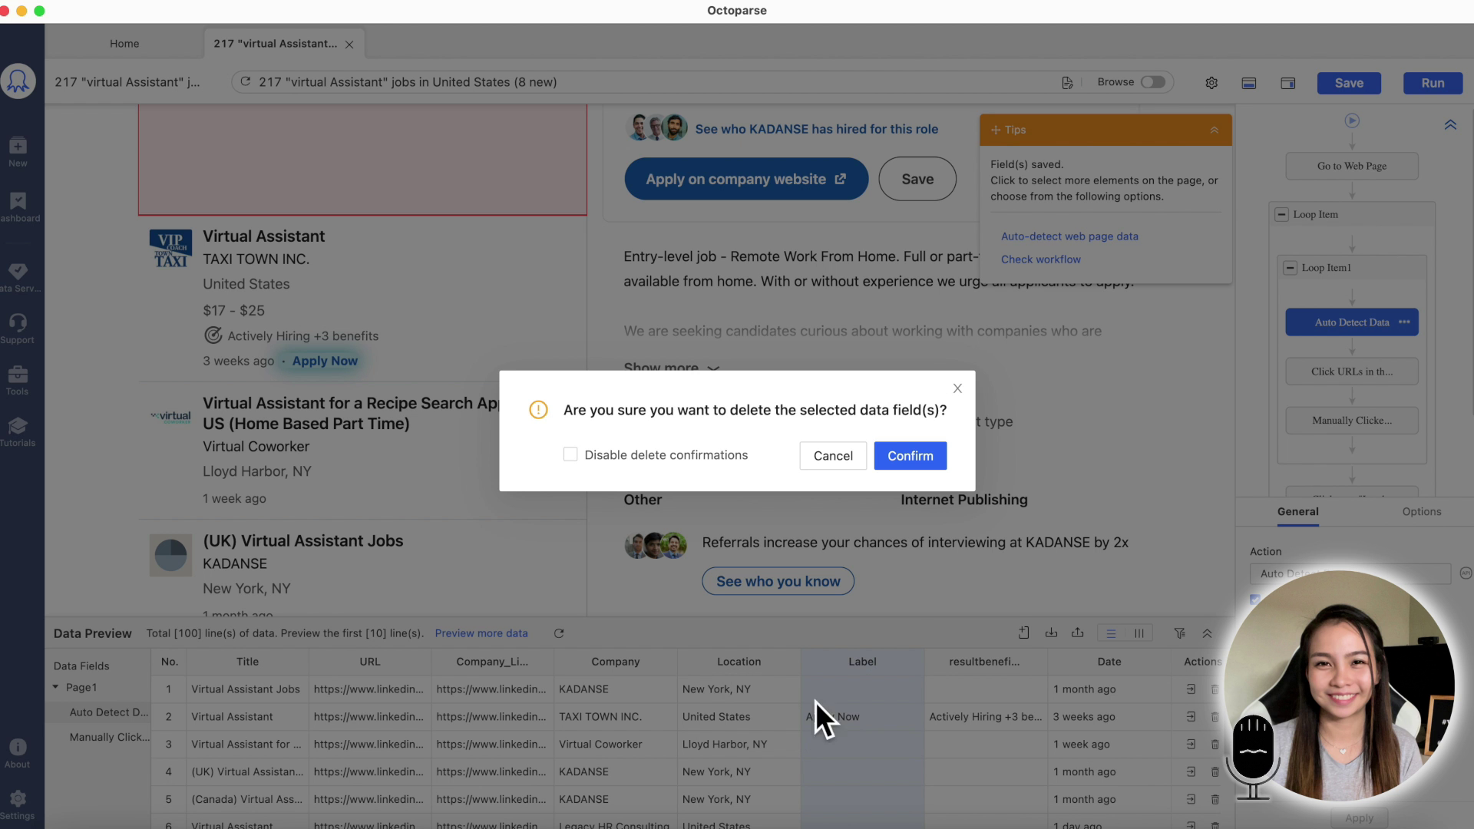
left_click(924, 461)
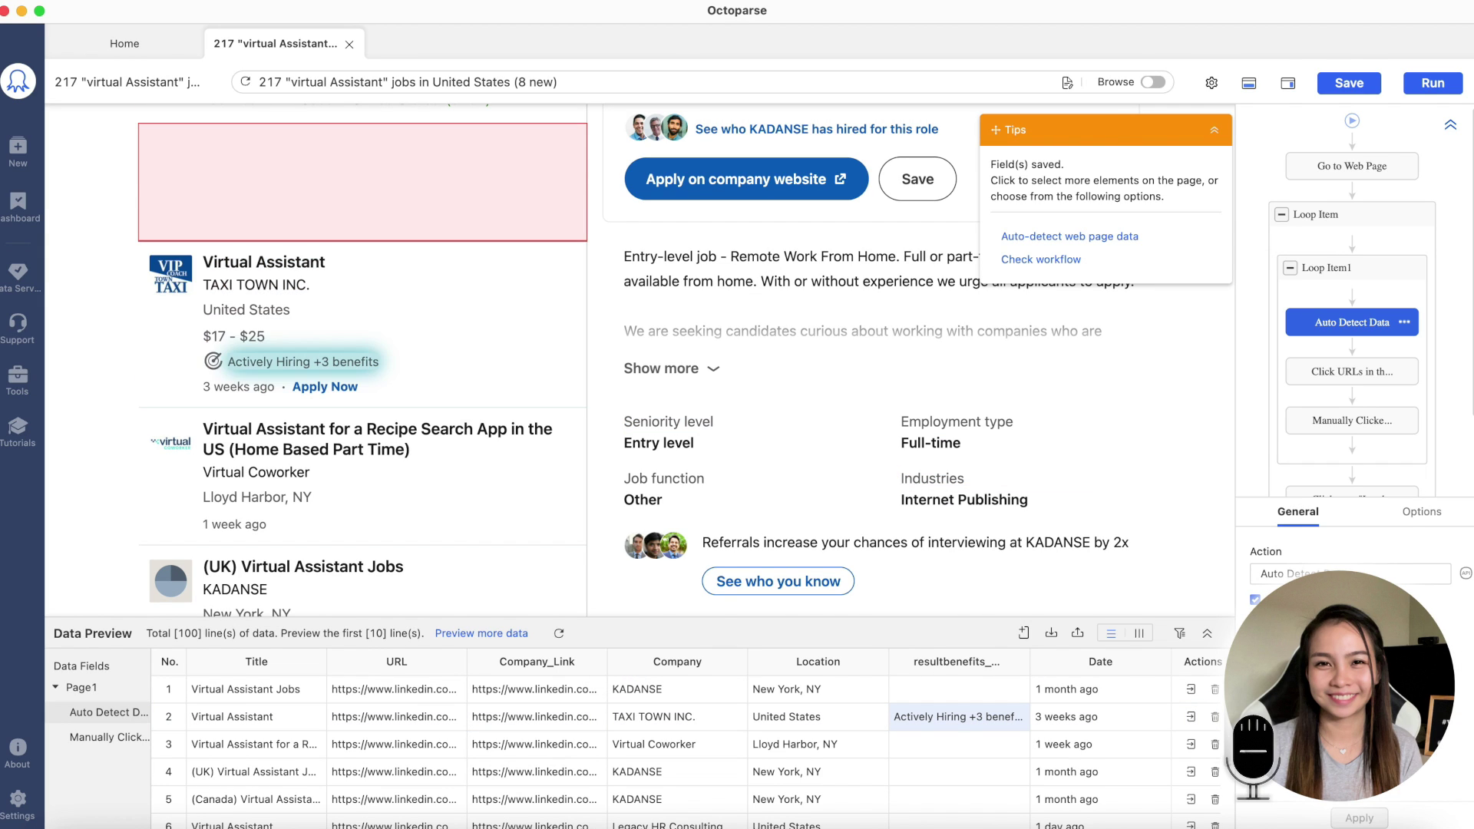
left_click(1016, 663)
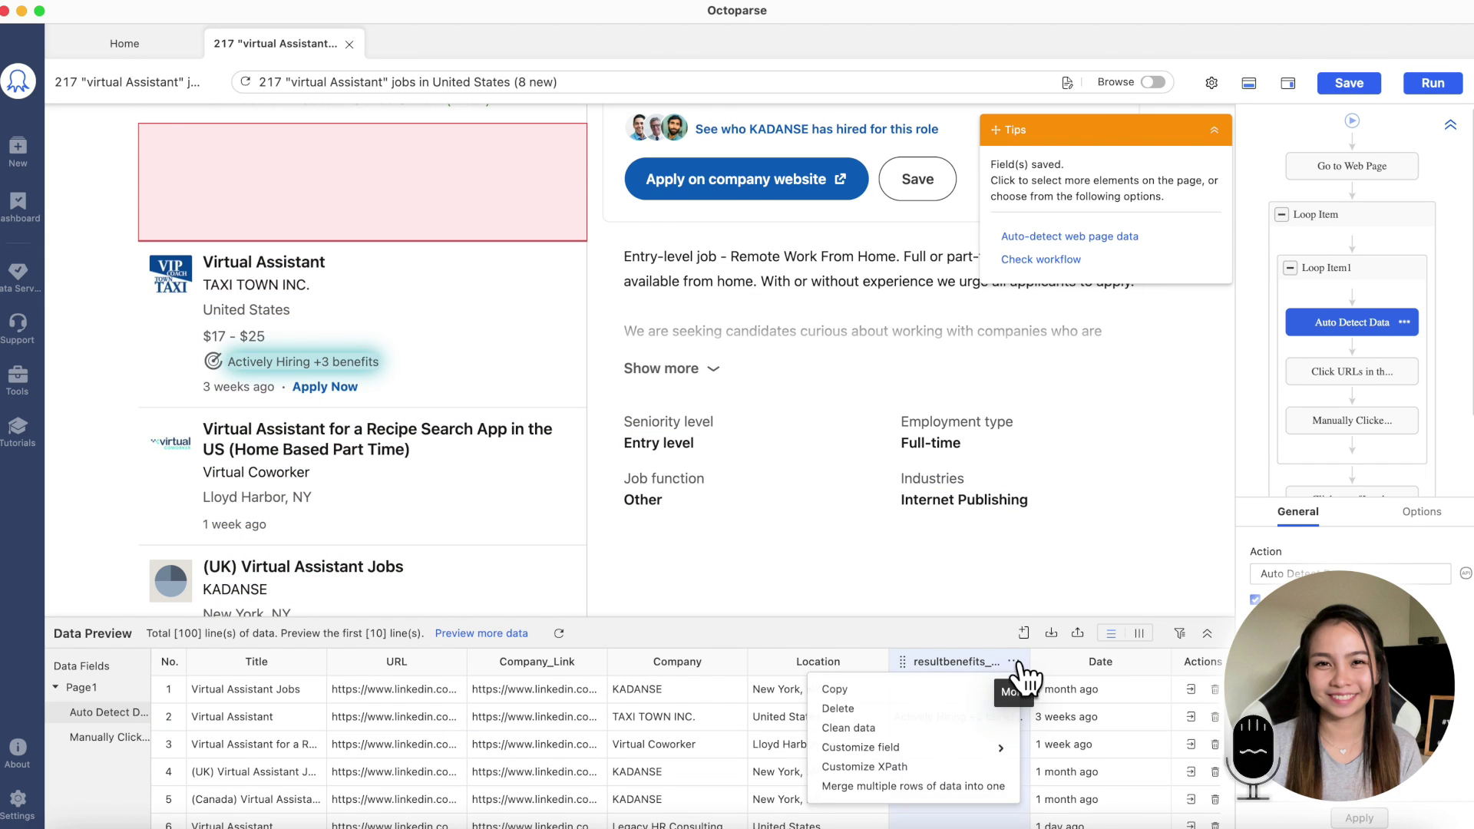
left_click(931, 713)
left_click(932, 459)
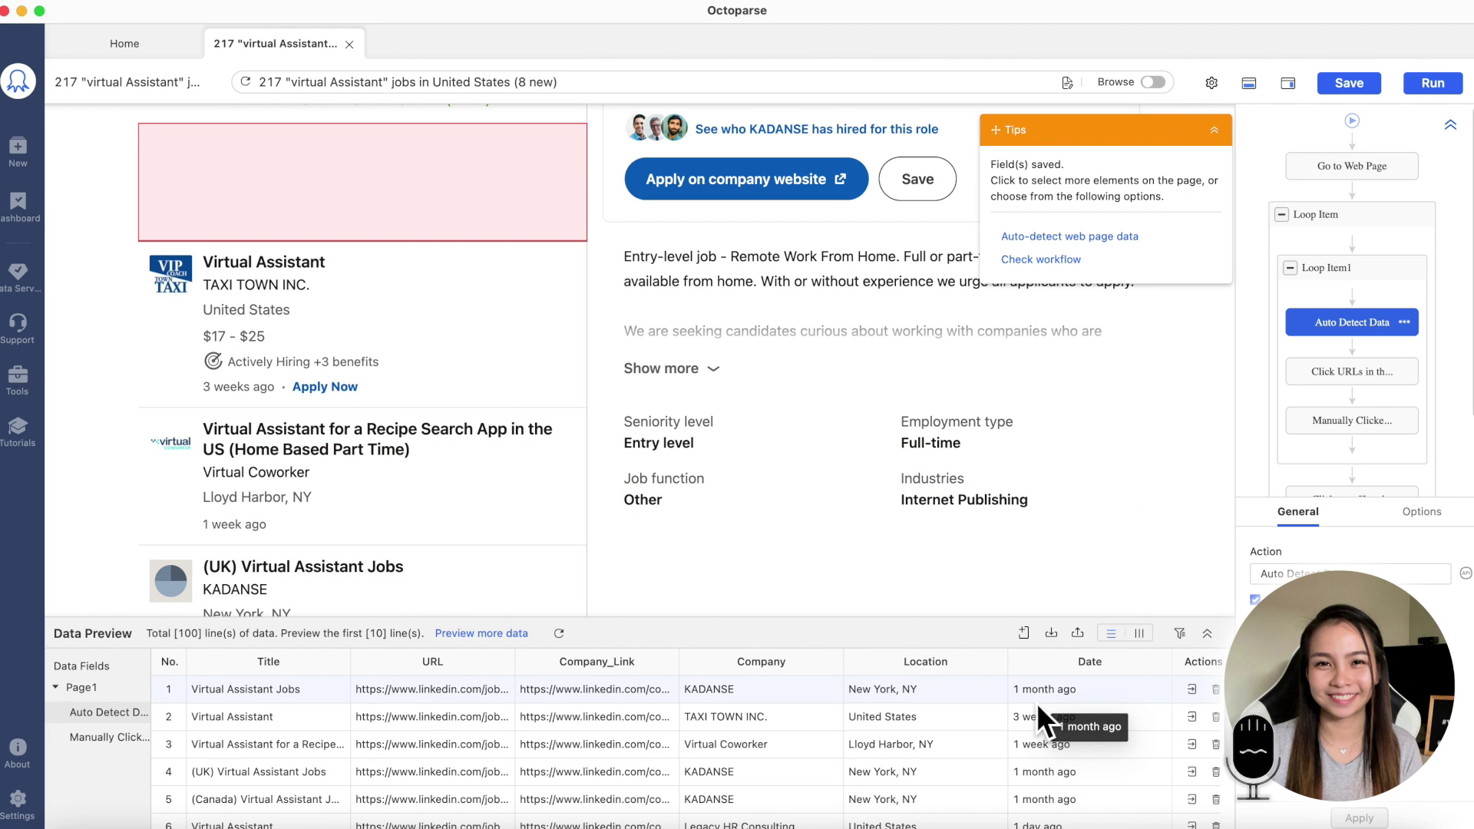
Set the Date column to extract the datetime attribute, then show the Manually Clicked Data preview
left_click(1153, 662)
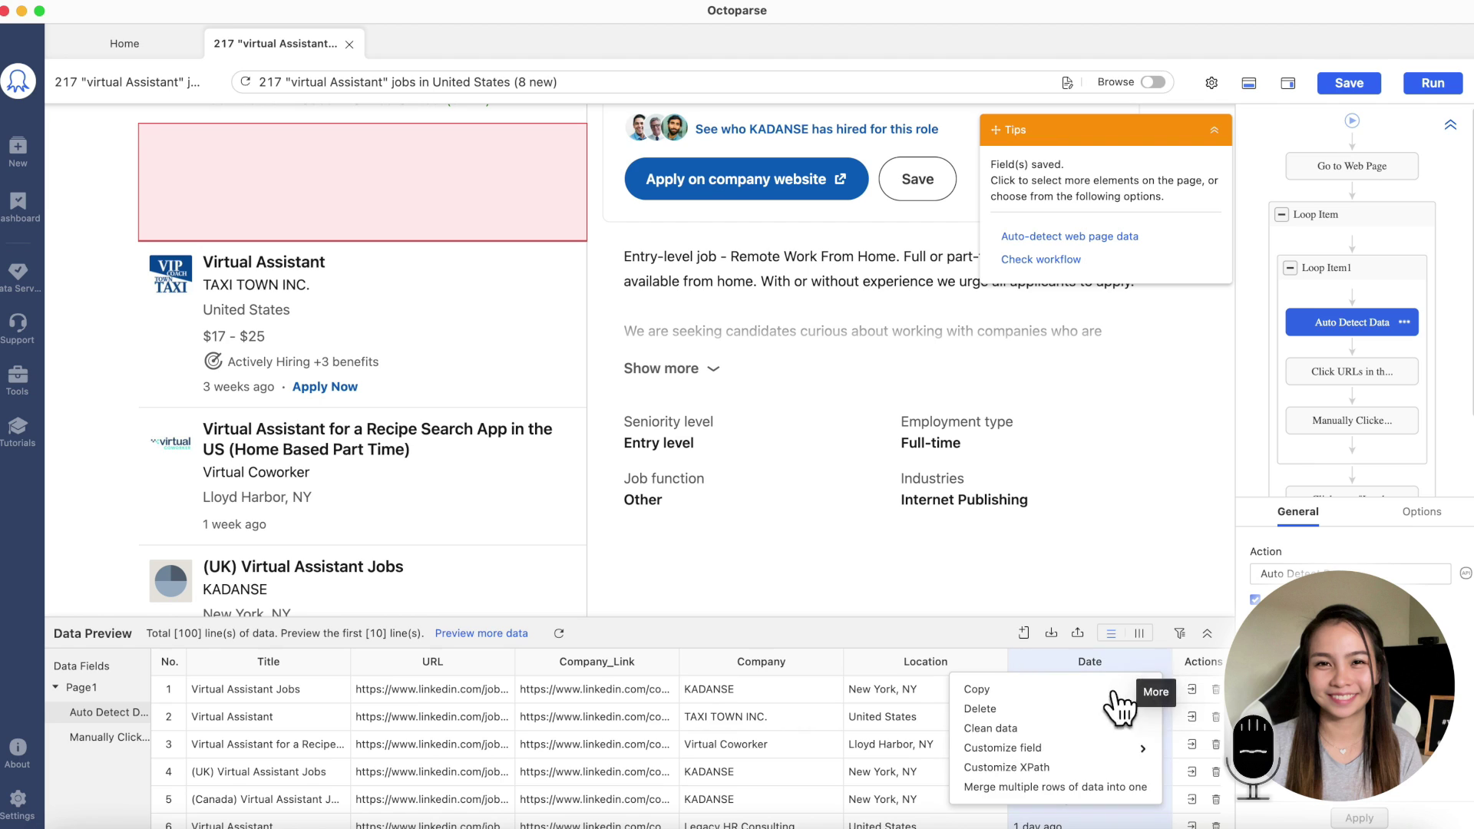
mouse_move(1117, 756)
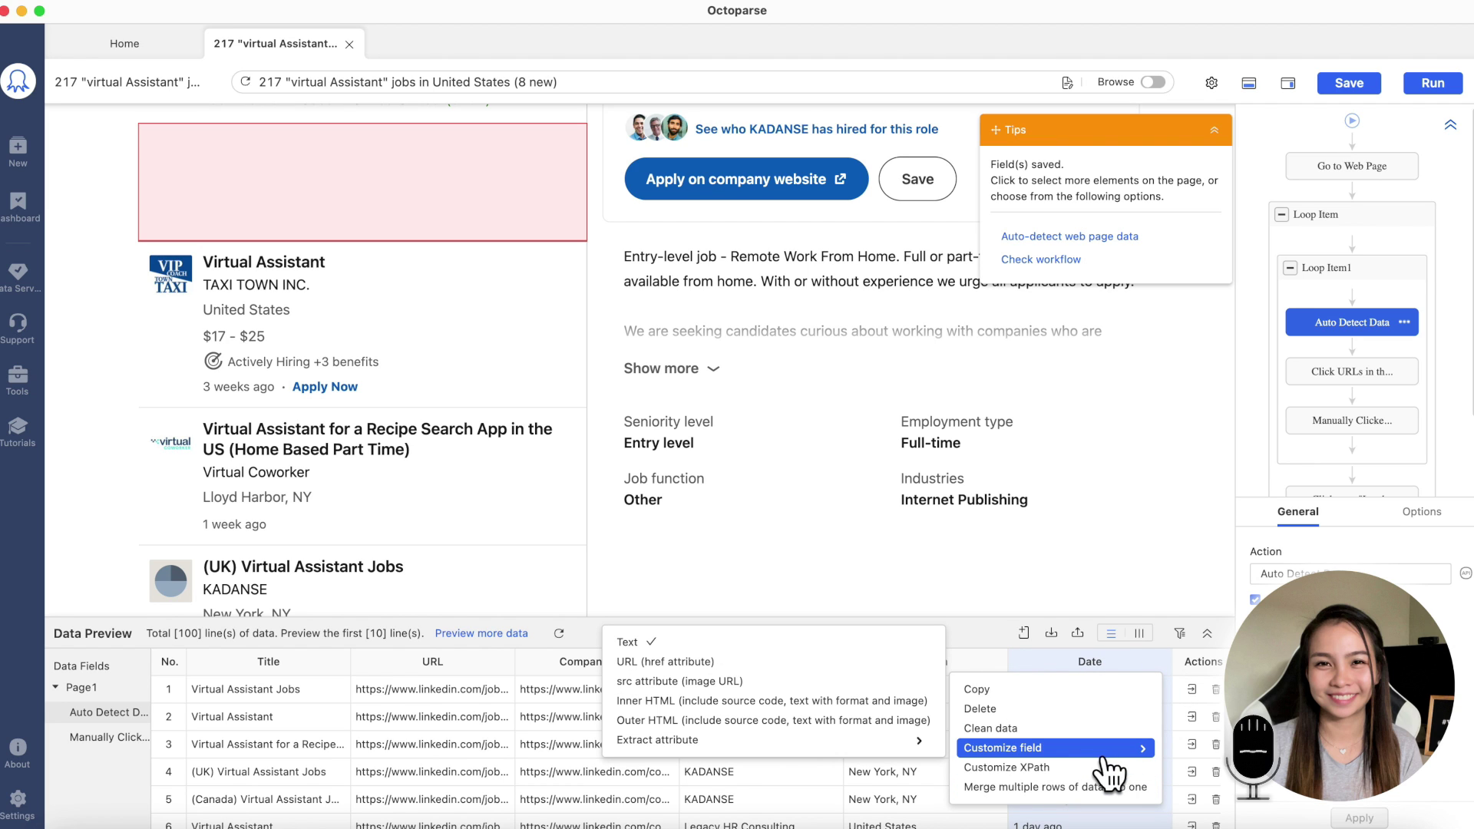
mouse_move(917, 751)
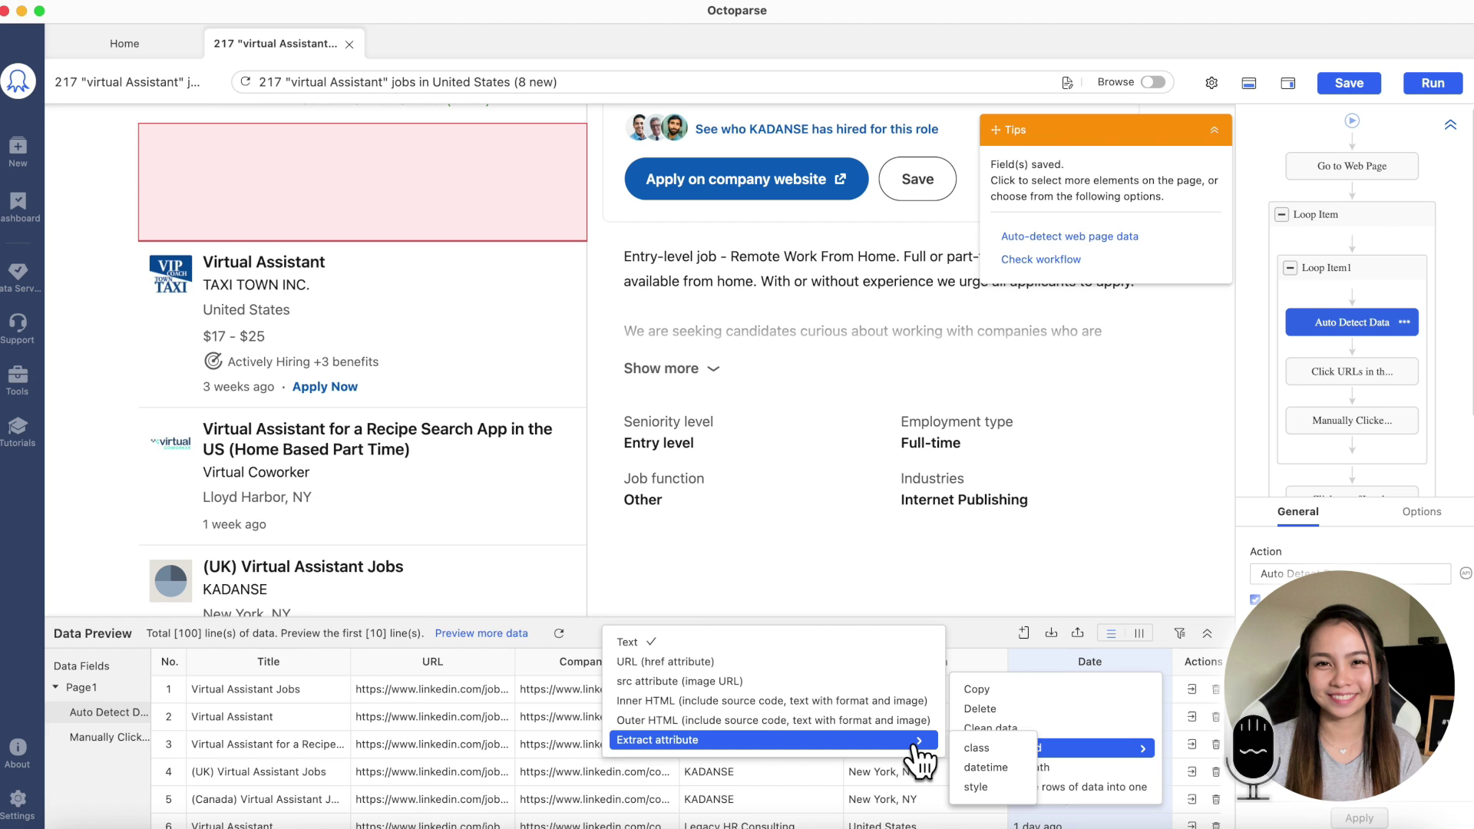
left_click(980, 767)
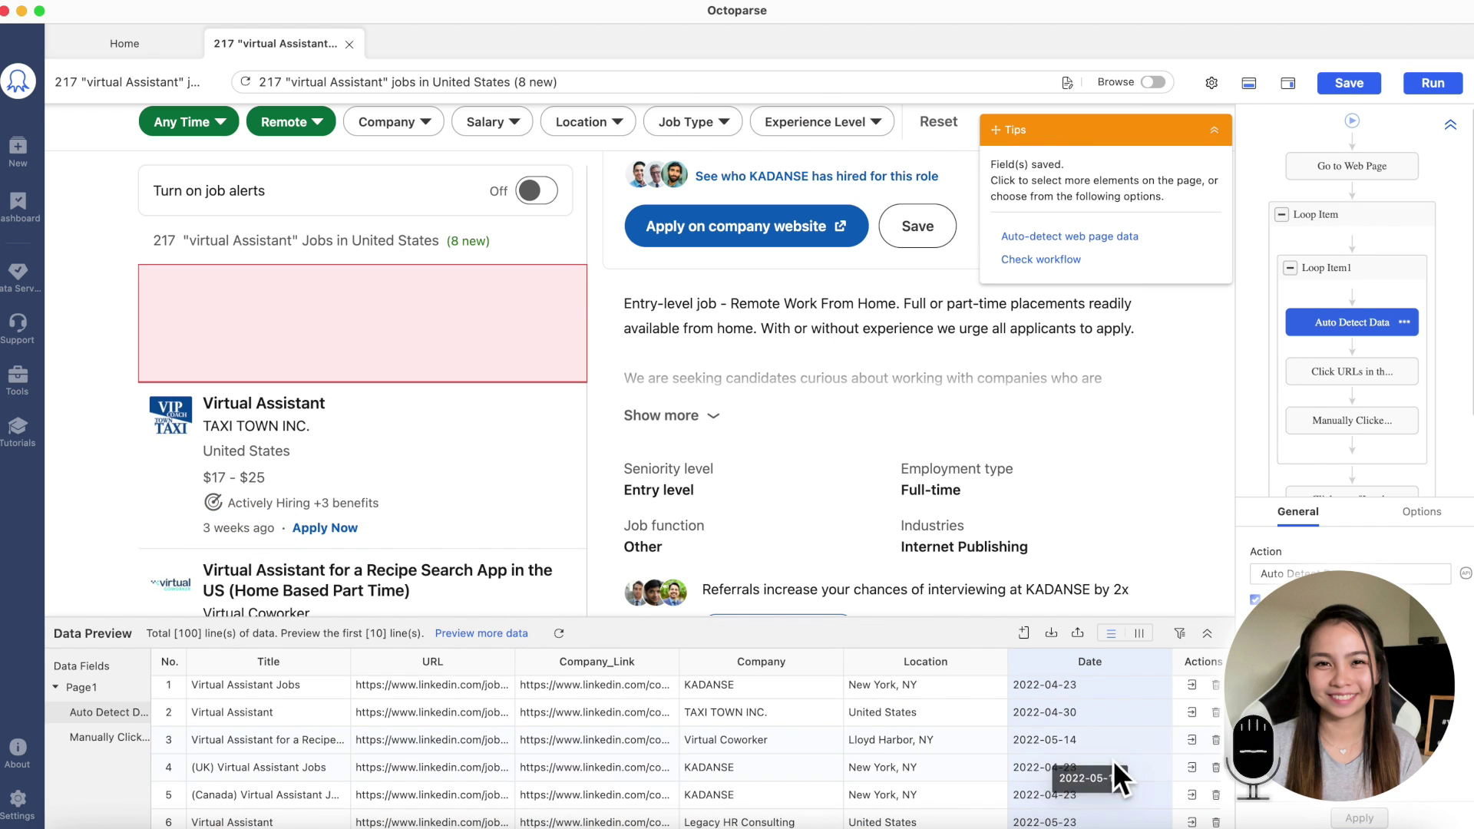
left_click(100, 739)
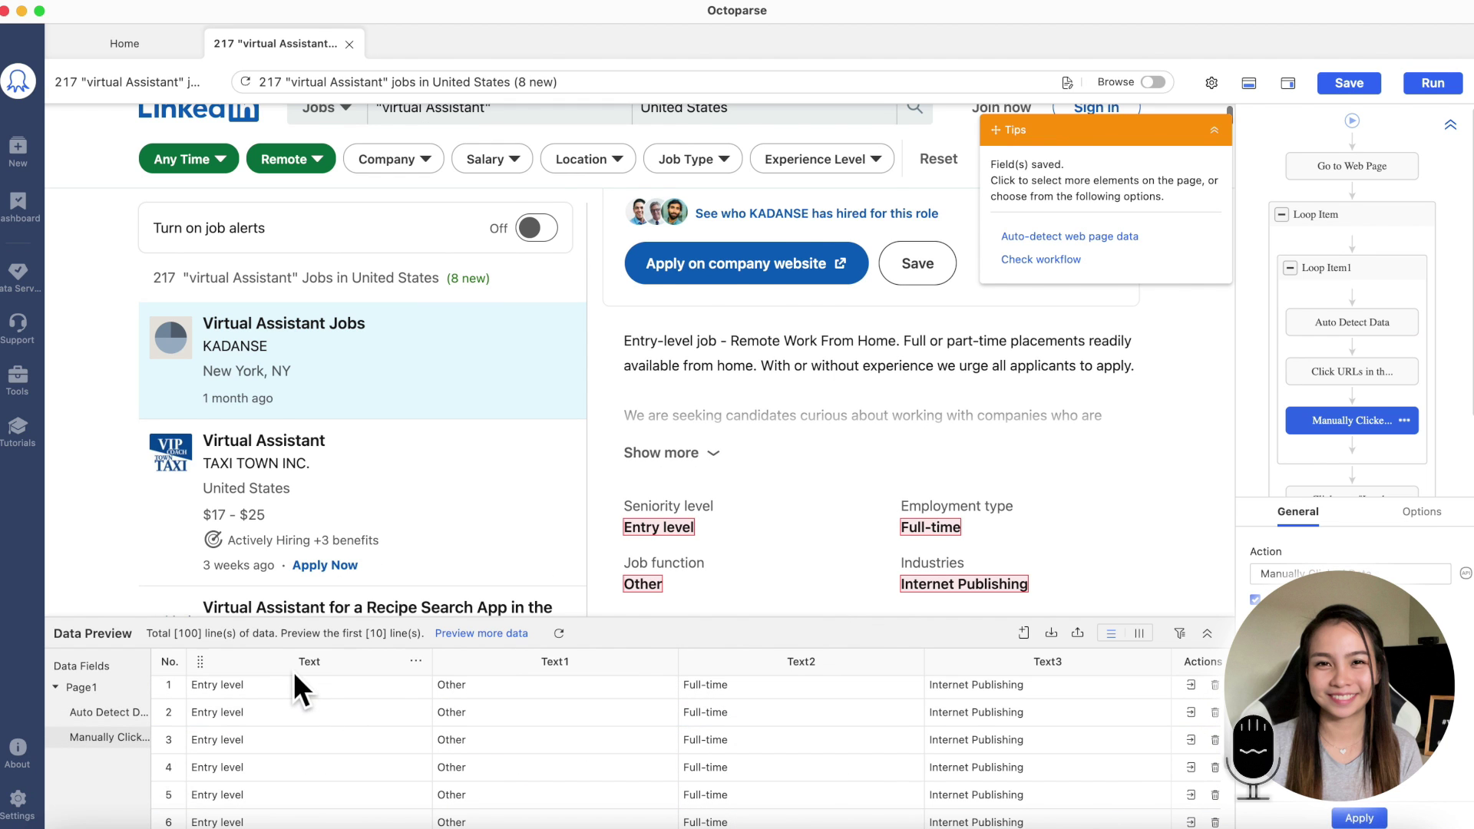
Rename the Text fields to Sen_Level, Job_Func, Employment_Type and Industries, then show Auto Detect Data
double_click(316, 668)
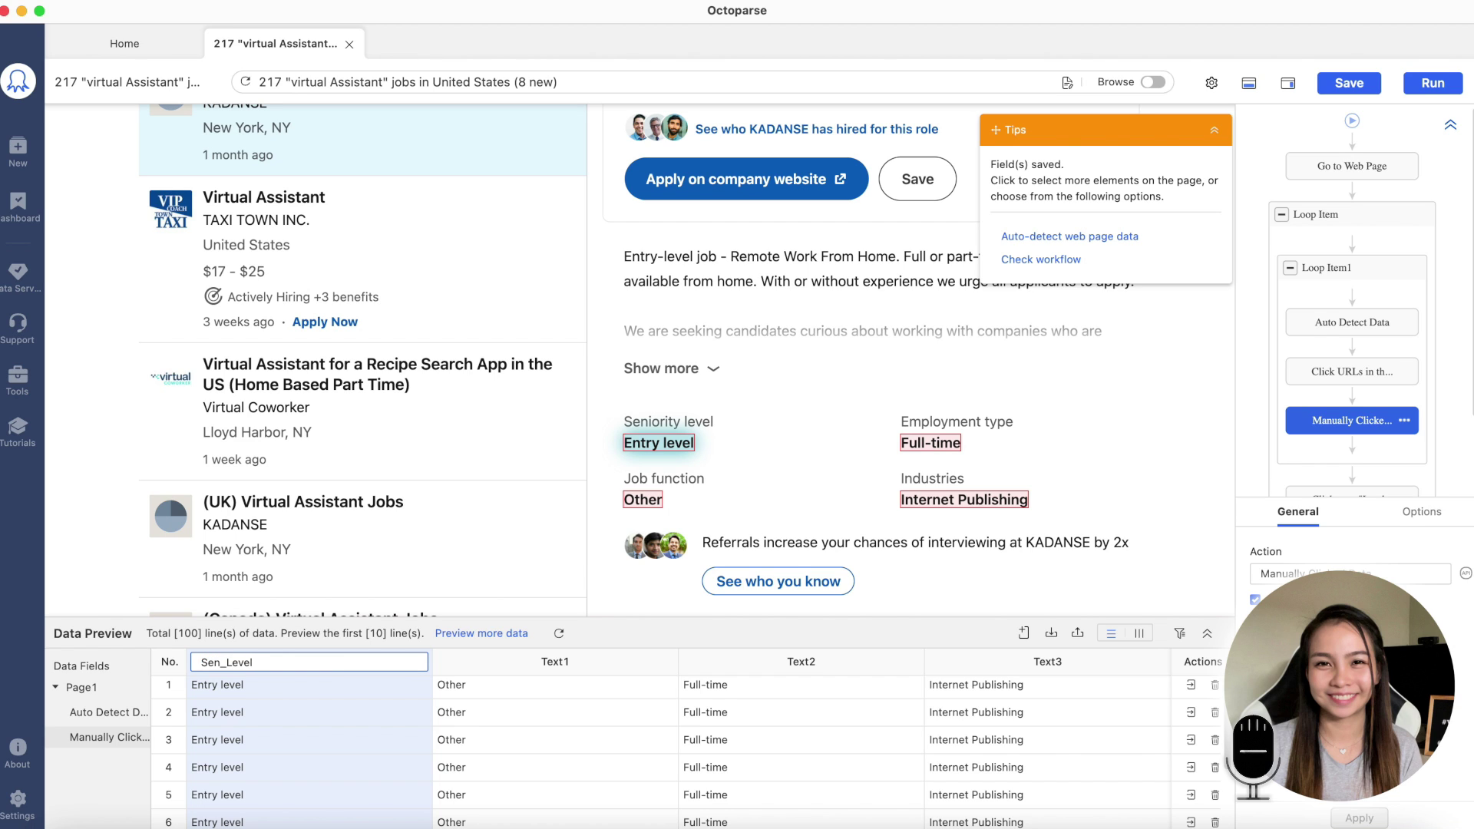
key("Return")
double_click(569, 665)
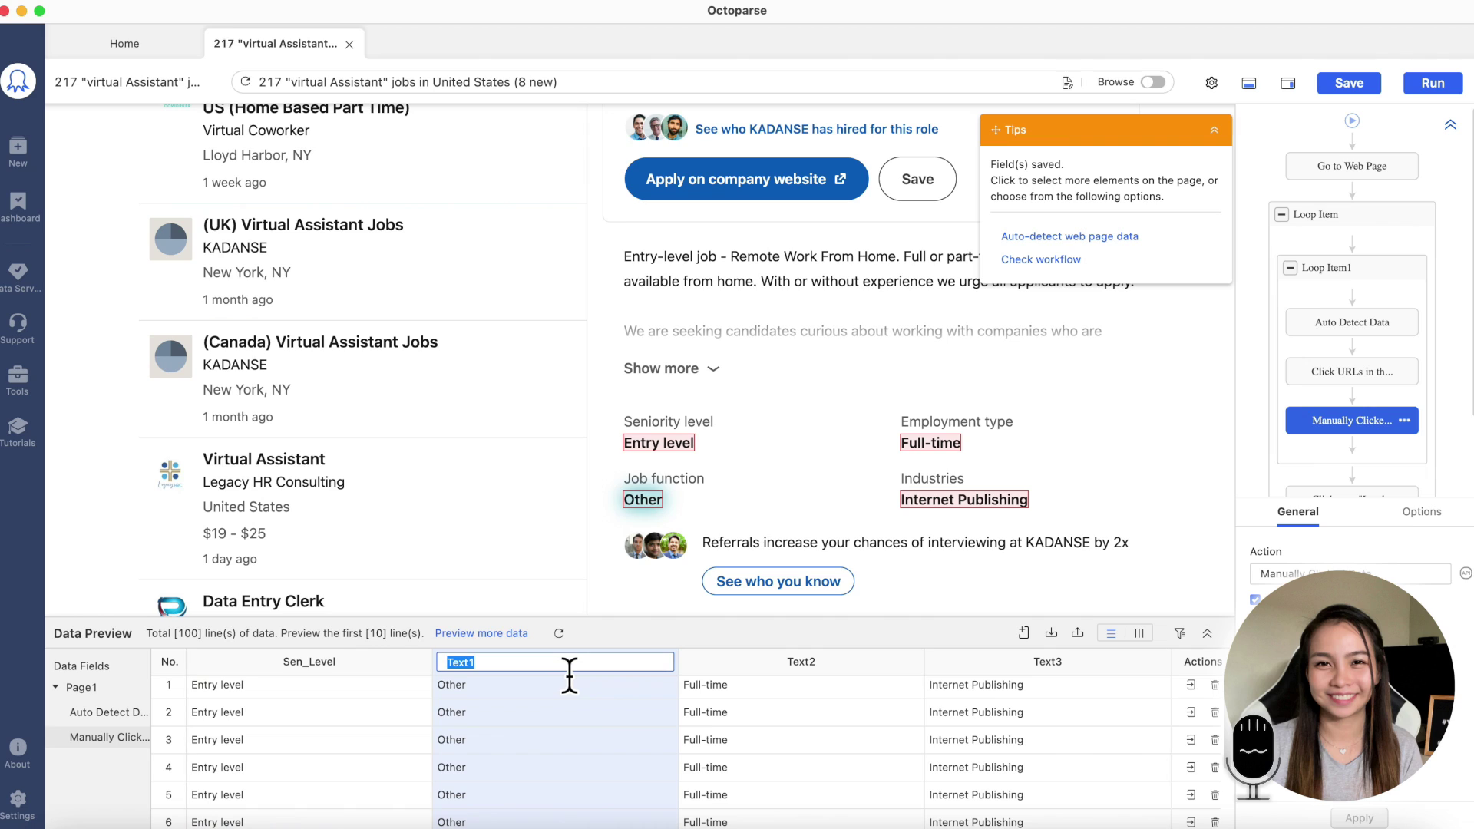
type("Job_Func")
key("Tab")
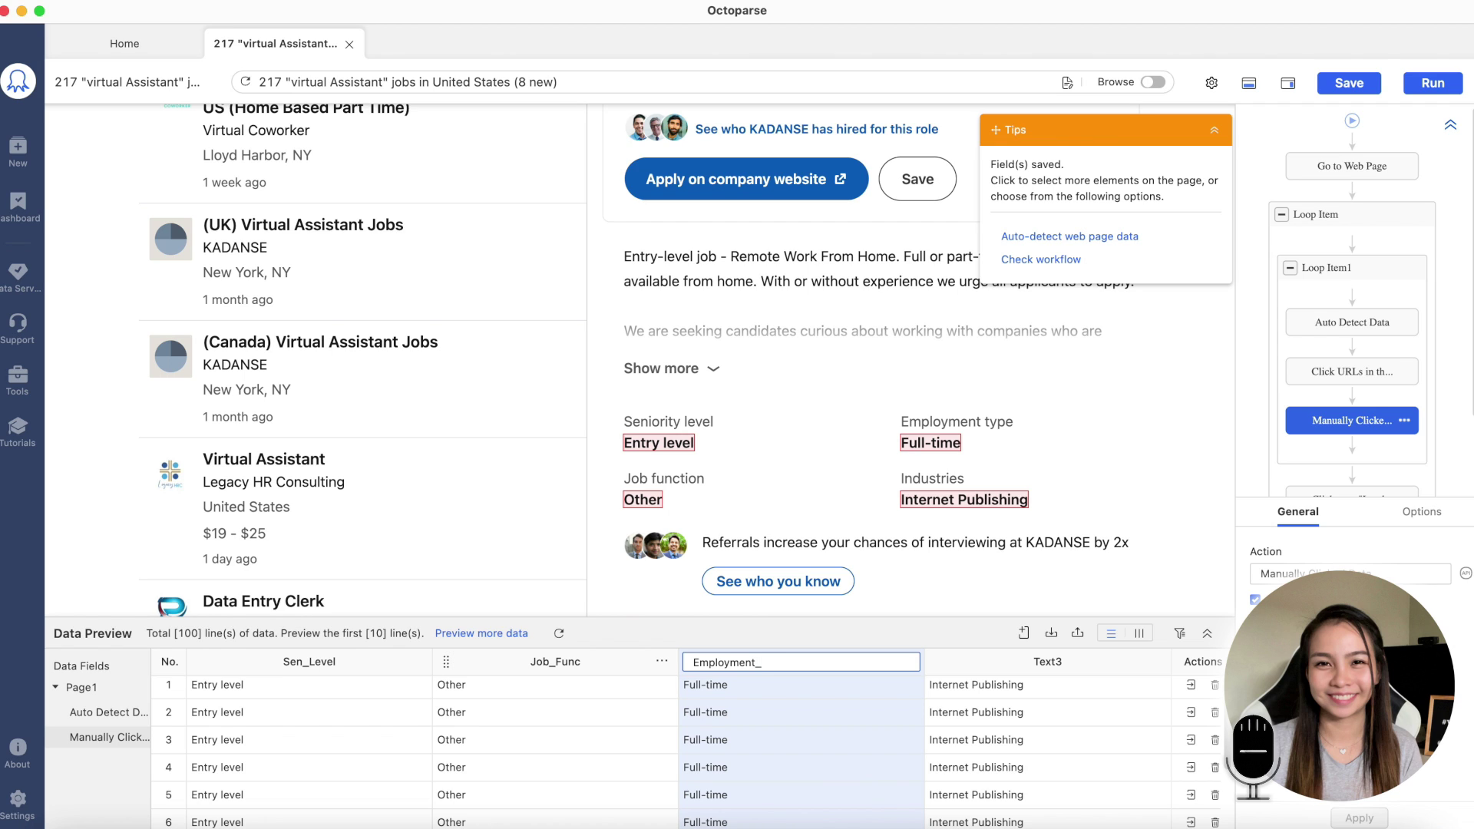
key("Tab")
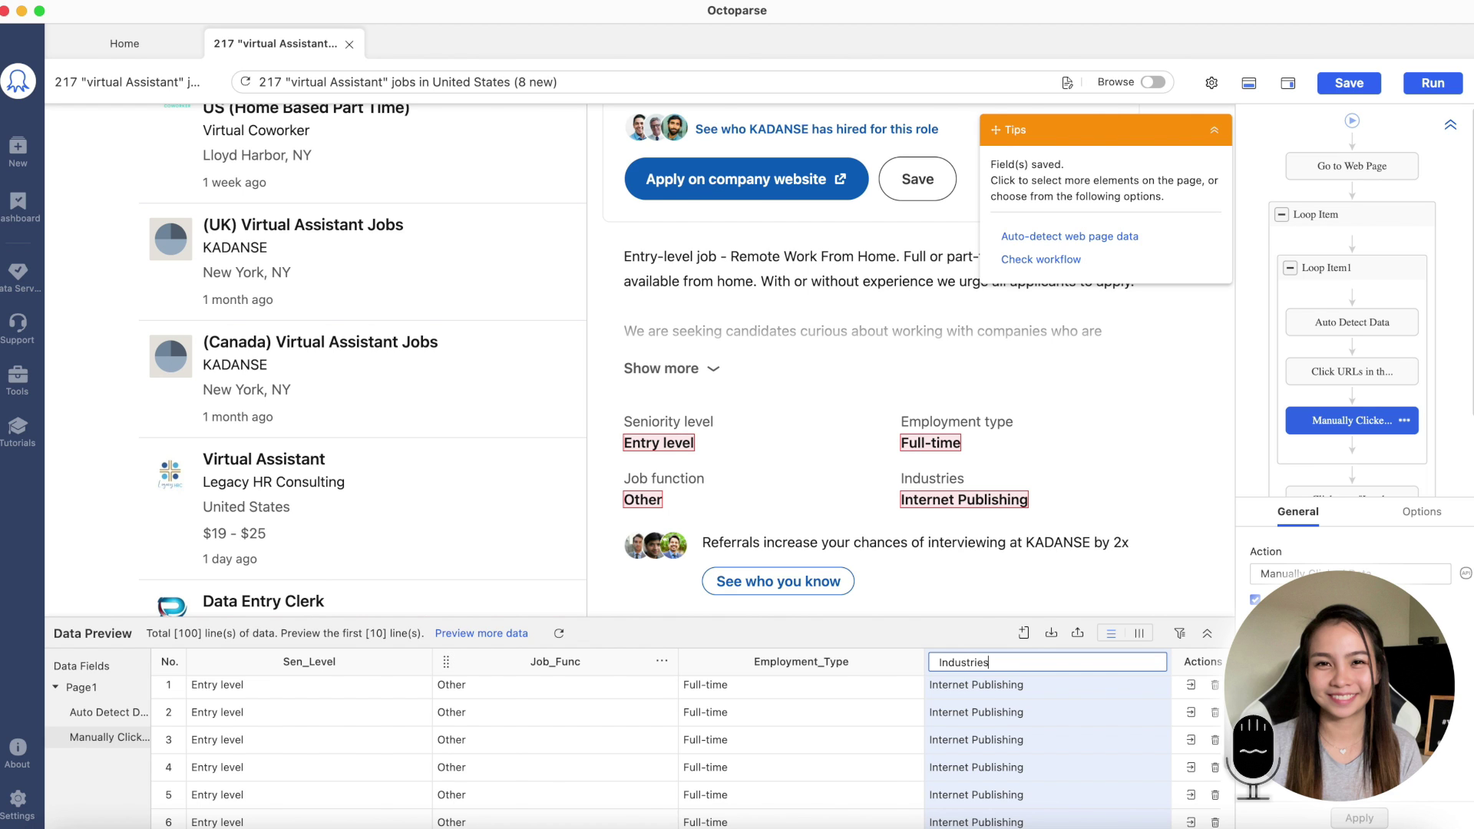
left_click(103, 713)
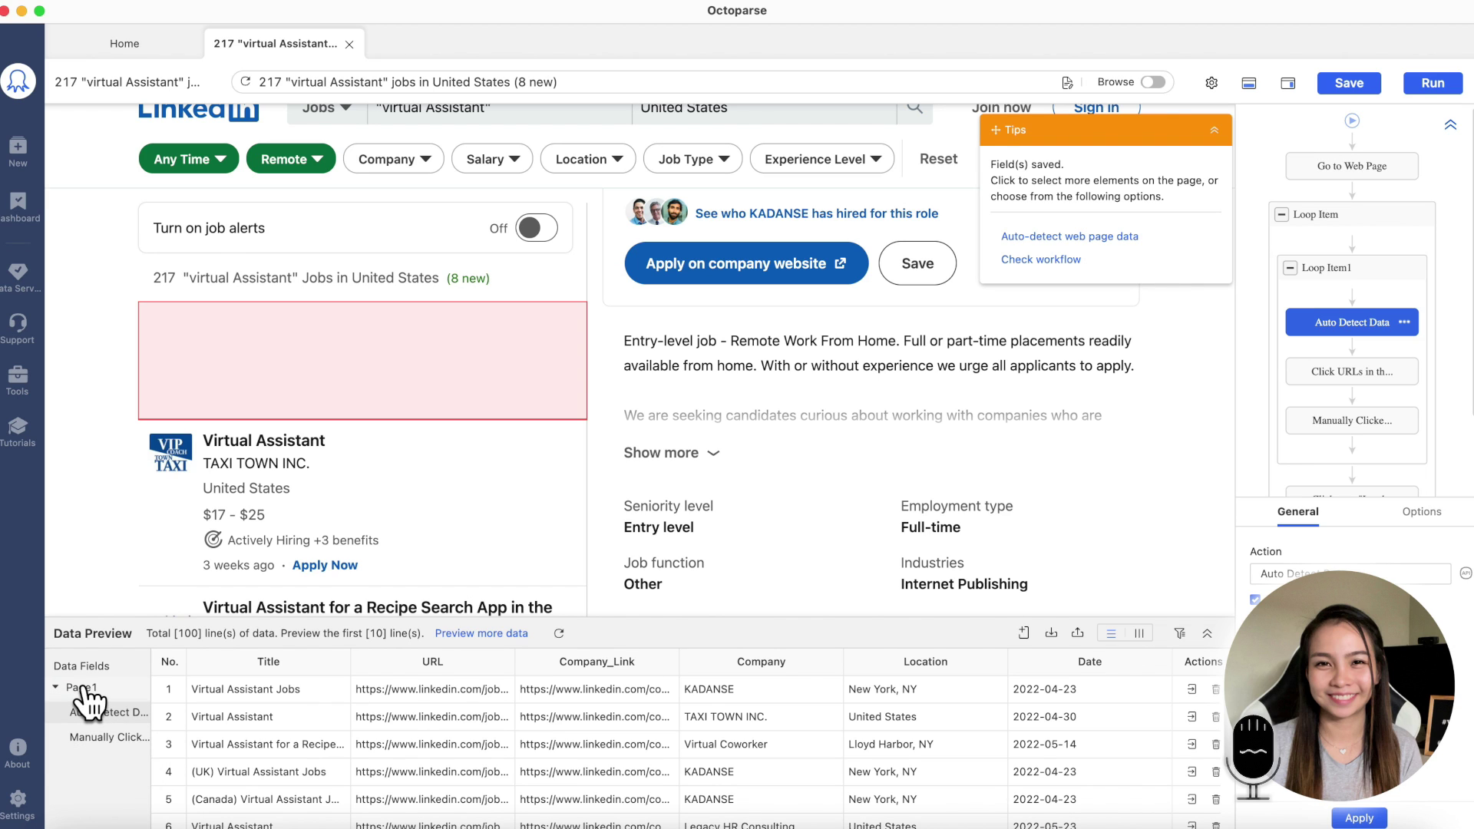
Preview the Page1, Auto Detect Data and Manually Clicked Data fields to check the columns
left_click(85, 685)
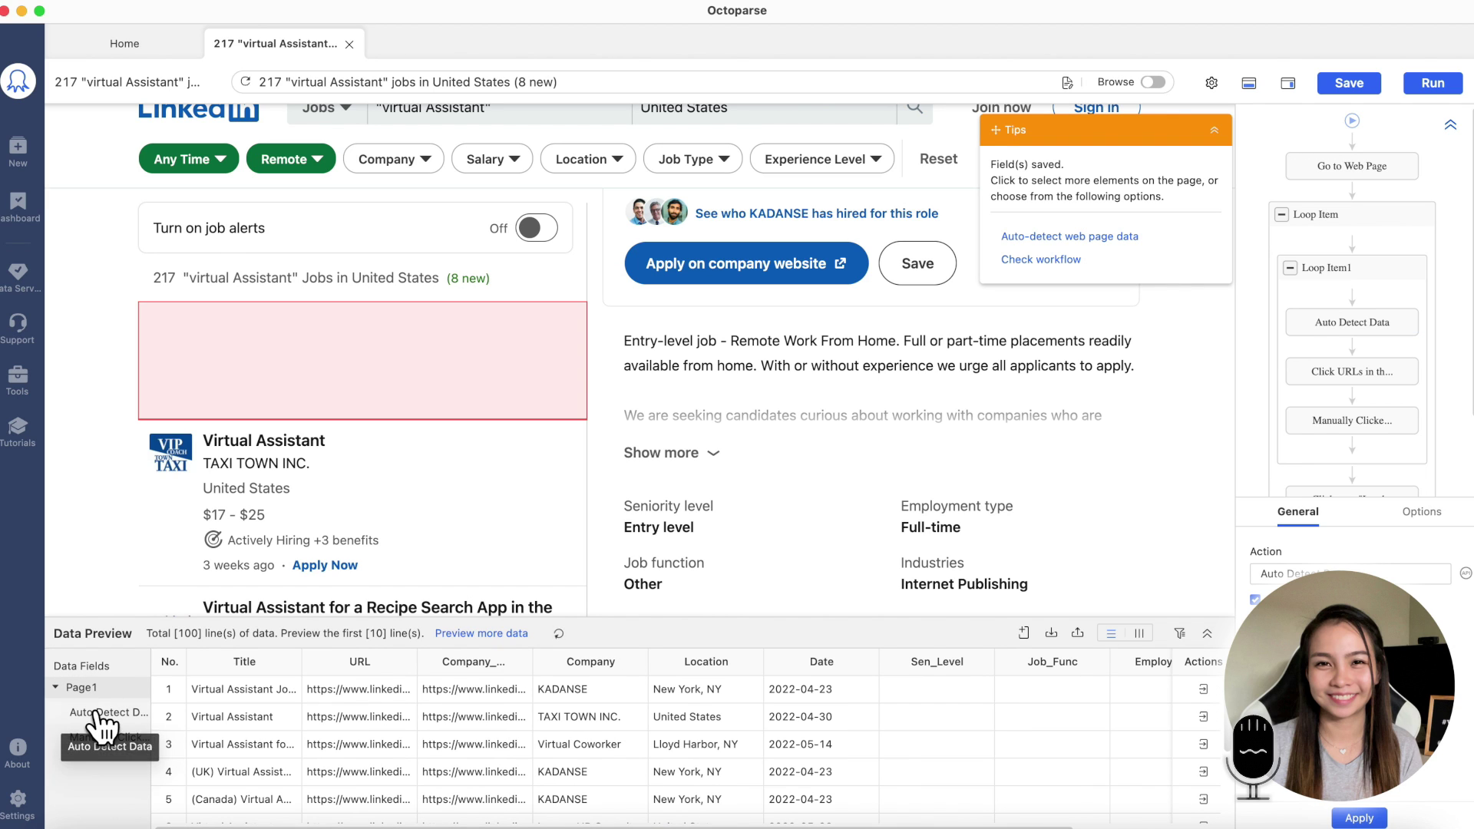
left_click(96, 712)
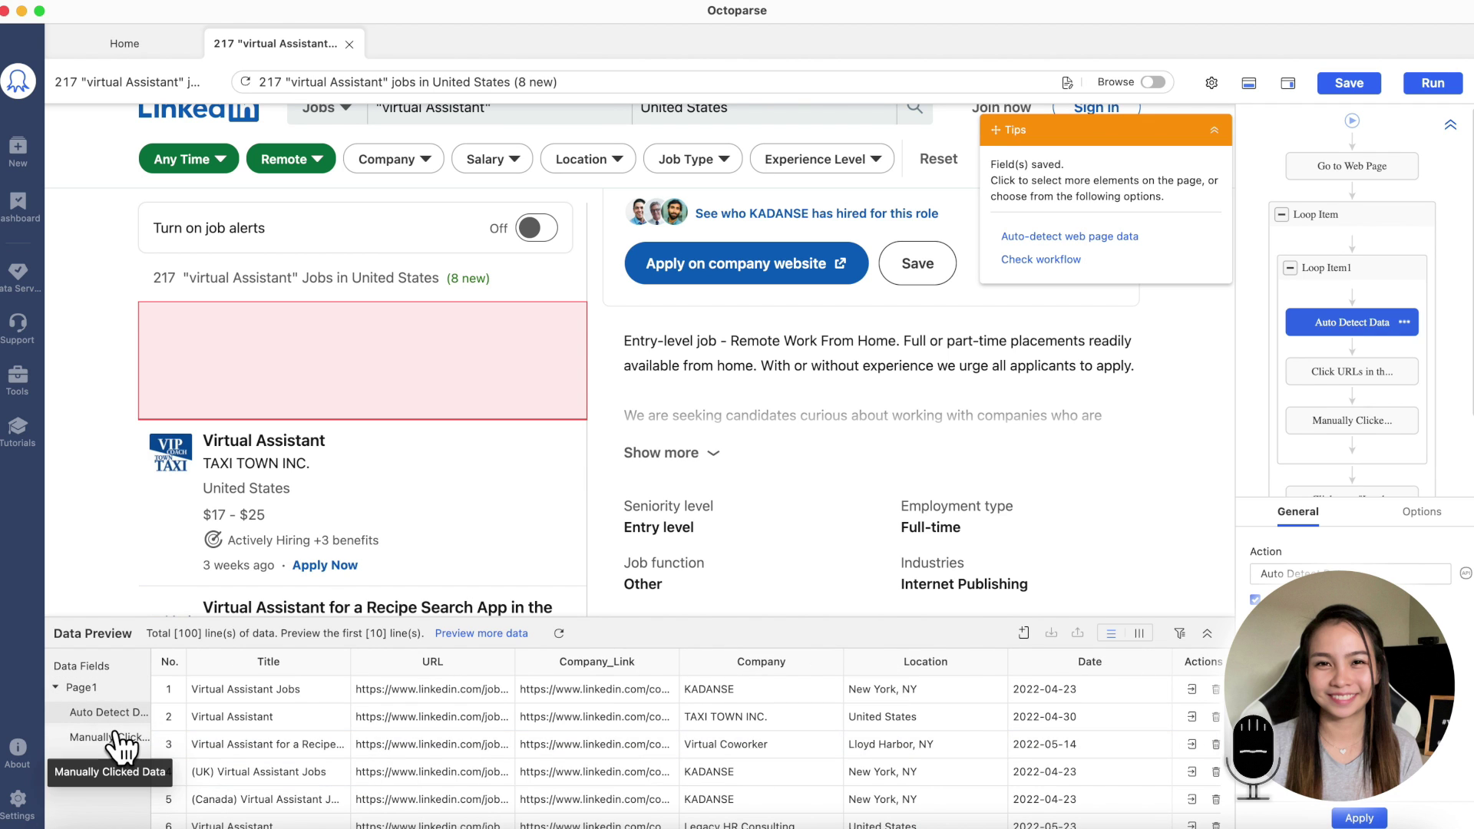
left_click(115, 738)
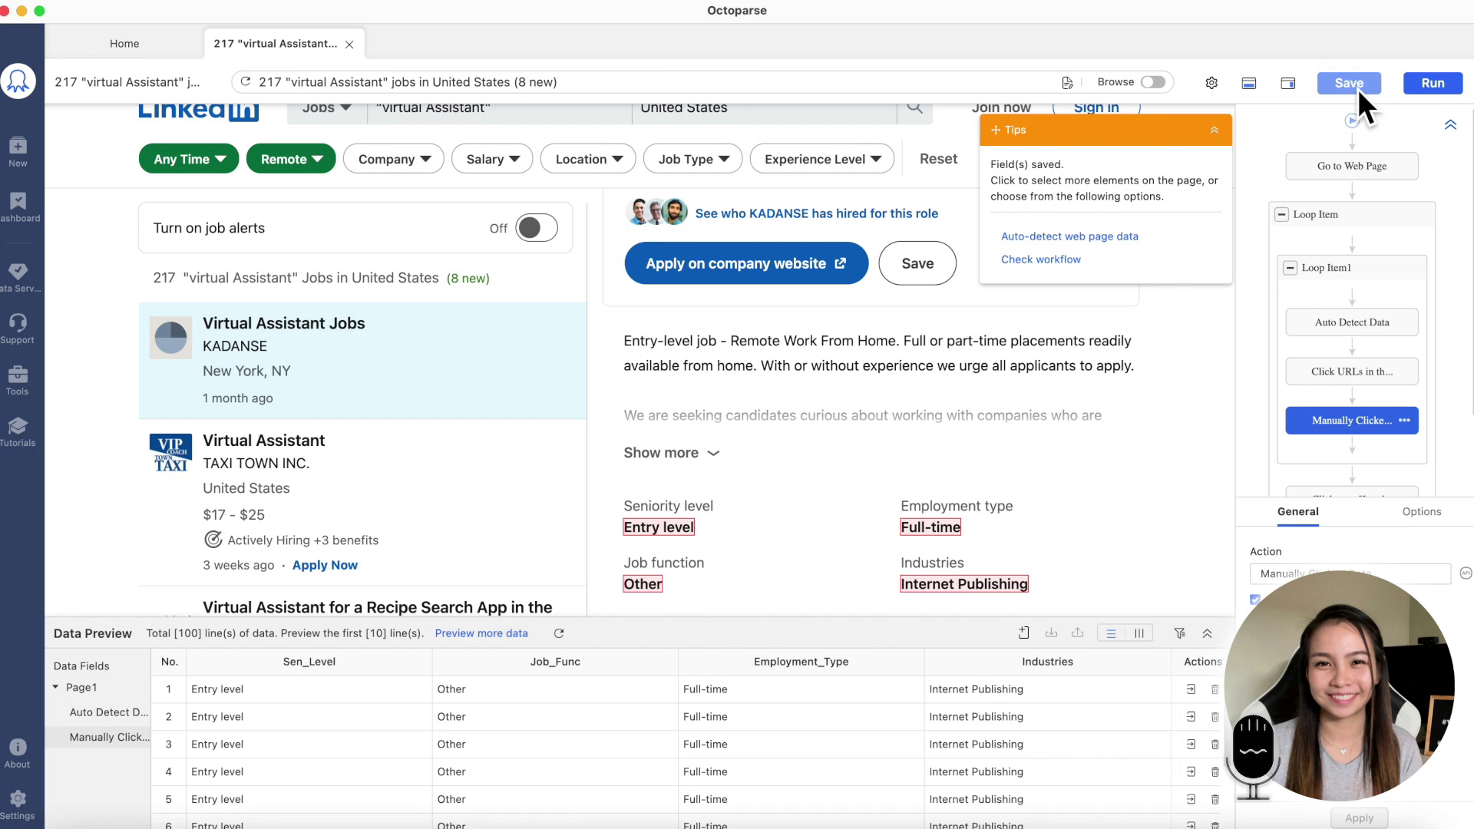
Save the task, run it now on this device, and widen the run window
left_click(1357, 89)
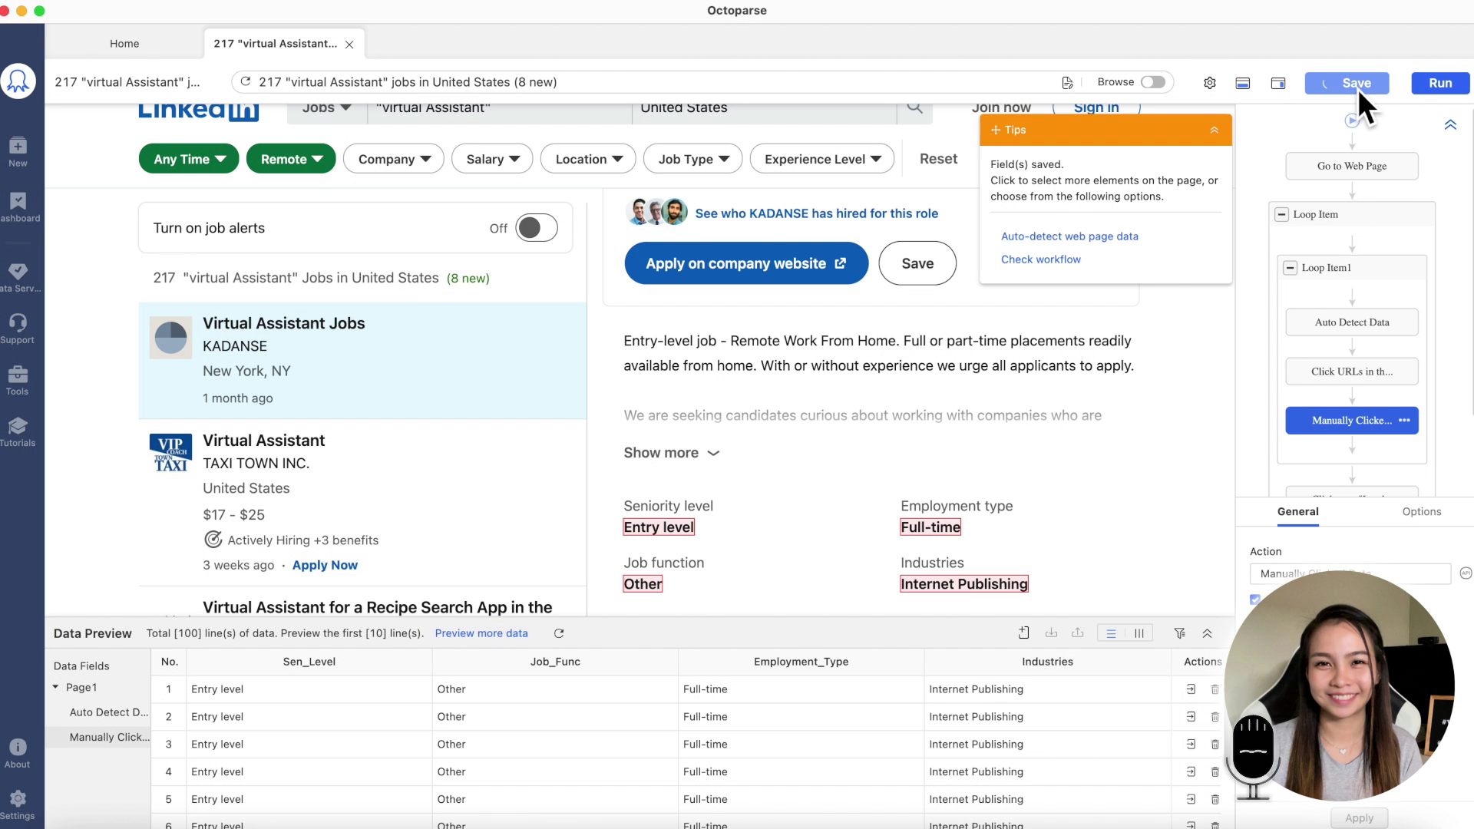
left_click(1436, 85)
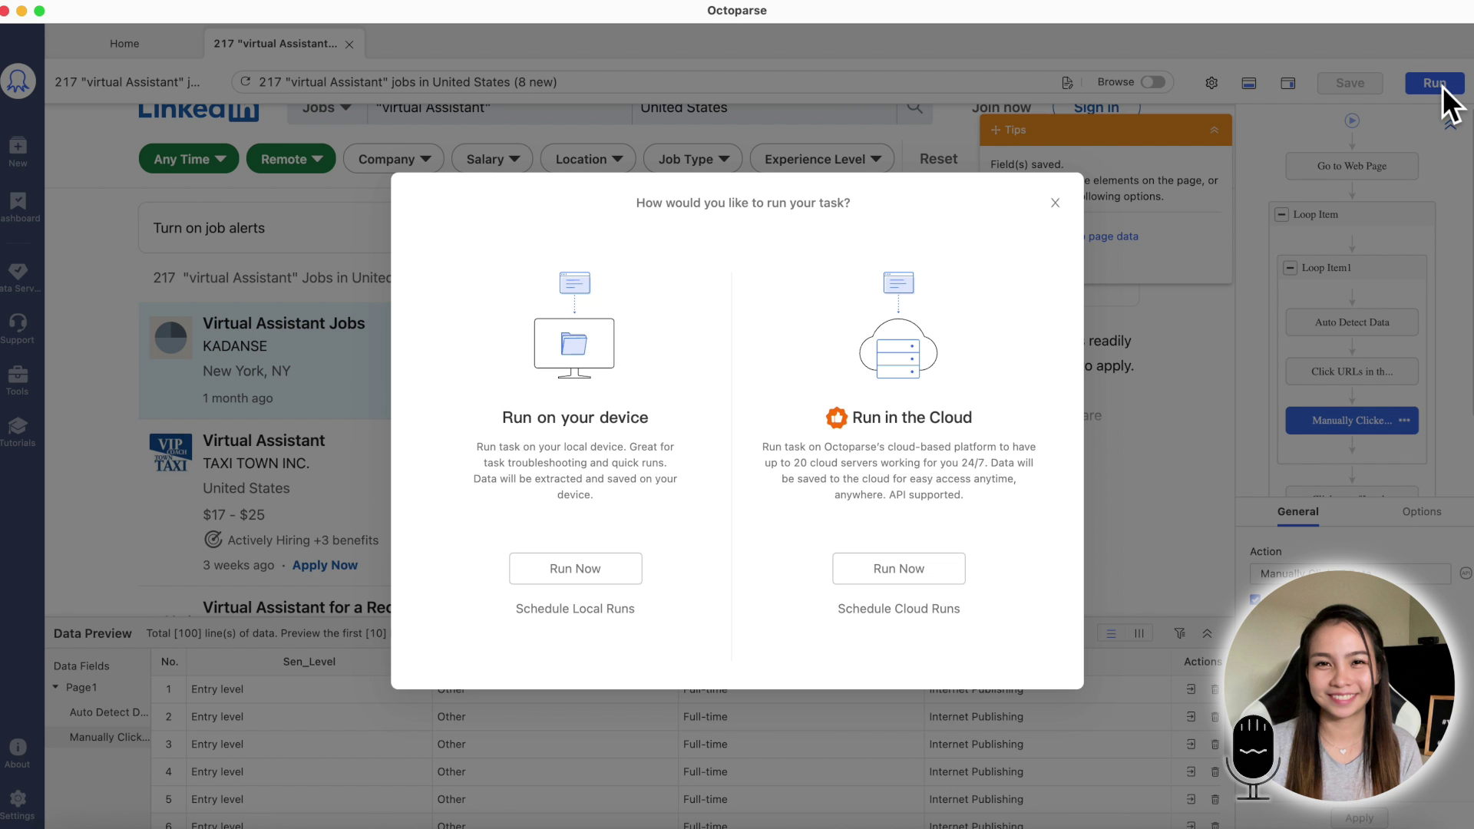
left_click(598, 576)
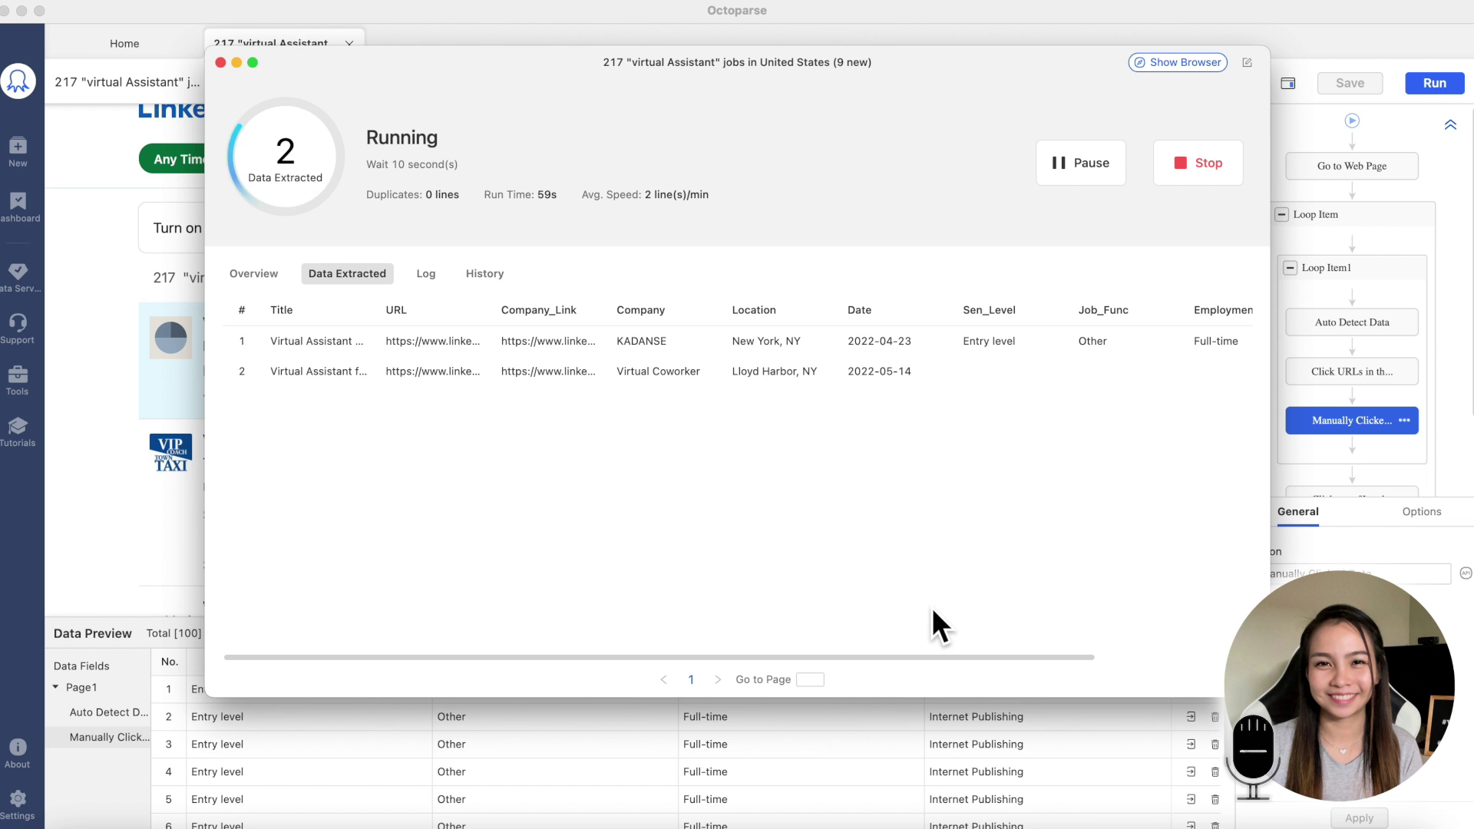
left_click_drag(1271, 558, 1451, 558)
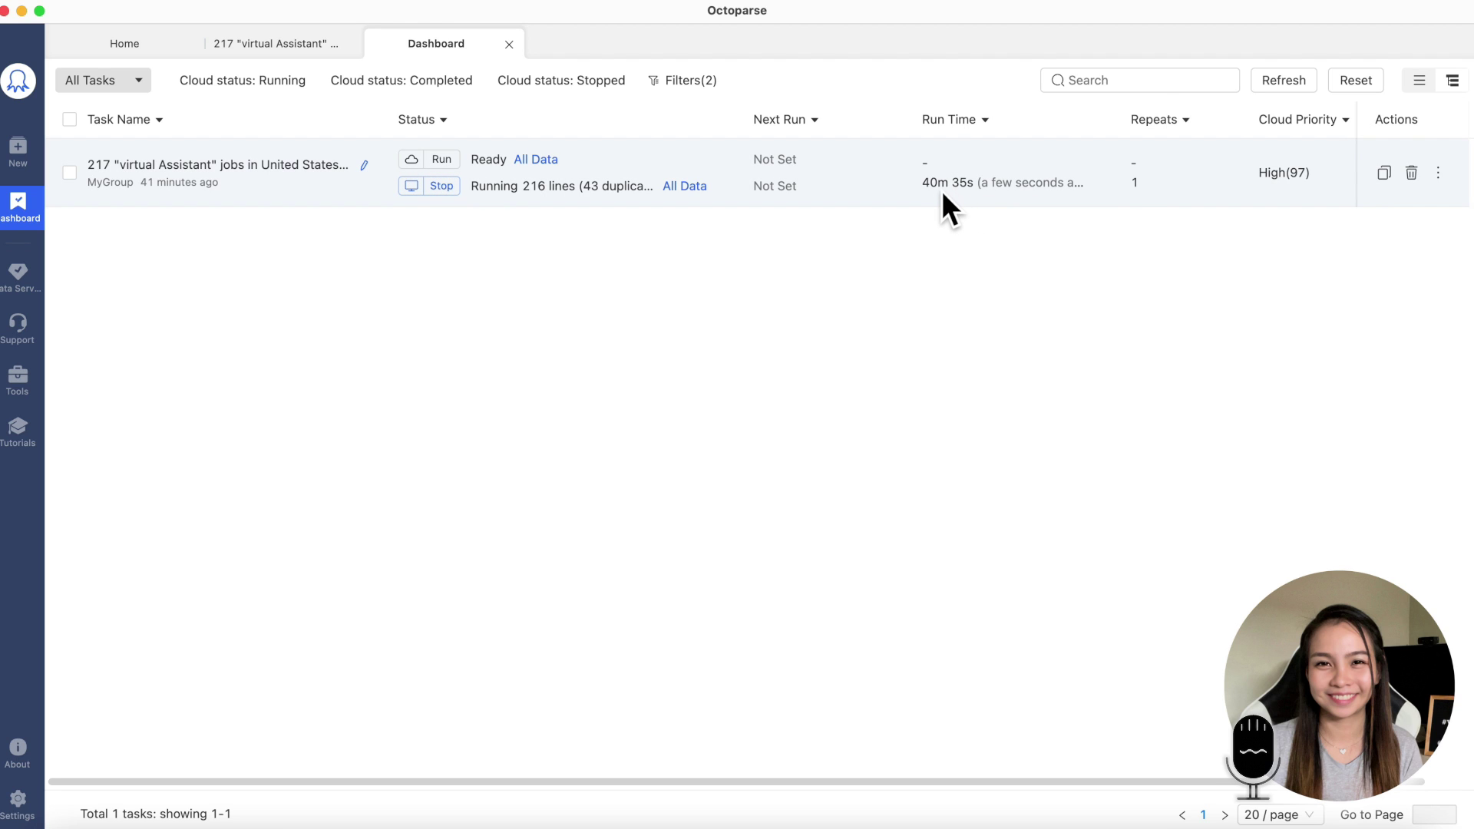
Bring up the local run window to see 220 rows extracted with 47 duplicates
mouse_move(937, 197)
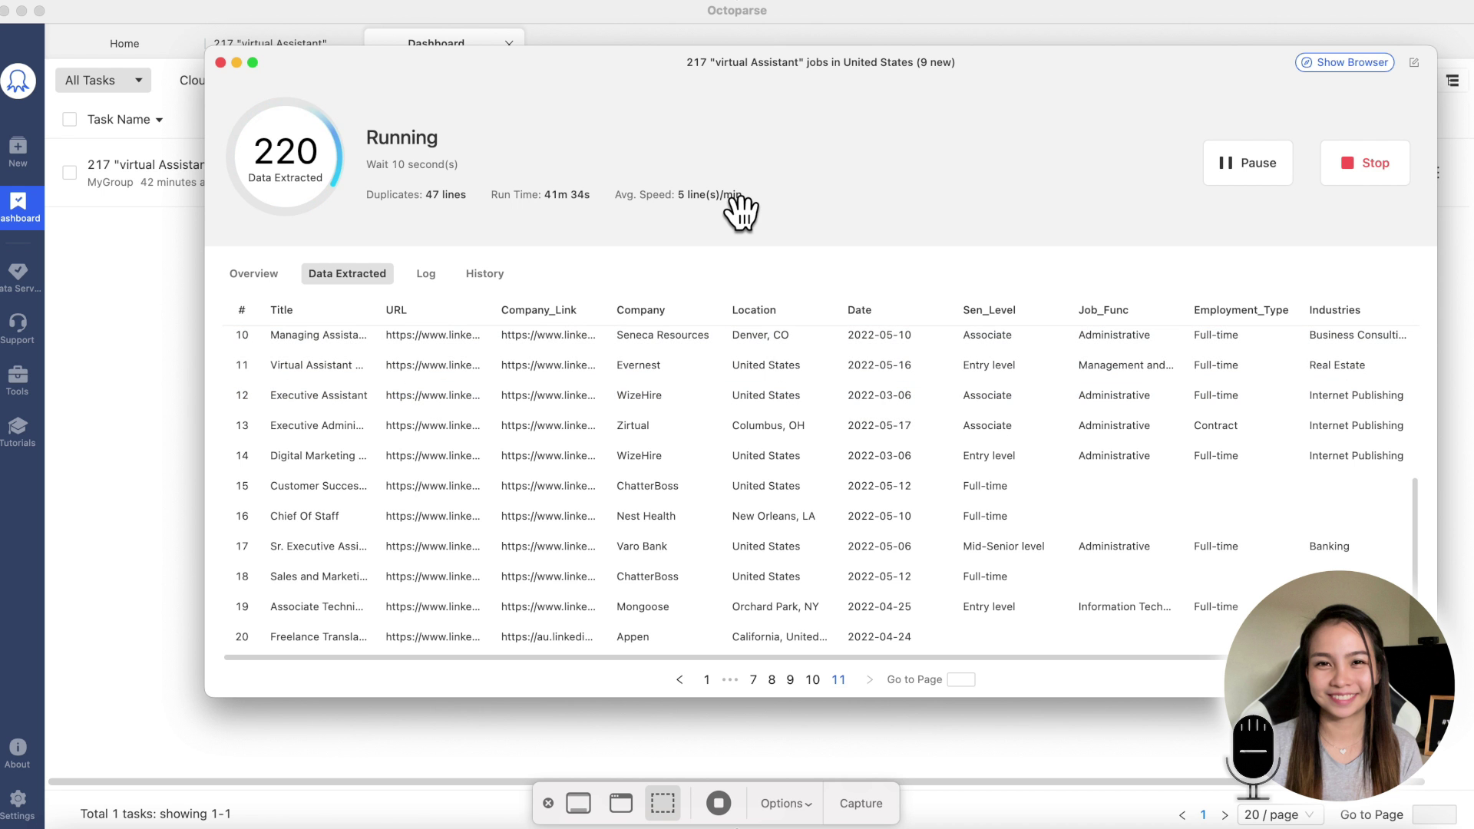
Stop the local run at 224 rows and export only unique rows, removing duplicates
left_click(1360, 170)
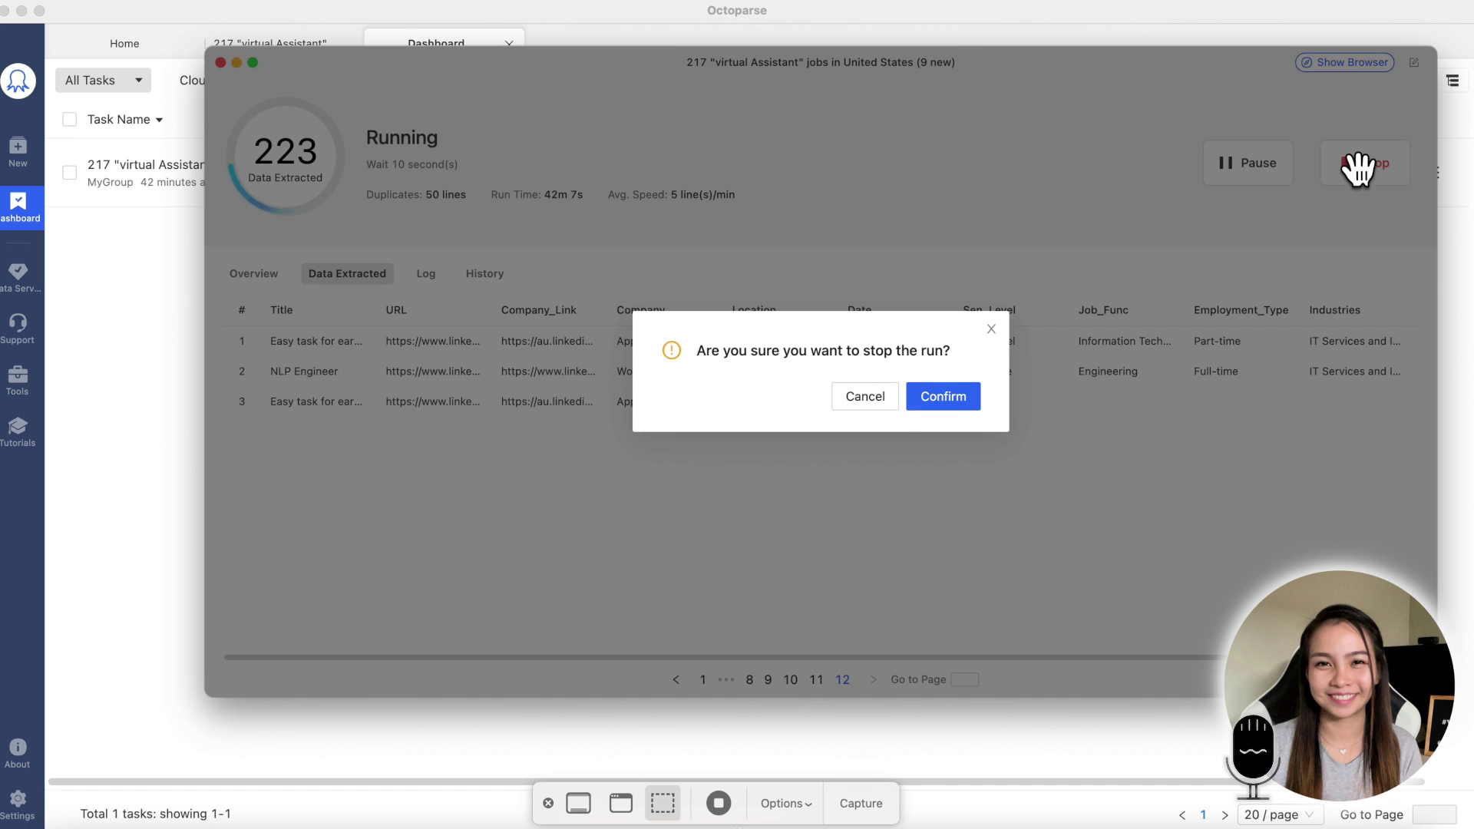
left_click(946, 397)
left_click(998, 453)
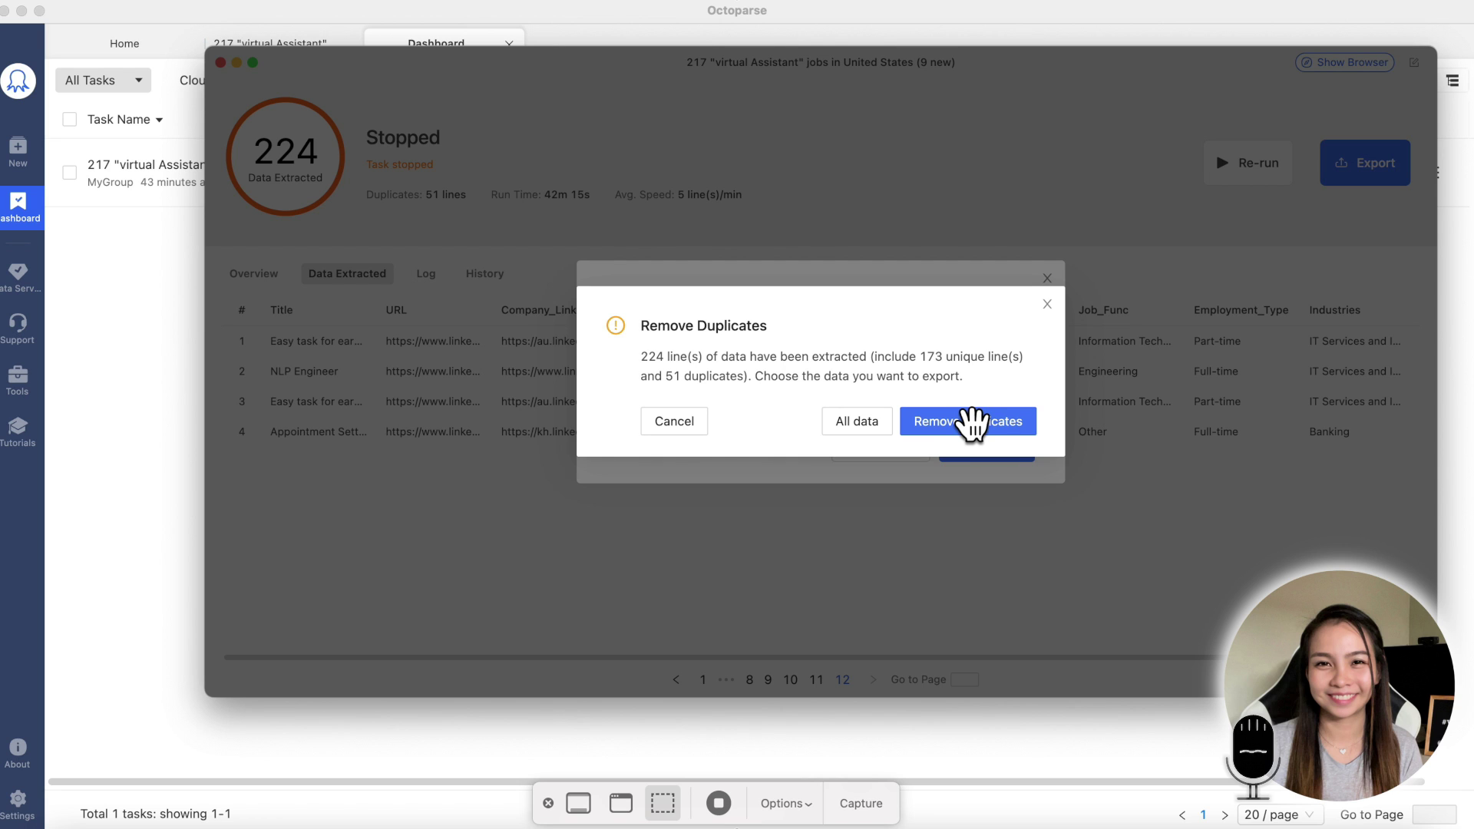
left_click(971, 423)
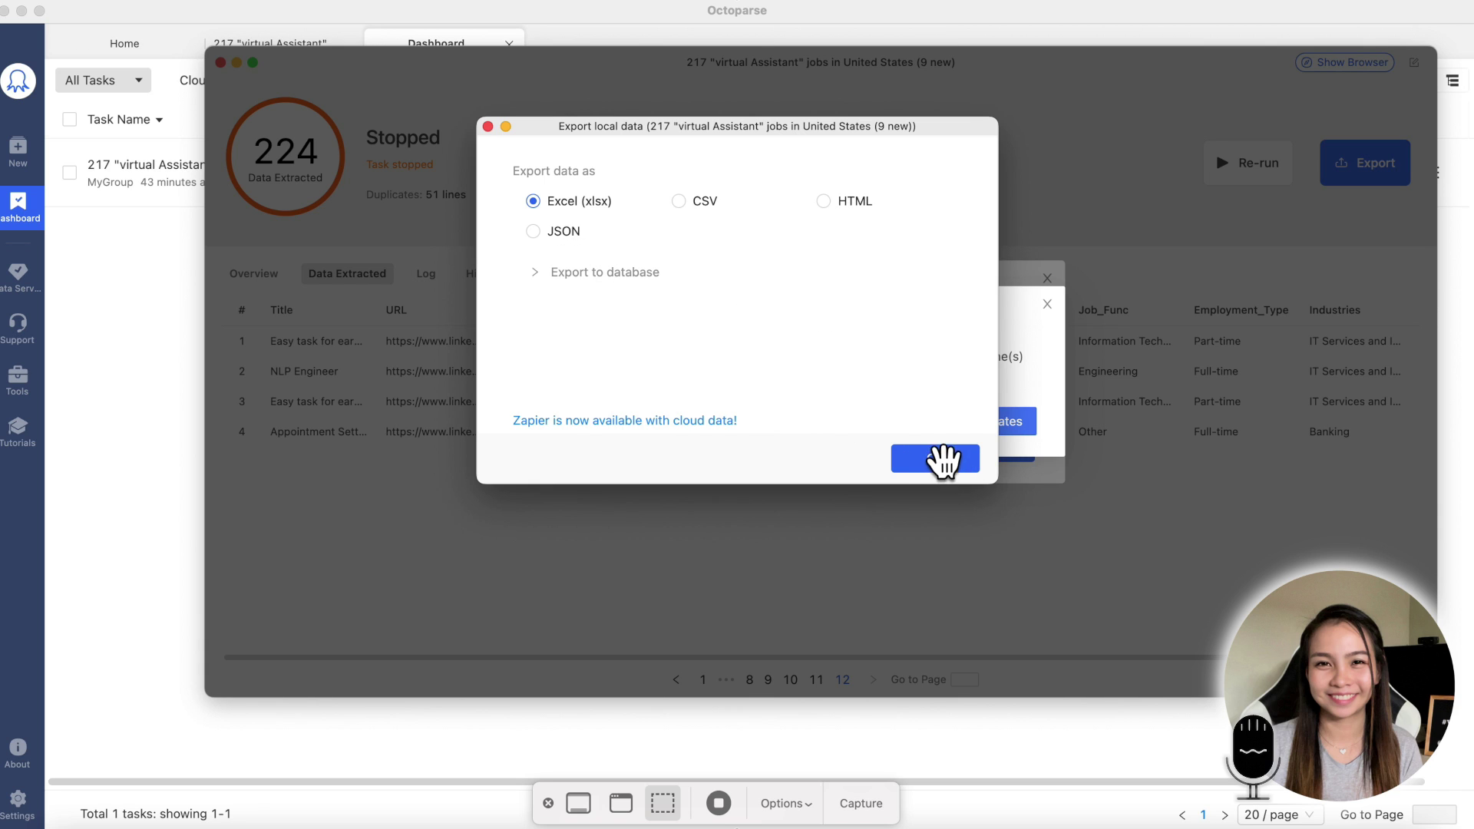
Save the 173-row export as Excel (xlsx) file VA_US in Documents
left_click(944, 459)
key("super+a")
type("V")
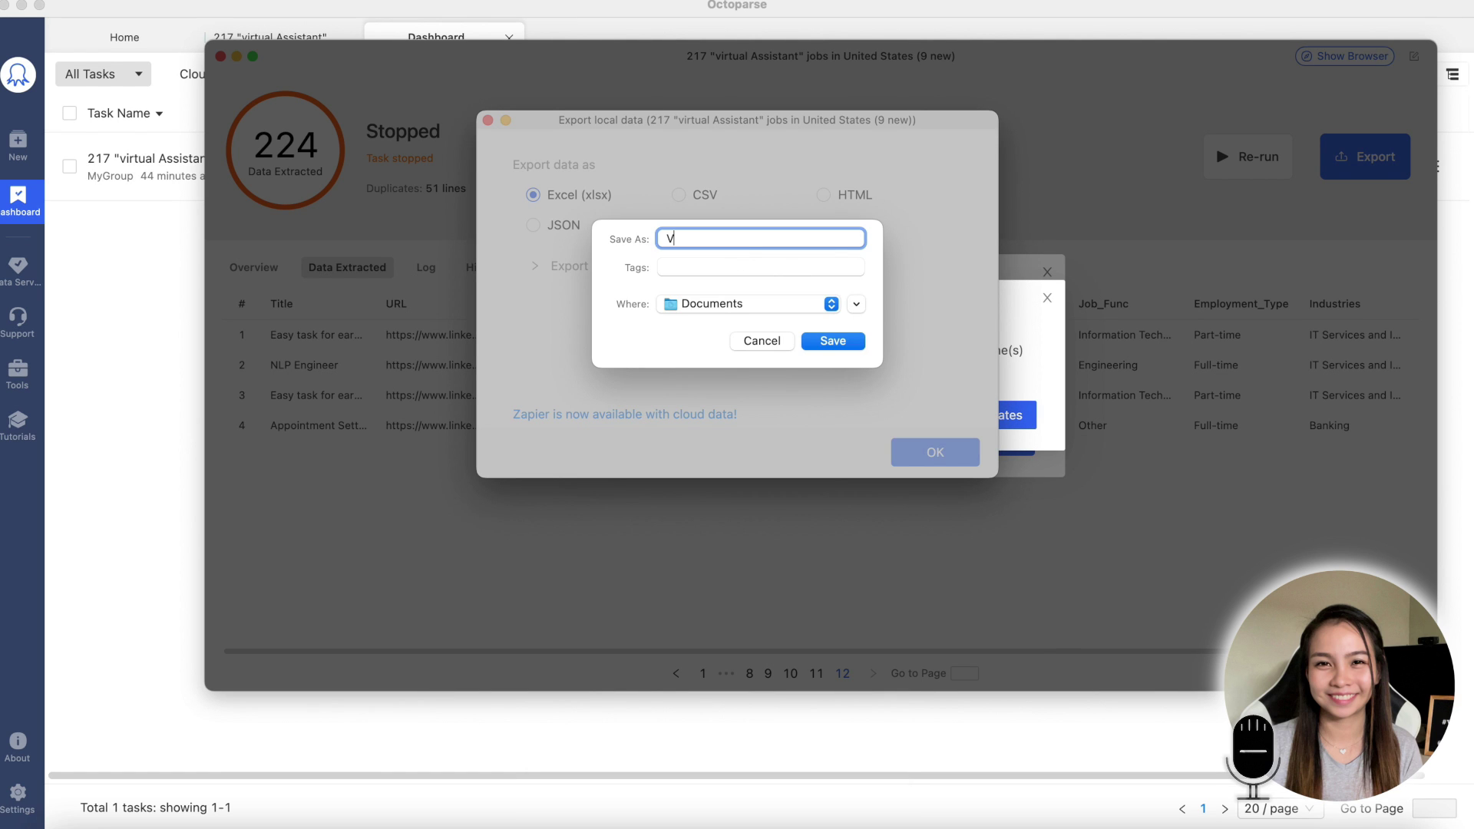
left_click(836, 342)
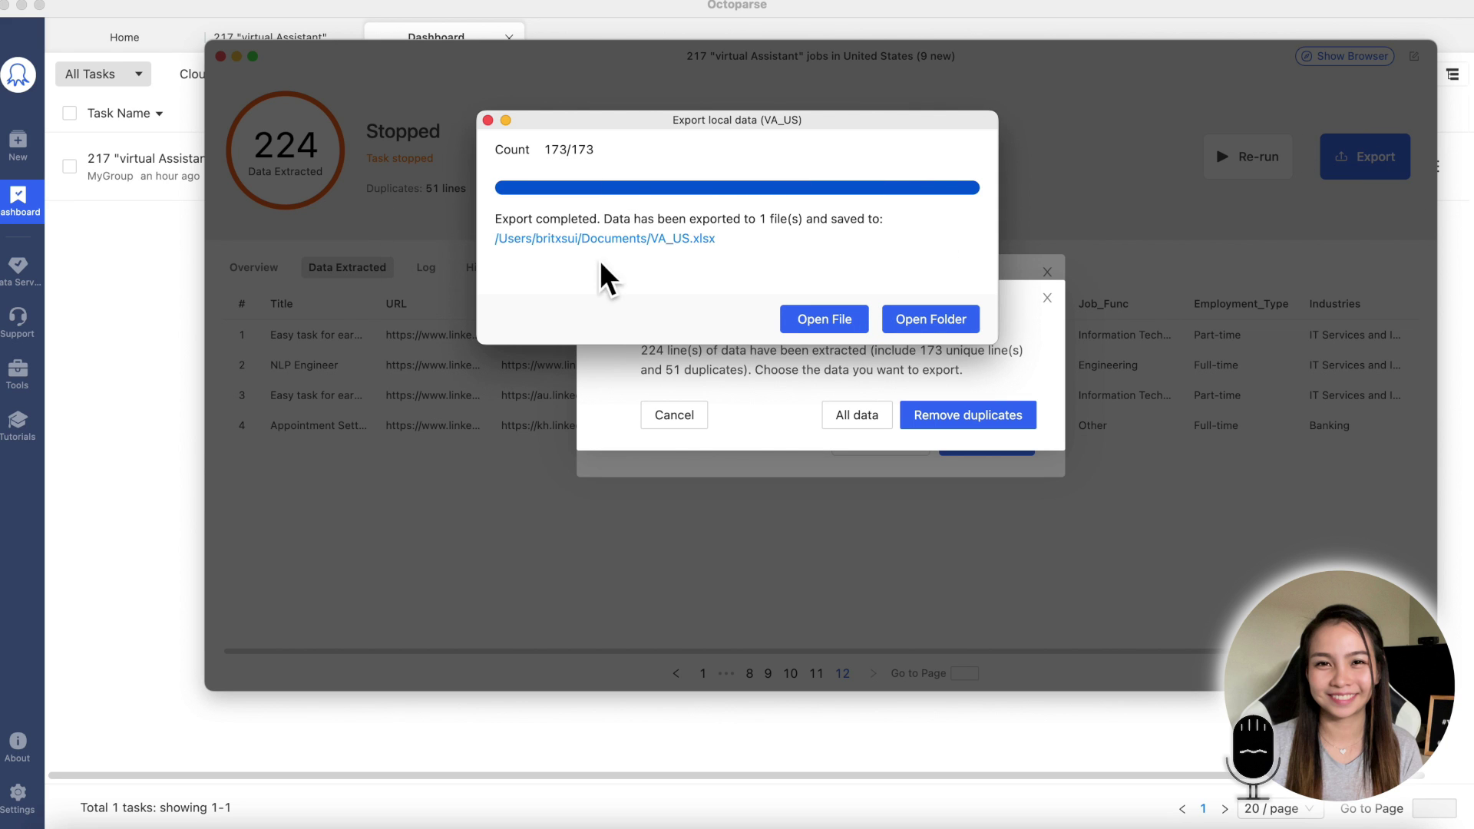
Reveal VA_US.xlsx in Finder, drag it into Google Drive, and open it in Sheets
left_click(915, 331)
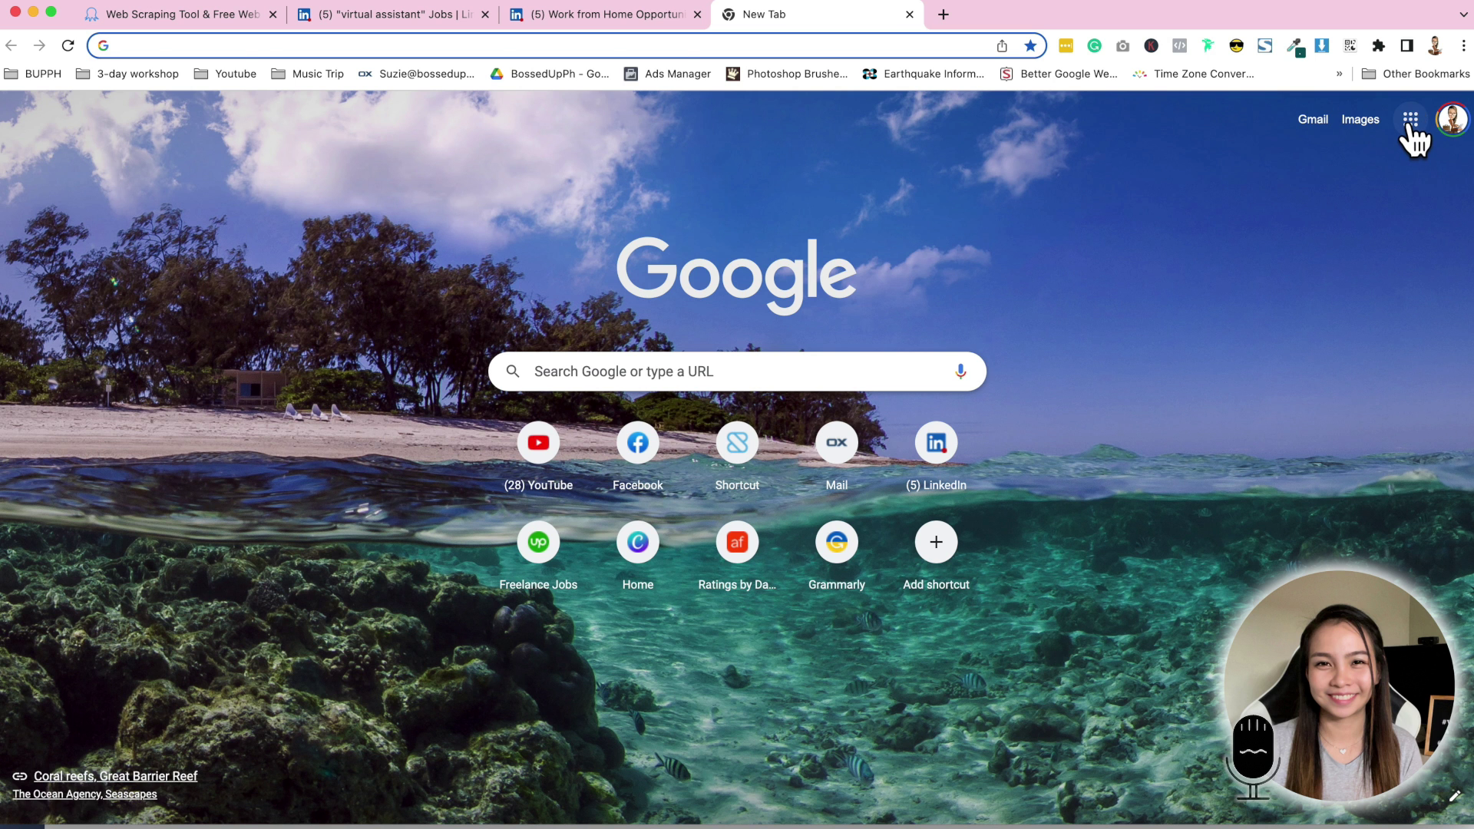
left_click(1411, 122)
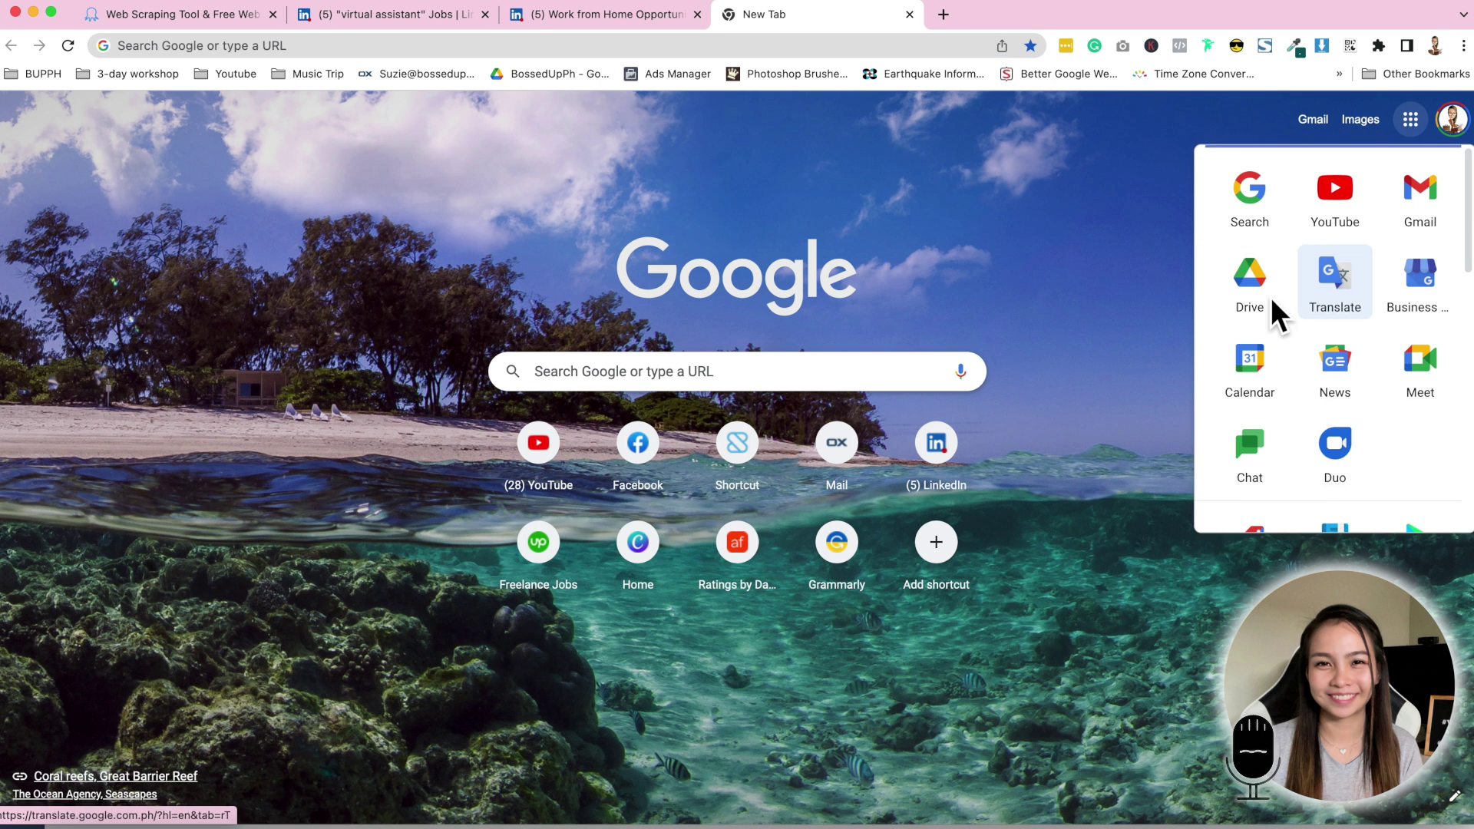
left_click(1250, 276)
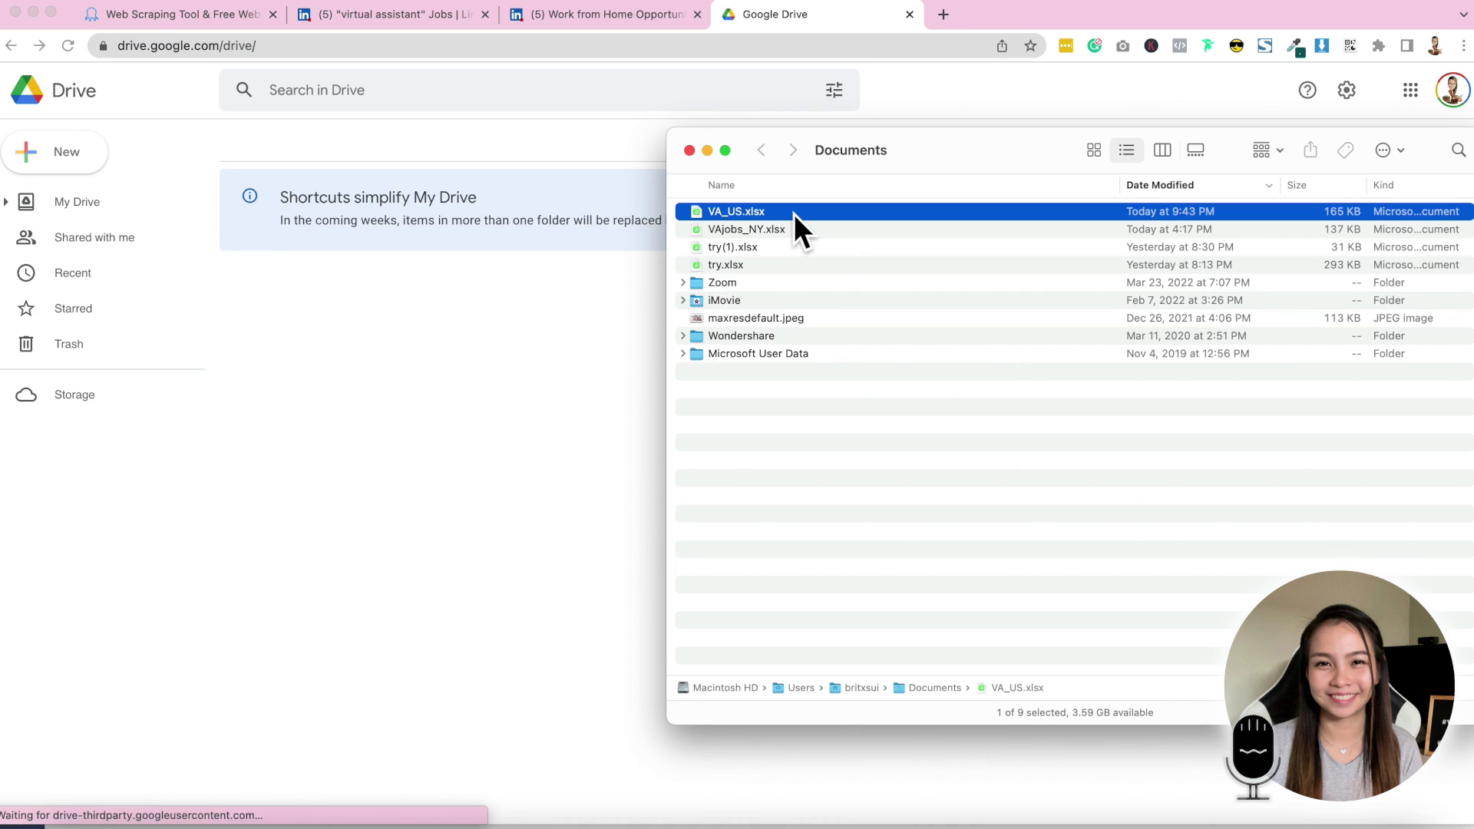
left_click_drag(792, 224, 360, 314)
double_click(357, 301)
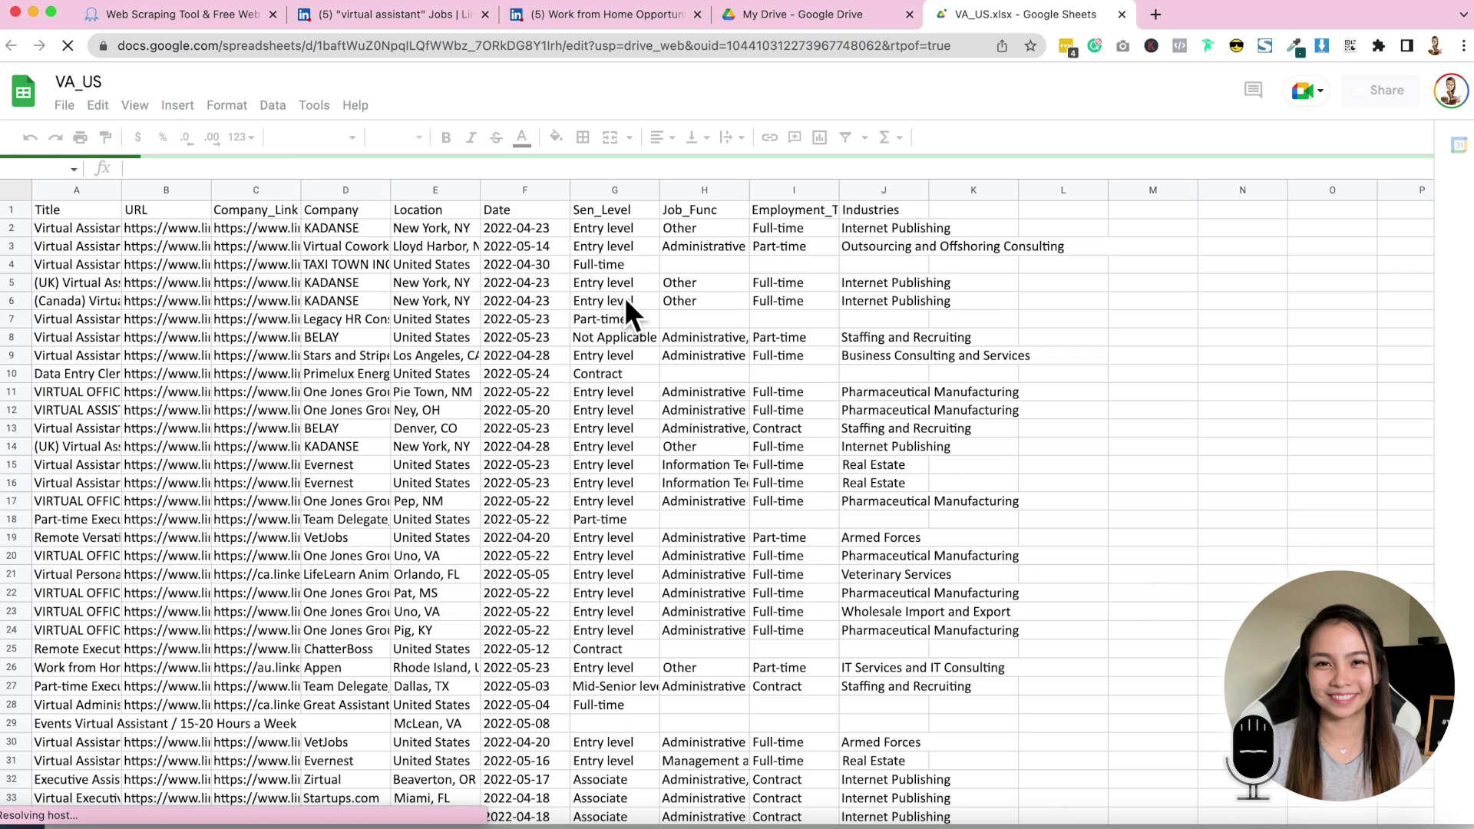
key("super+a")
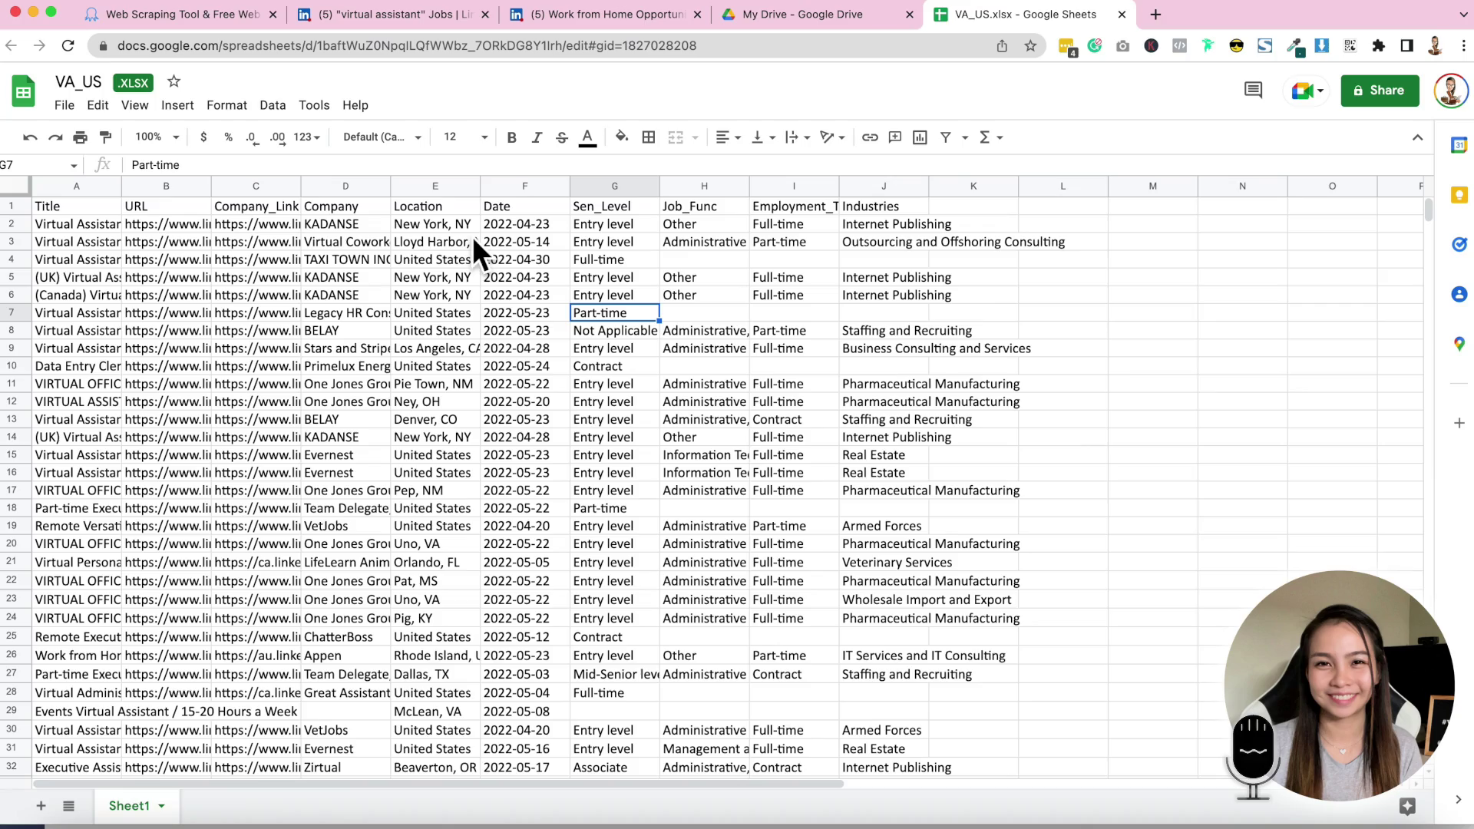
scroll(231, 509, "down", 20)
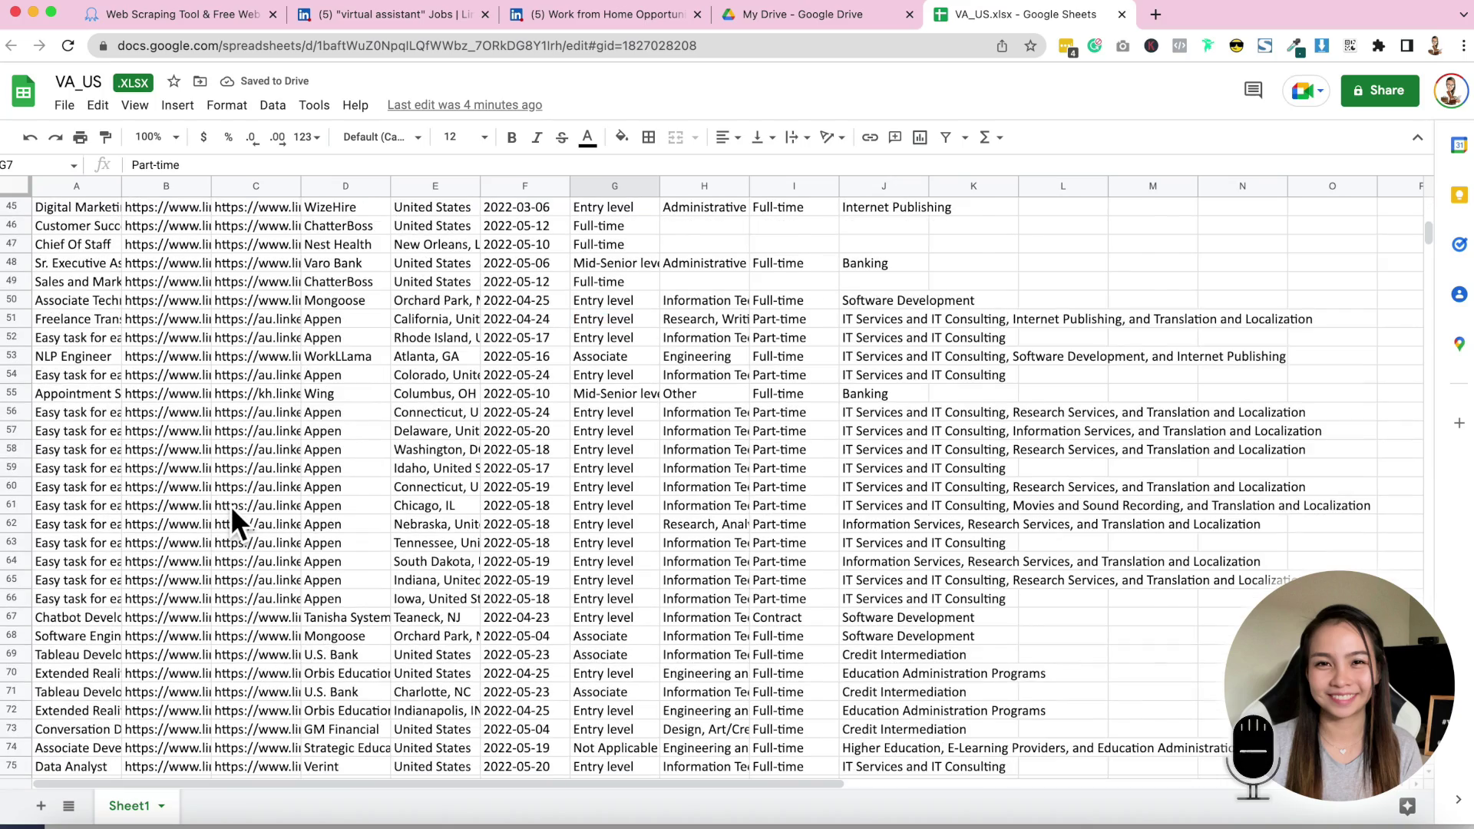
scroll(230, 505, "down", 10)
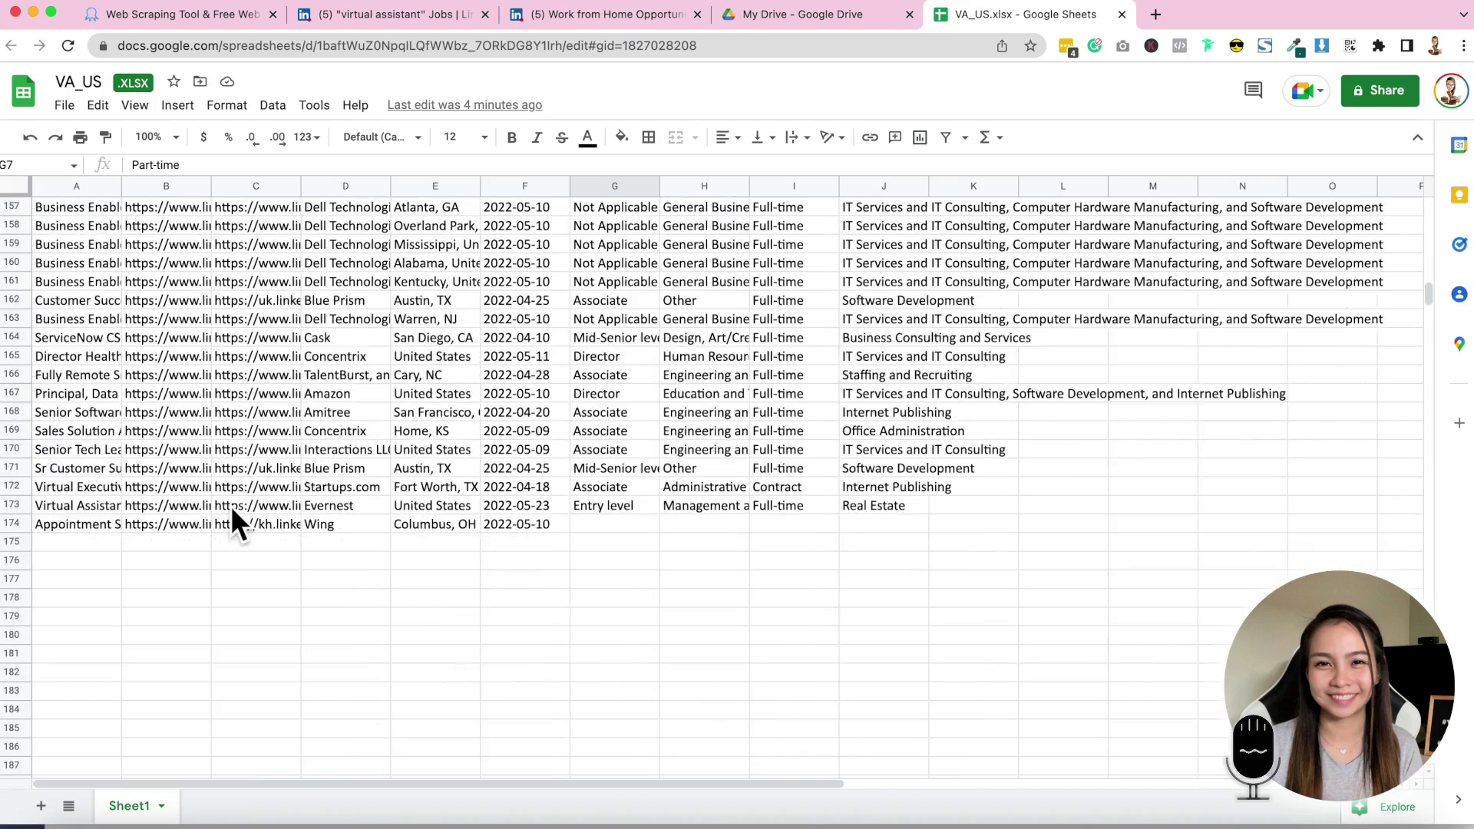